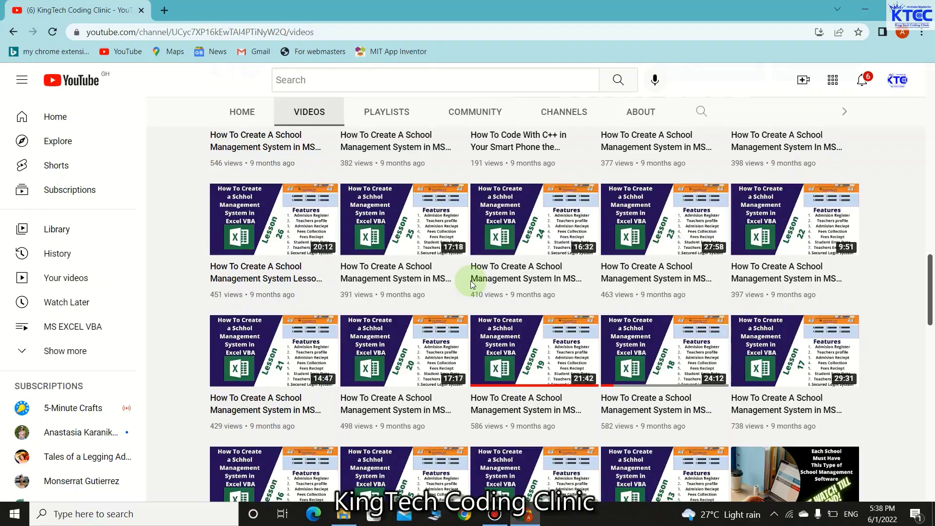
# Scroll up and down through the YouTube channel page before moving to the desktop.
pyautogui.scroll(-10, 472, 284)
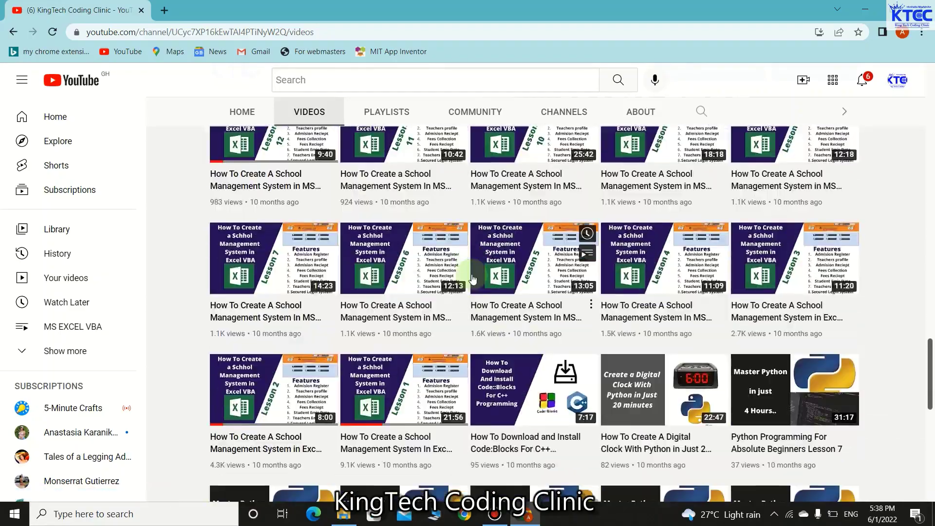
pyautogui.scroll(-15, 473, 278)
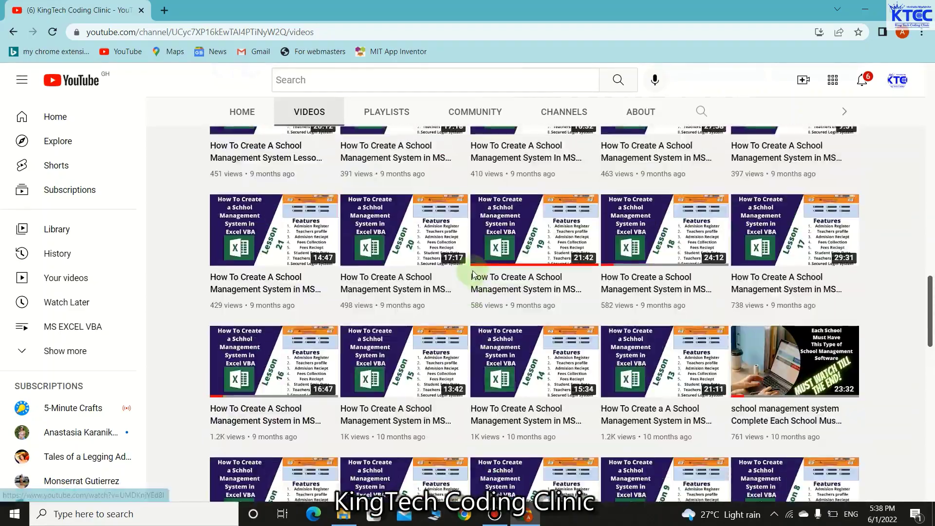
pyautogui.scroll(-4, 472, 274)
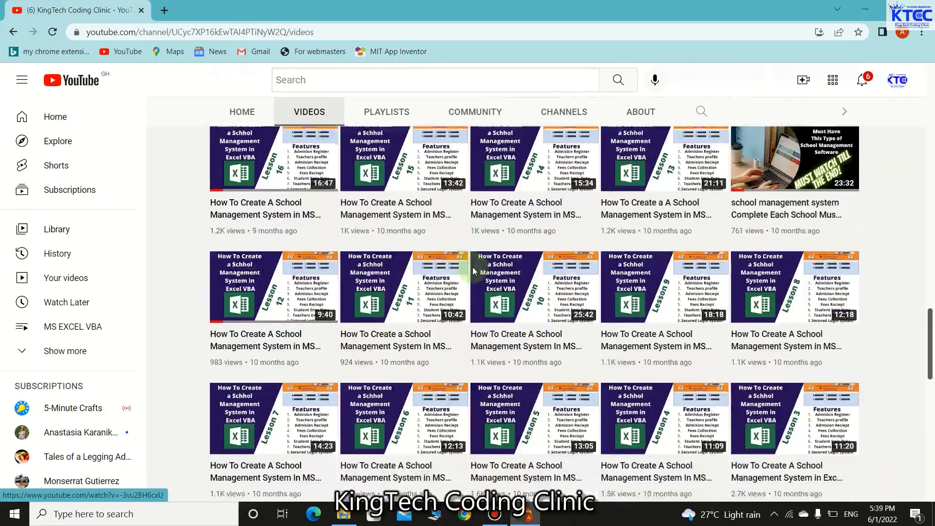
pyautogui.scroll(-8, 472, 272)
pyautogui.scroll(5, 472, 272)
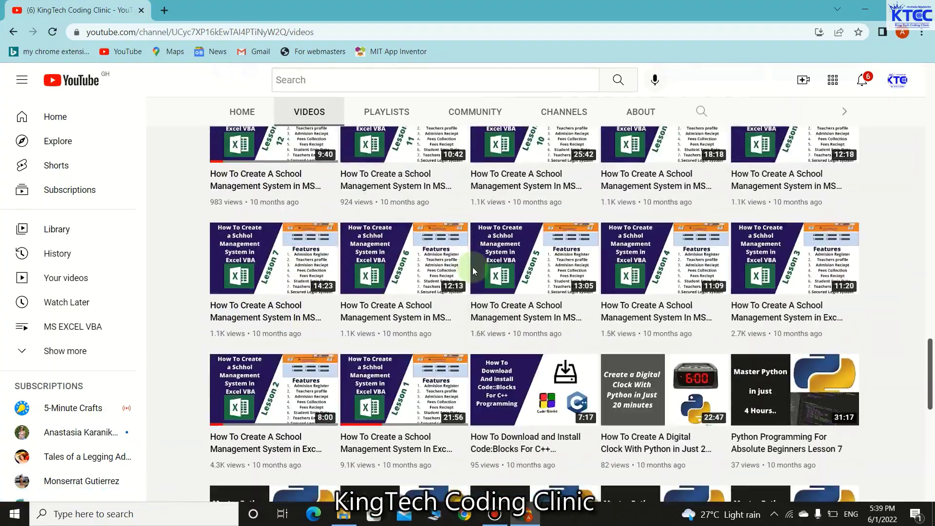
pyautogui.scroll(8, 475, 270)
pyautogui.scroll(-5, 475, 269)
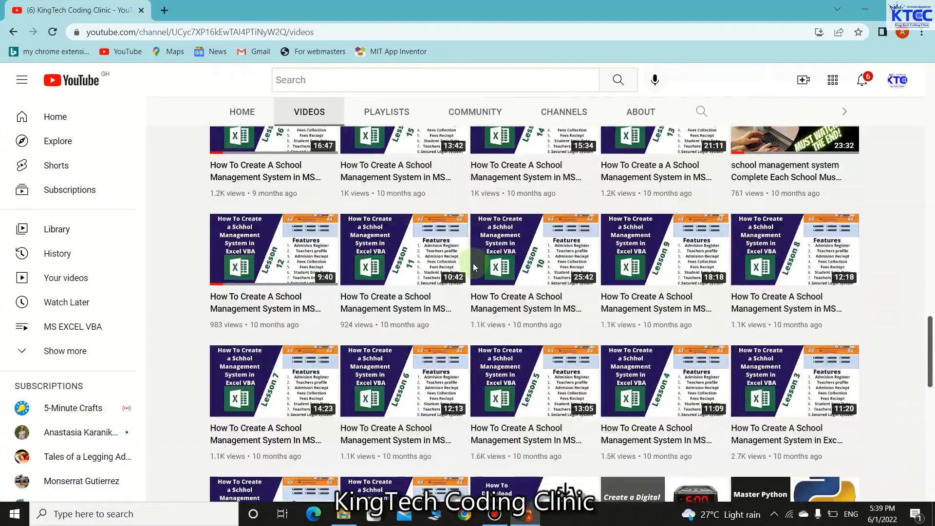
pyautogui.scroll(-3, 474, 268)
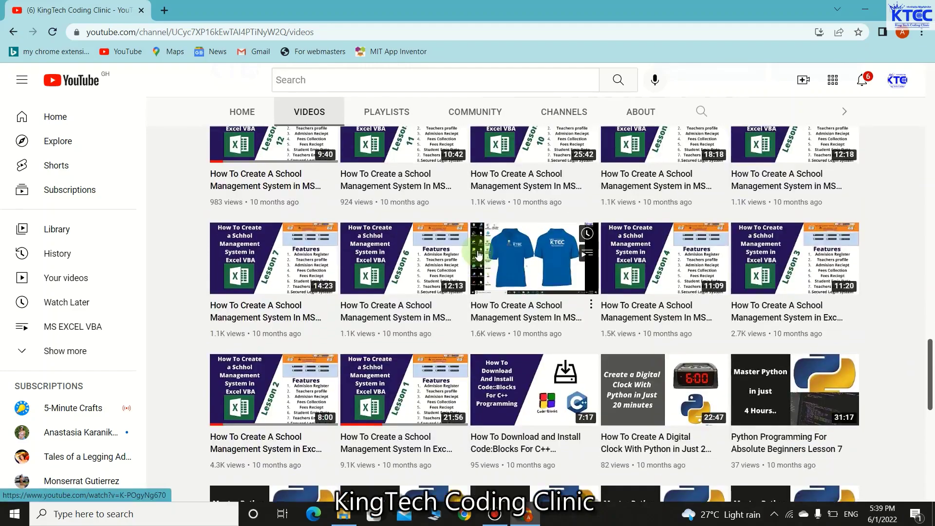
pyautogui.scroll(4, 477, 254)
pyautogui.scroll(2, 479, 254)
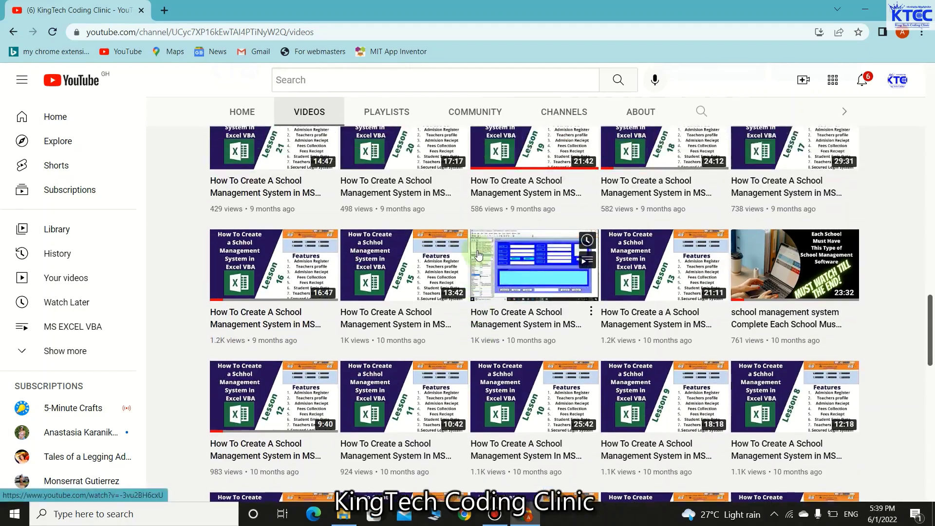
pyautogui.scroll(3, 477, 253)
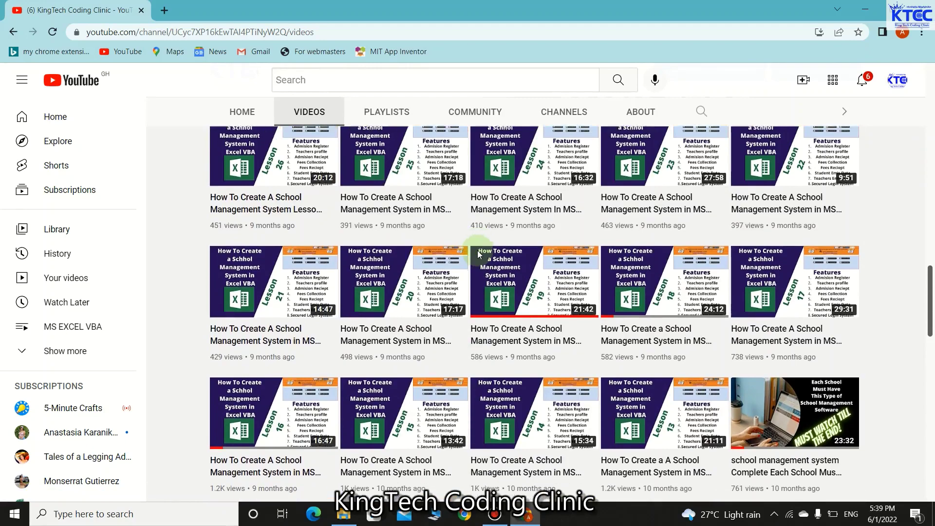
pyautogui.scroll(-1, 477, 253)
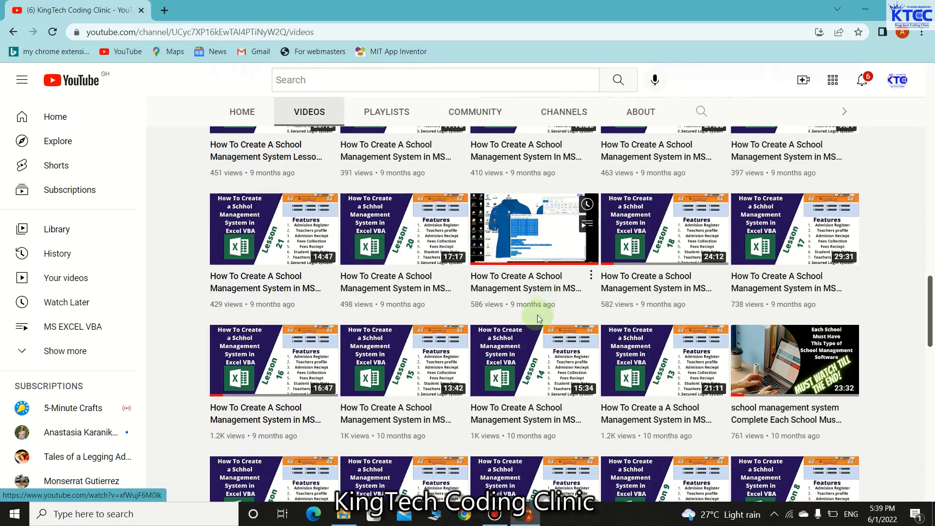
pyautogui.moveTo(447, 329)
pyautogui.moveTo(535, 336)
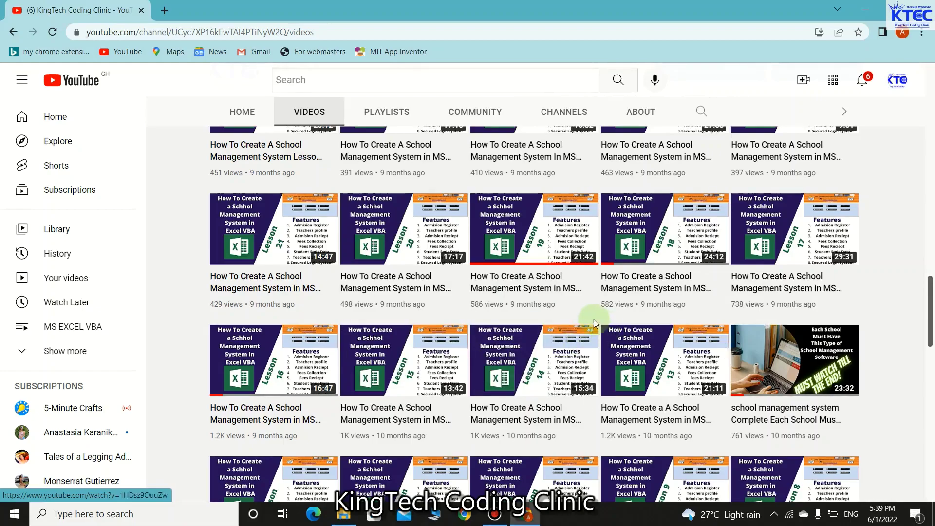
pyautogui.scroll(-3, 394, 306)
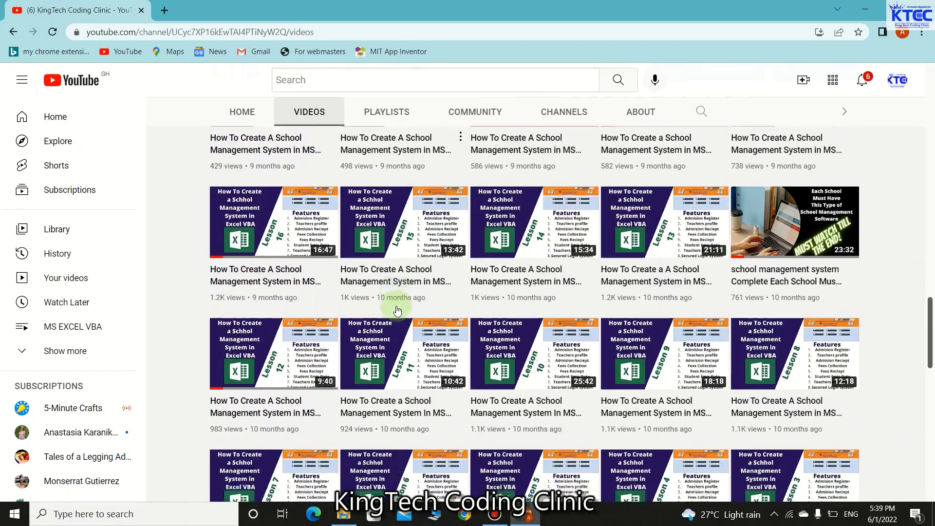
pyautogui.scroll(-7, 397, 310)
pyautogui.scroll(10, 397, 311)
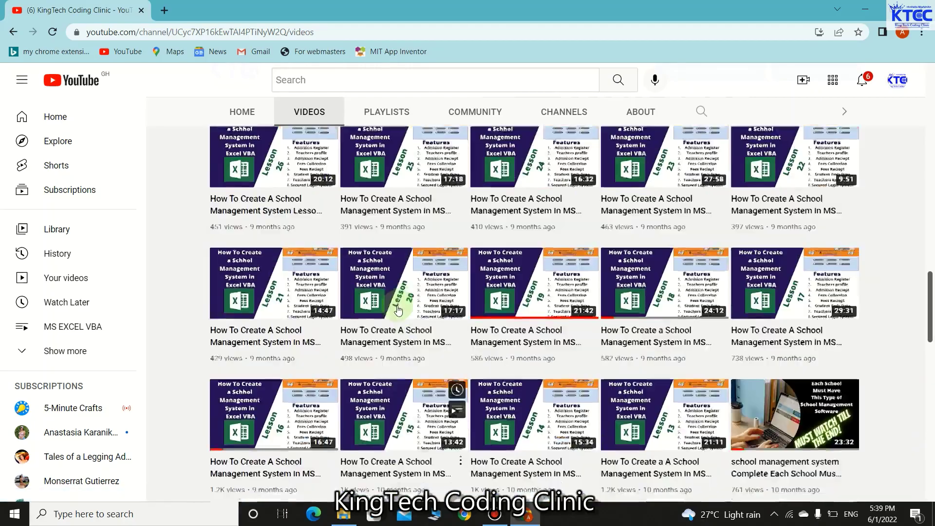
pyautogui.scroll(3, 397, 311)
pyautogui.scroll(-6, 397, 310)
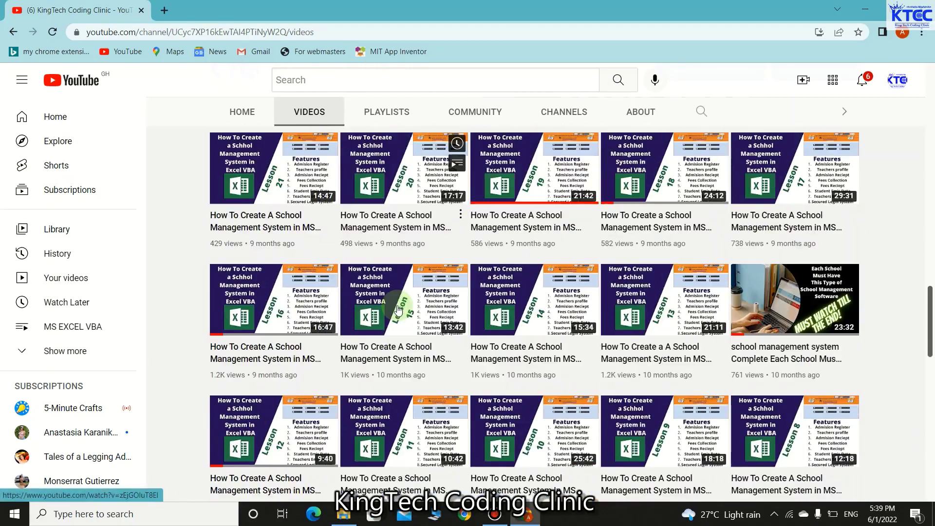
pyautogui.scroll(-1, 397, 311)
pyautogui.scroll(3, 397, 310)
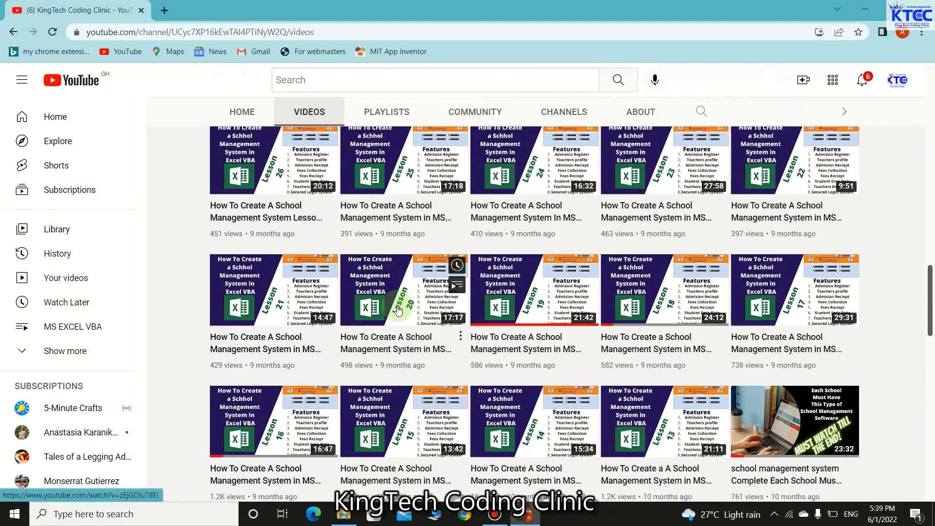
pyautogui.scroll(1, 397, 309)
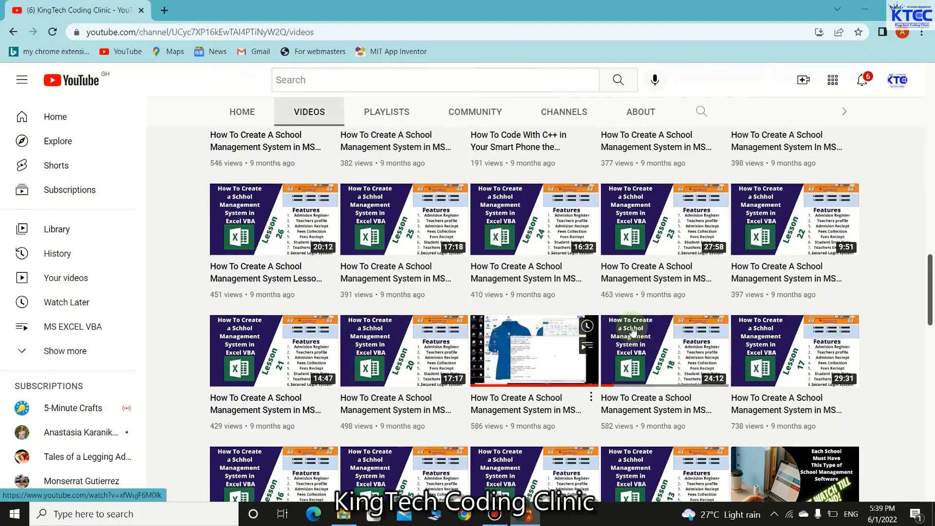
pyautogui.scroll(-2, 560, 329)
pyautogui.scroll(-2, 577, 331)
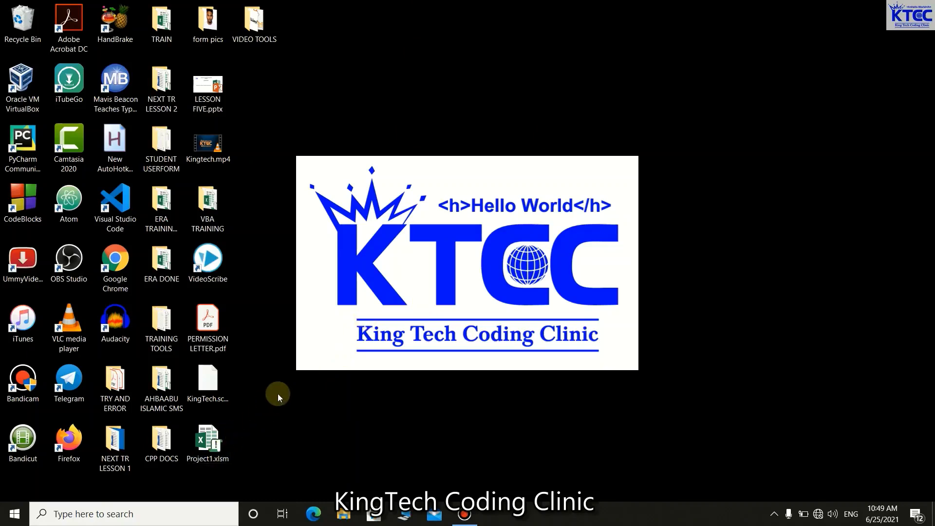
# Open Project1.xlsm and look at its Form and Data sheets, ending on the Form sheet.
pyautogui.doubleClick(207, 443)
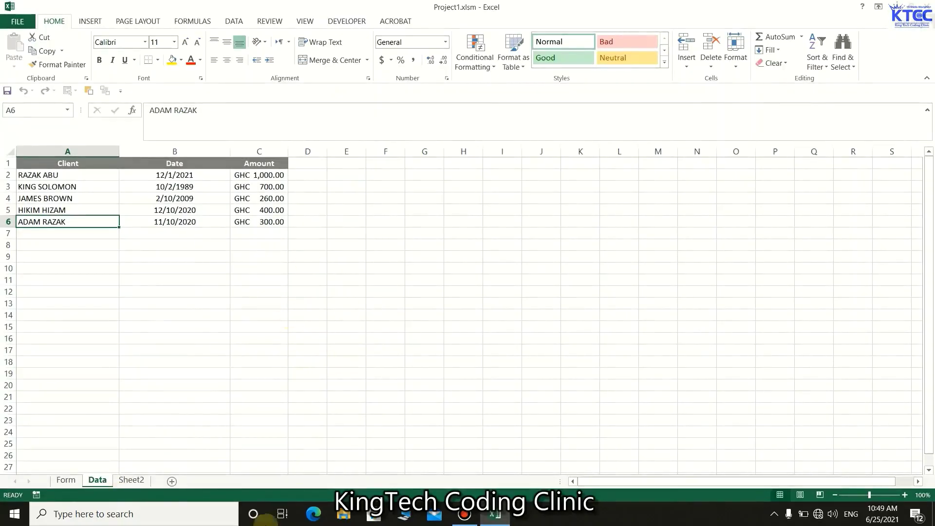
pyautogui.click(66, 480)
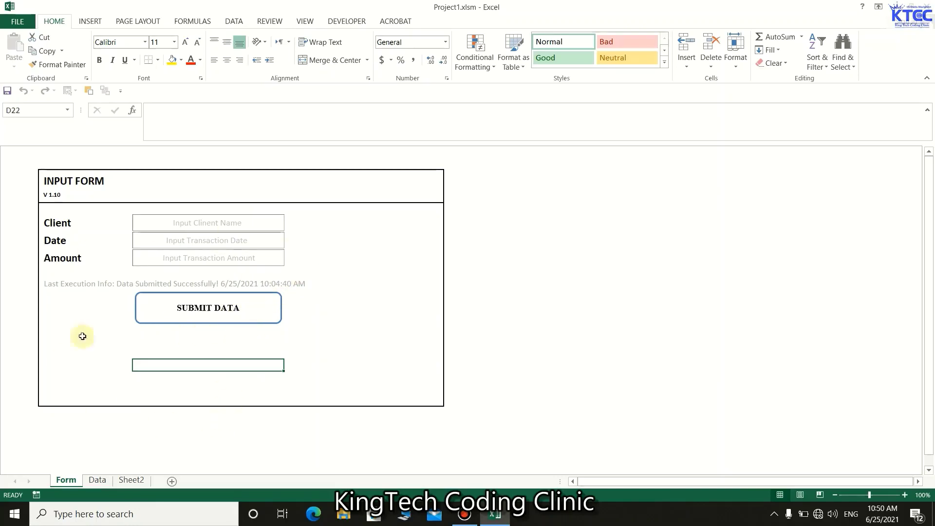
pyautogui.click(98, 480)
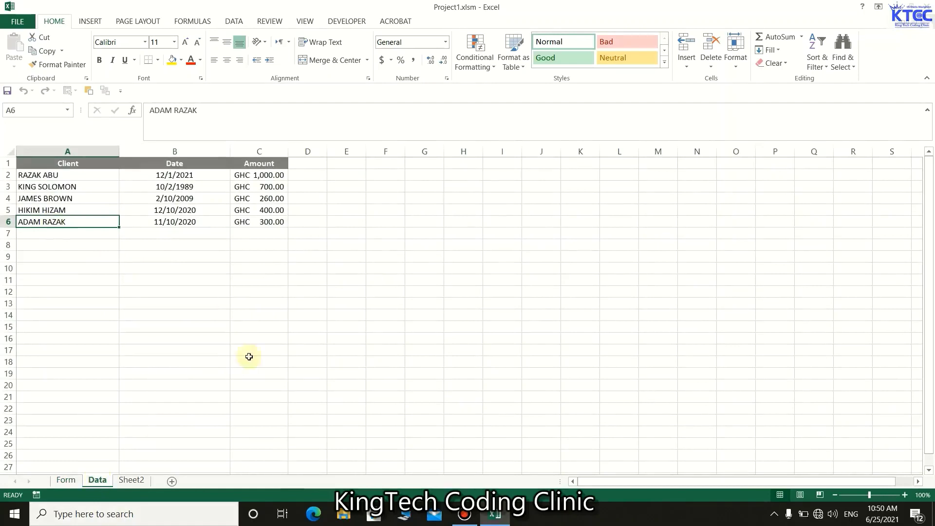
pyautogui.click(65, 480)
# Fill the form with a client name, date 10/10/2020 and amount 5000, then submit it.
pyautogui.click(207, 223)
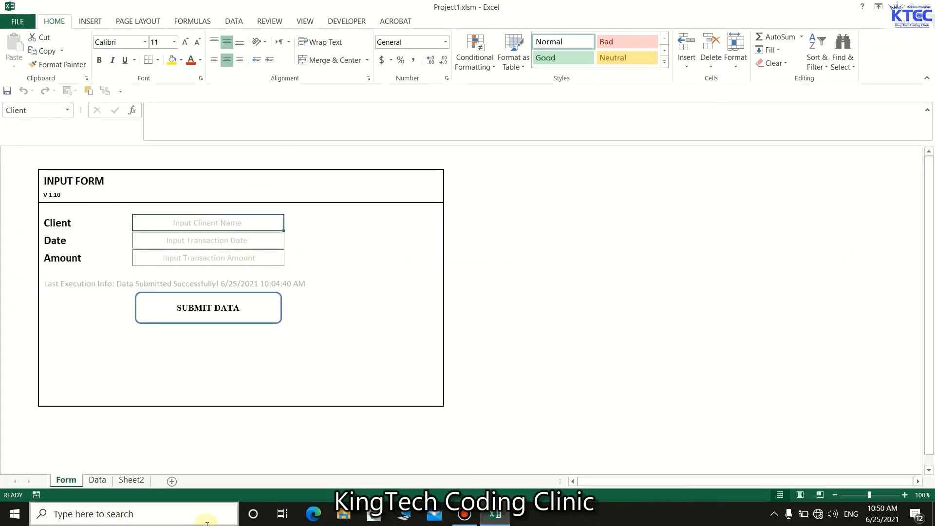
pyautogui.write('KOFI YAW')
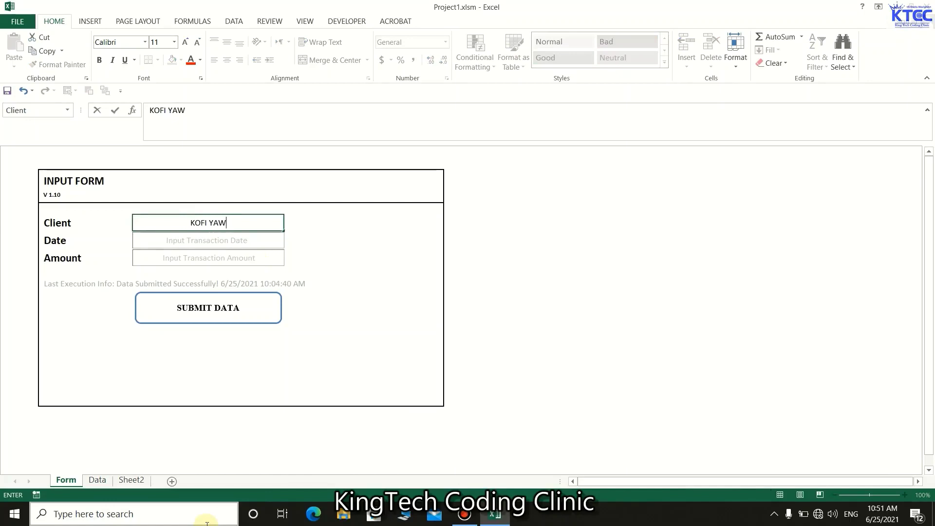
pyautogui.click(207, 242)
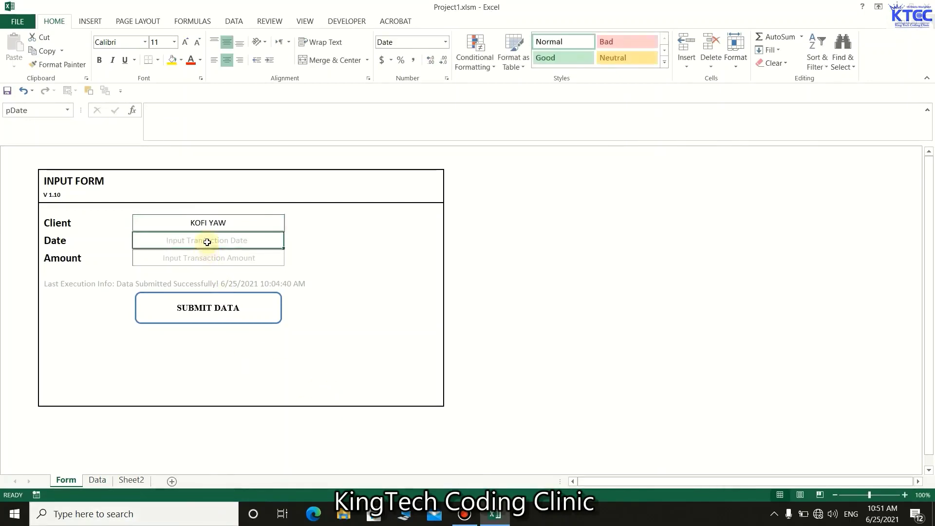
pyautogui.write('10/10/2020')
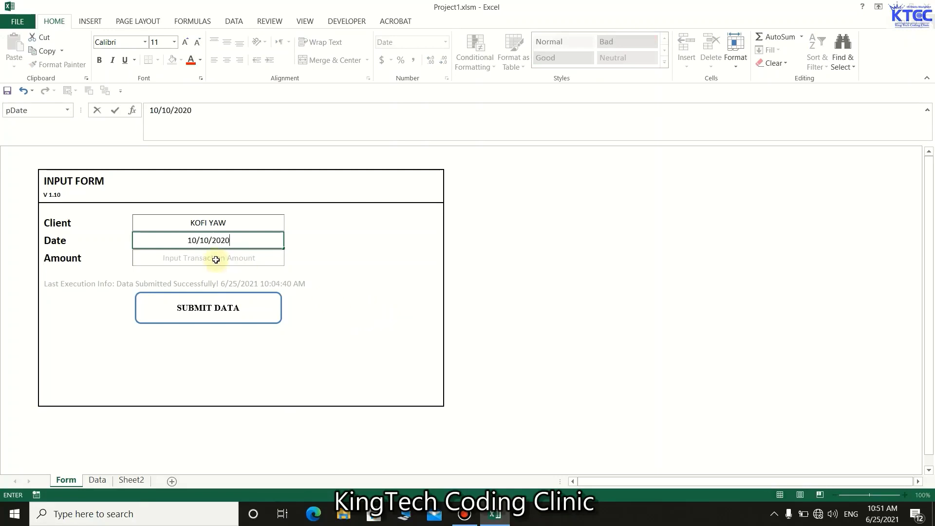
pyautogui.click(216, 260)
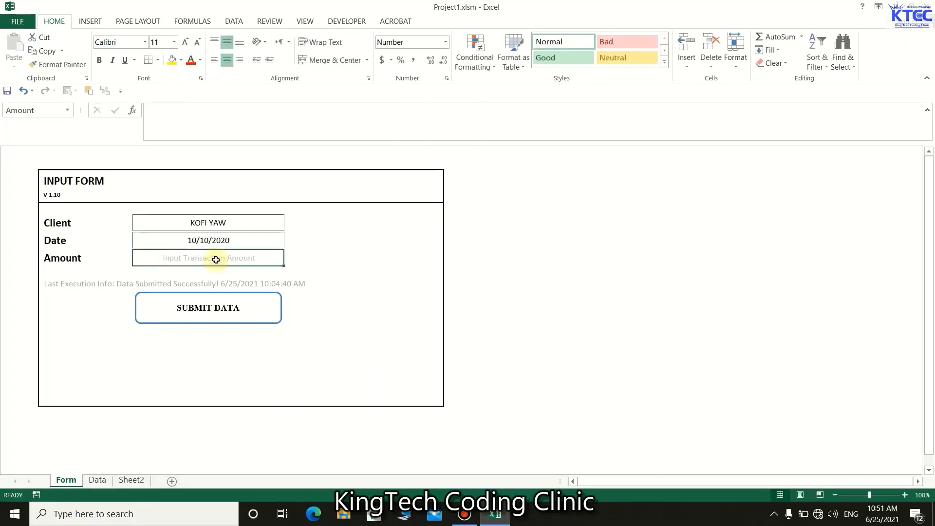
pyautogui.write('5000')
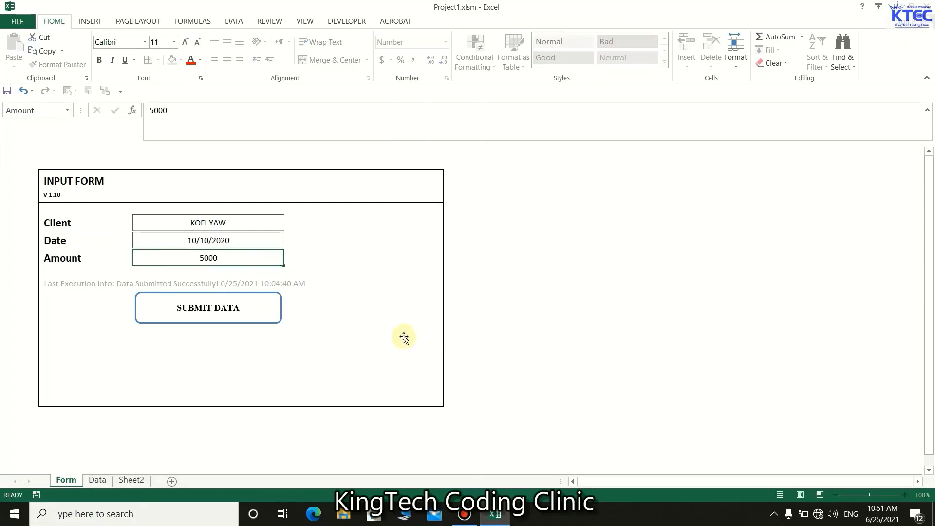
pyautogui.click(404, 340)
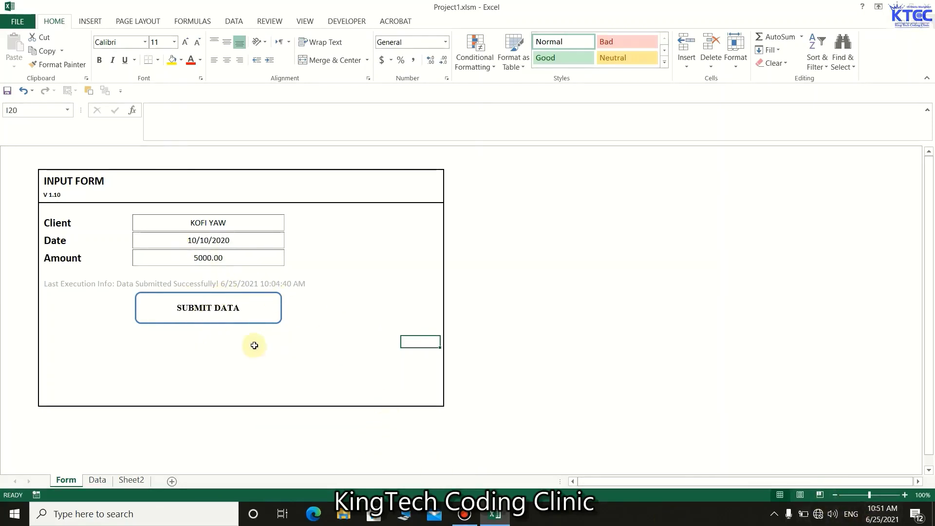
pyautogui.moveTo(886, 520)
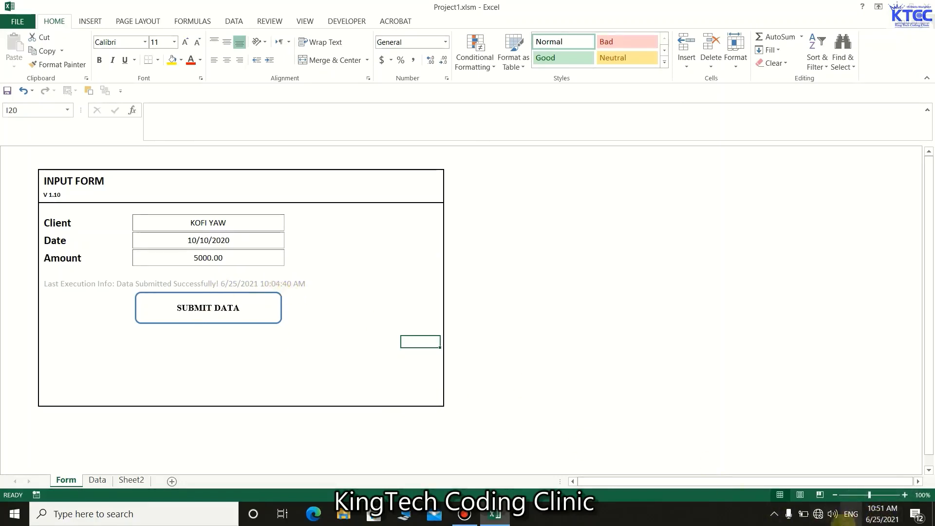
pyautogui.click(232, 321)
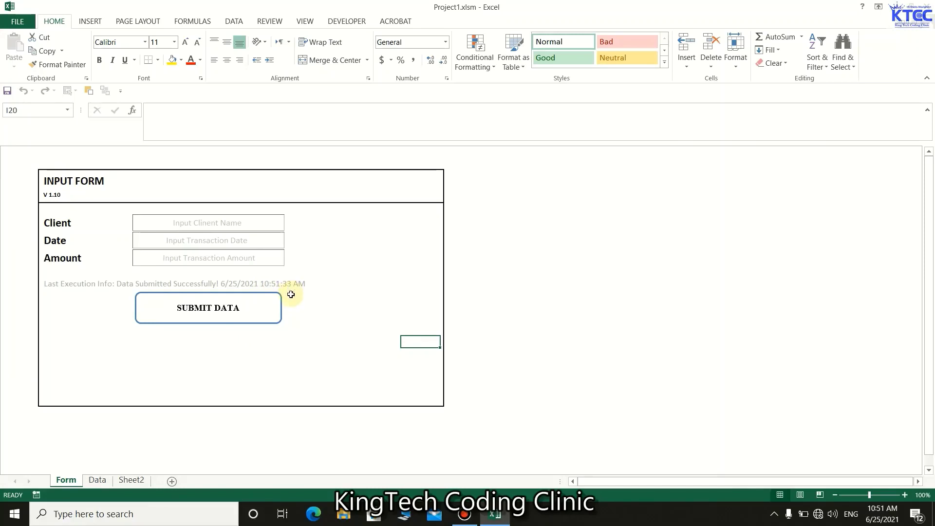
# Check the new 10/10/2020 GHC 5,000.00 record on the Data sheet, then return to the Form sheet.
pyautogui.click(101, 483)
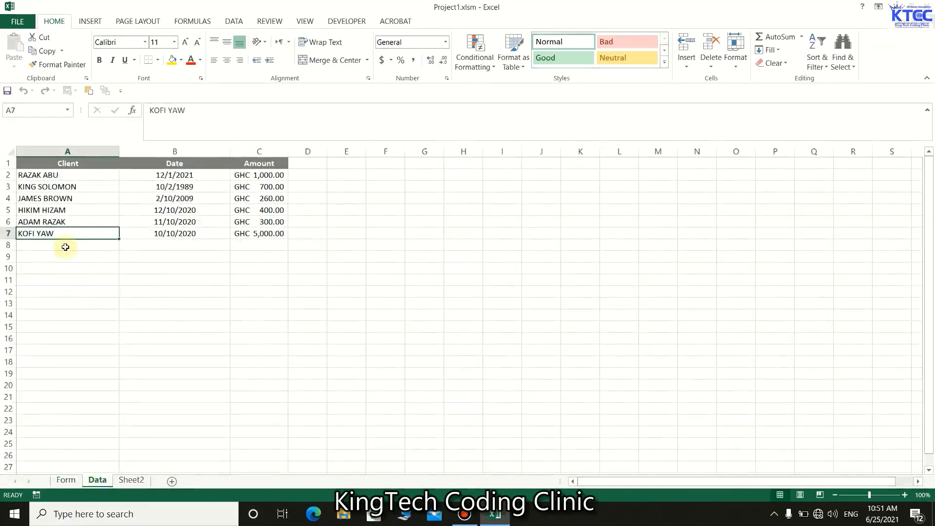
pyautogui.click(59, 269)
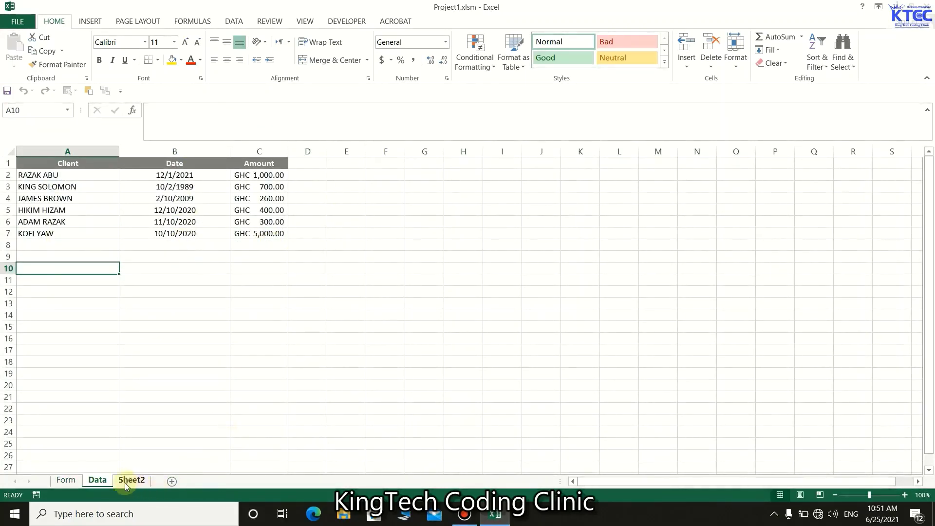
pyautogui.click(70, 482)
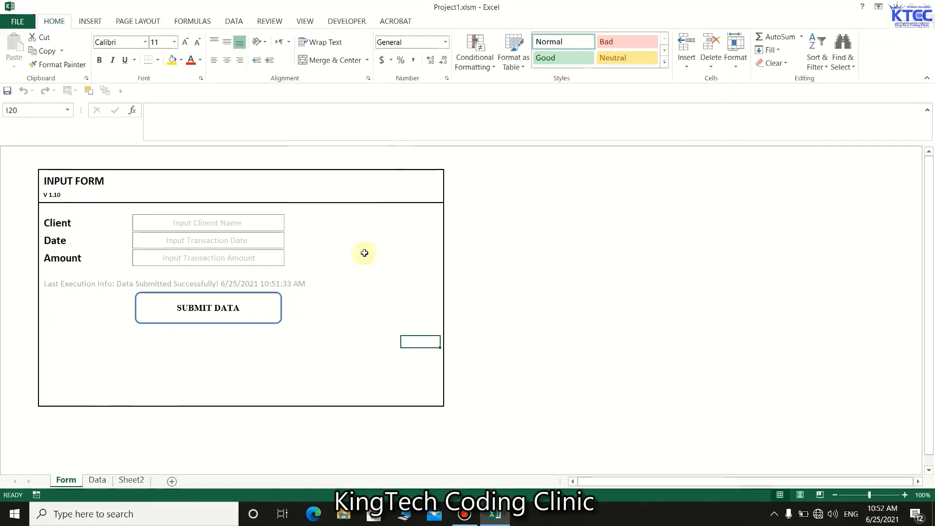
# Open the Visual Basic editor from the Developer tab and review the DataCapture module code.
pyautogui.click(344, 20)
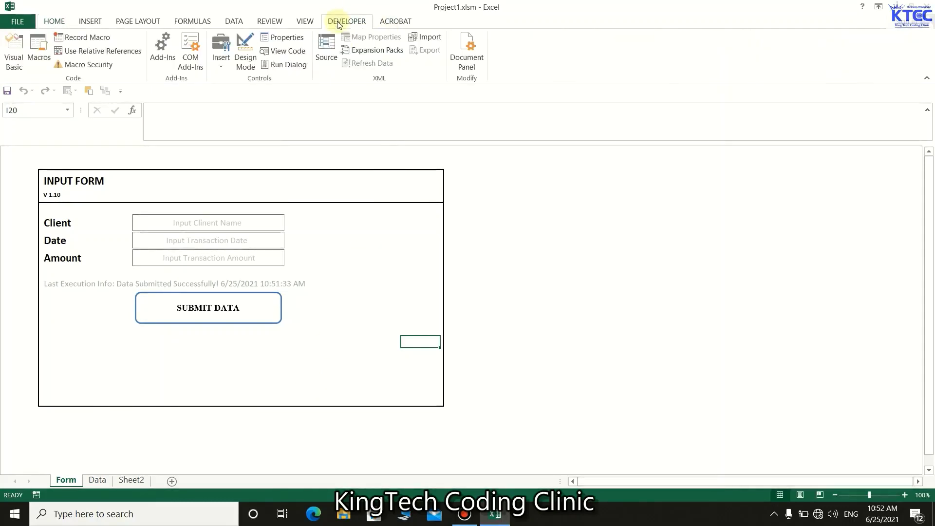
pyautogui.click(14, 51)
pyautogui.scroll(-10, 369, 356)
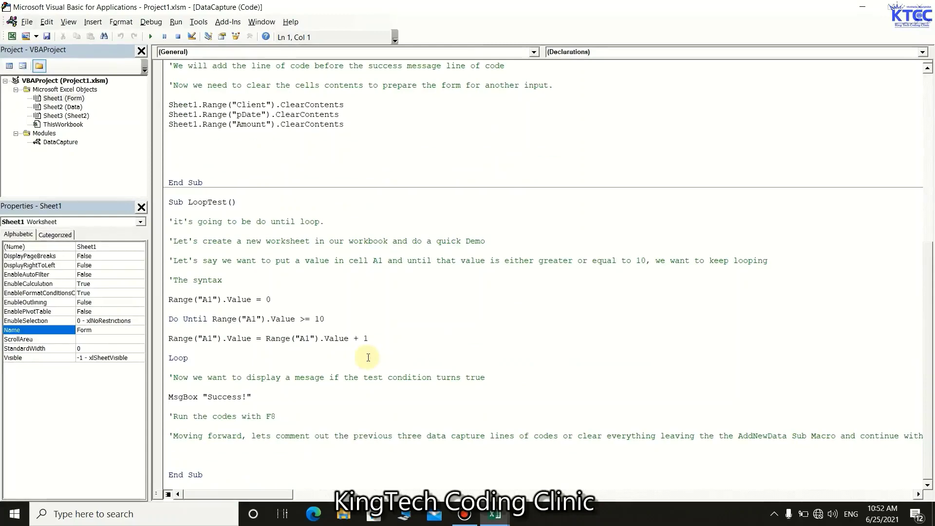
pyautogui.scroll(12, 368, 356)
pyautogui.scroll(-8, 367, 357)
pyautogui.scroll(-4, 367, 357)
pyautogui.scroll(10, 276, 297)
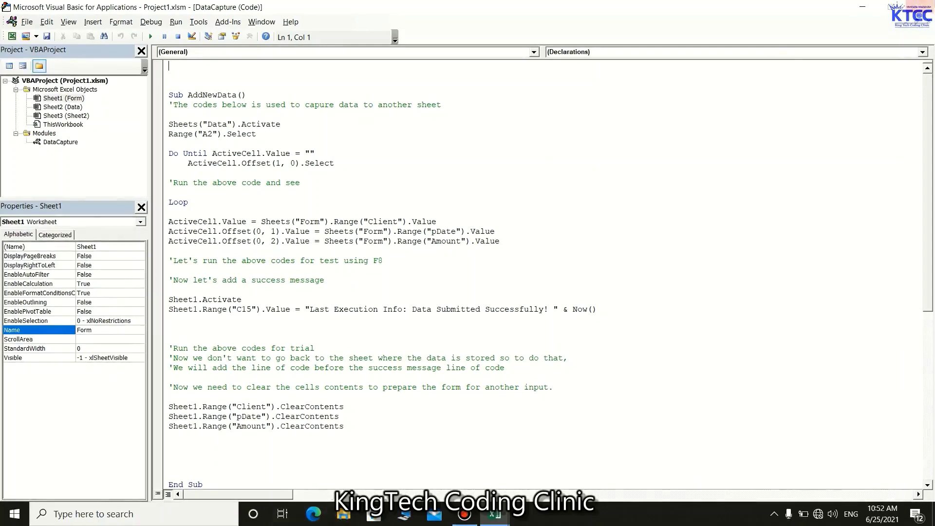
# Back in Excel, save Project1.xlsm and accept the personal information warning.
pyautogui.hotkey('alt', 'F11')
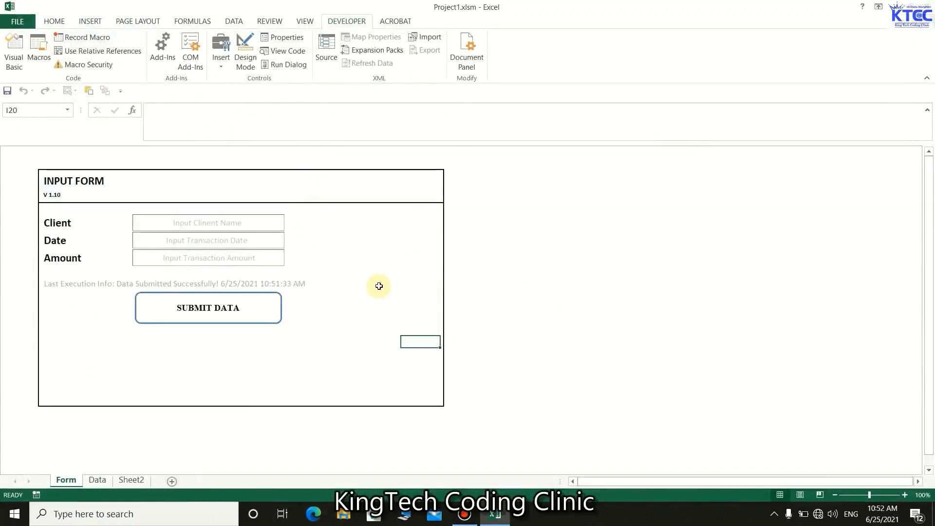
pyautogui.hotkey('ctrl', 's')
pyautogui.click(442, 288)
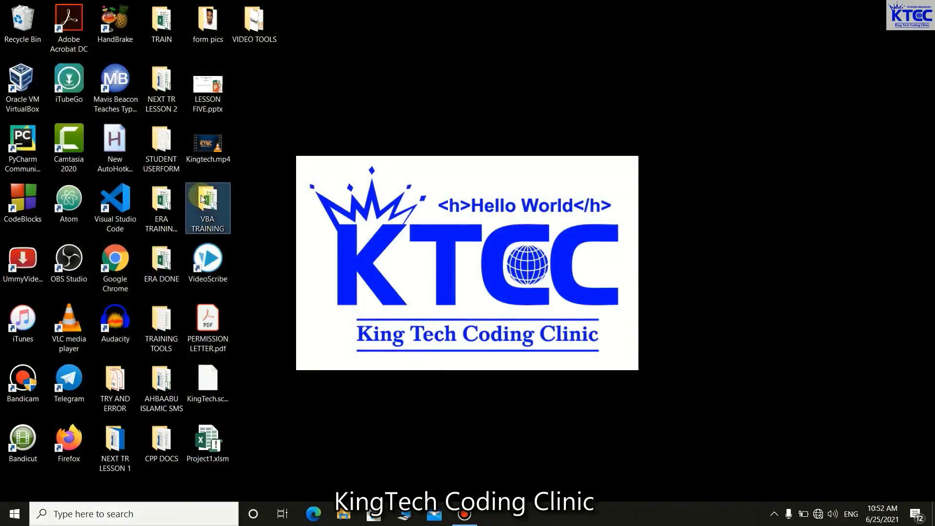
# Create a new Excel worksheet named PROJECT 1 in the VBA TRAINING folder and open it.
pyautogui.doubleClick(207, 207)
pyautogui.rightClick(403, 267)
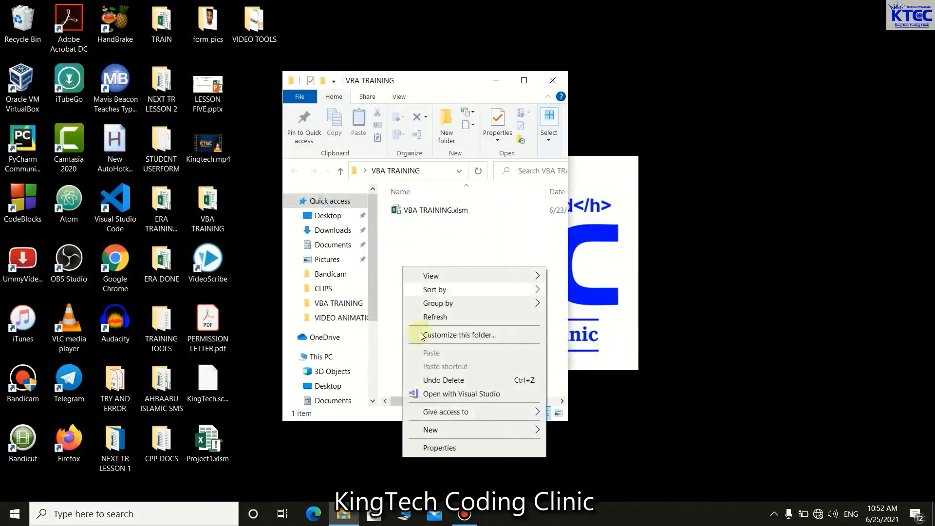
pyautogui.moveTo(454, 429)
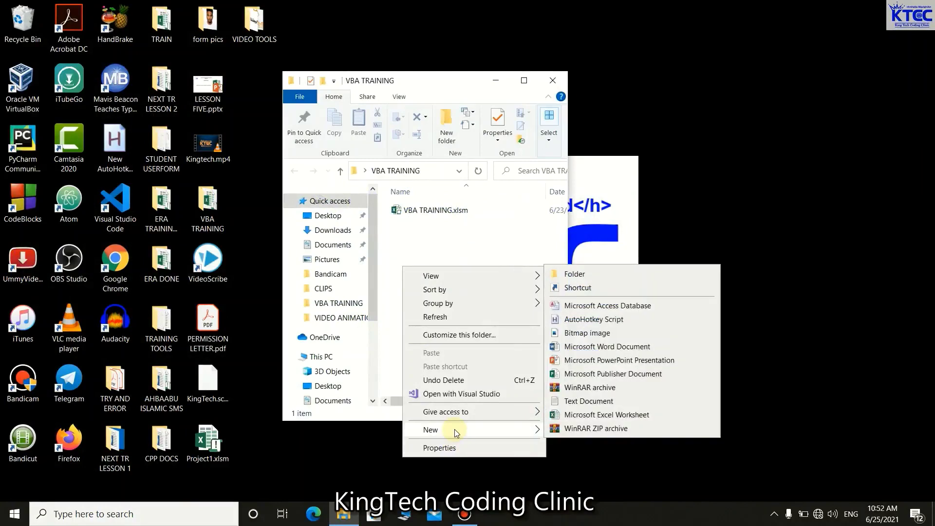
pyautogui.click(629, 415)
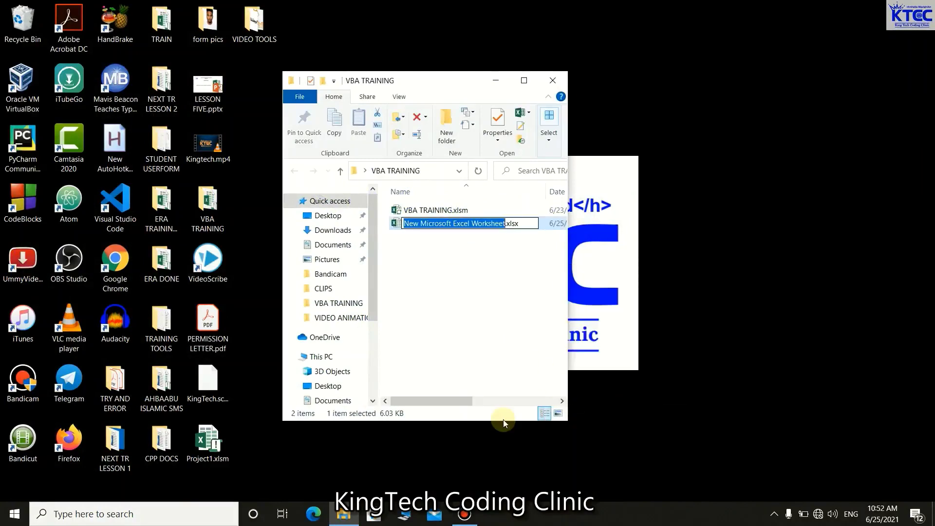
pyautogui.write('PRO')
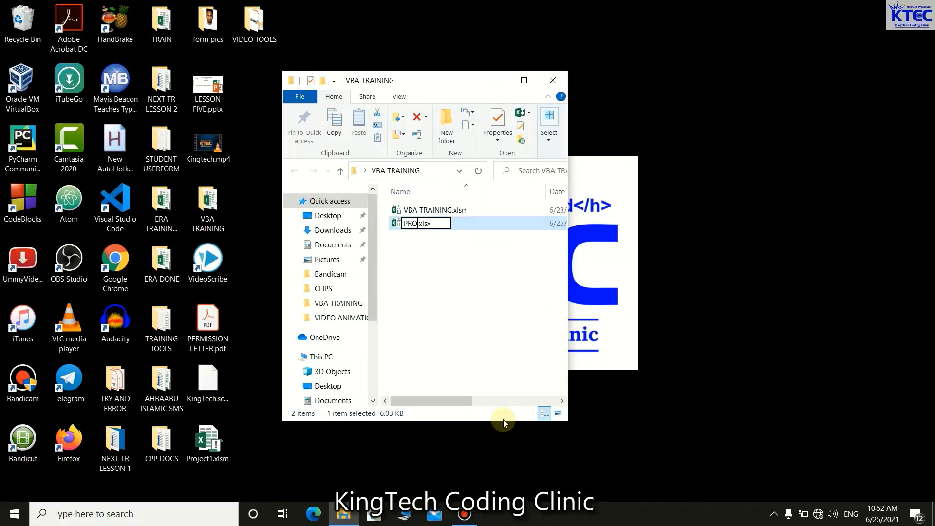
pyautogui.write('JECT 1')
pyautogui.press('Return')
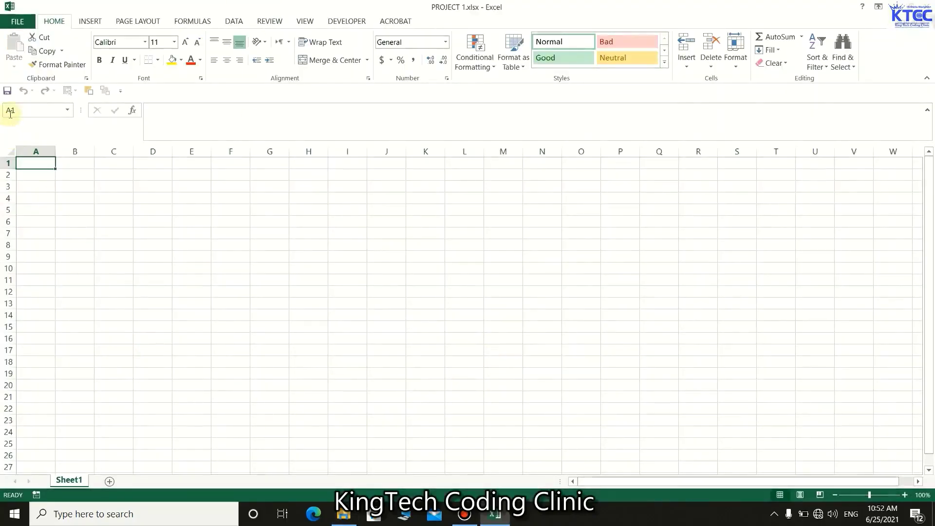
pyautogui.click(10, 27)
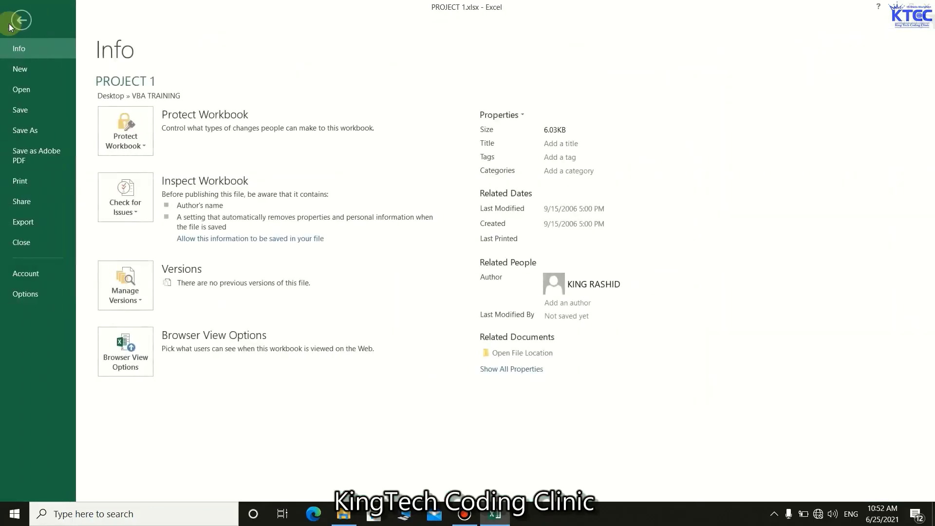
# Save As into VBA TRAINING with type Excel Macro-Enabled Workbook (*.xlsm).
pyautogui.click(24, 130)
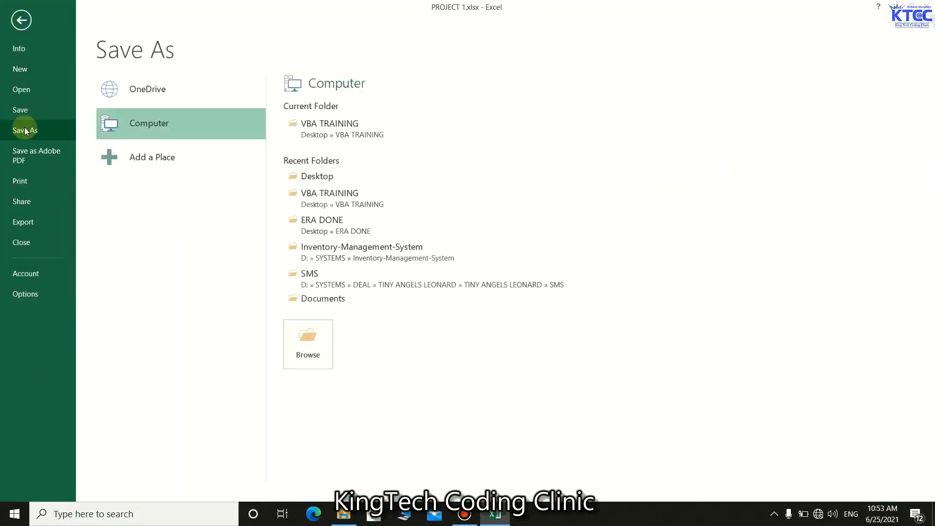
pyautogui.click(326, 126)
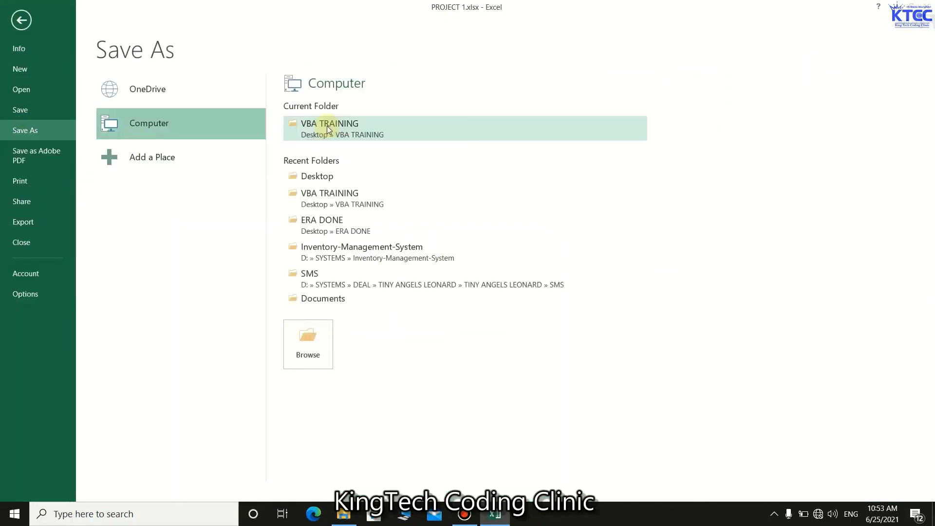
pyautogui.click(155, 221)
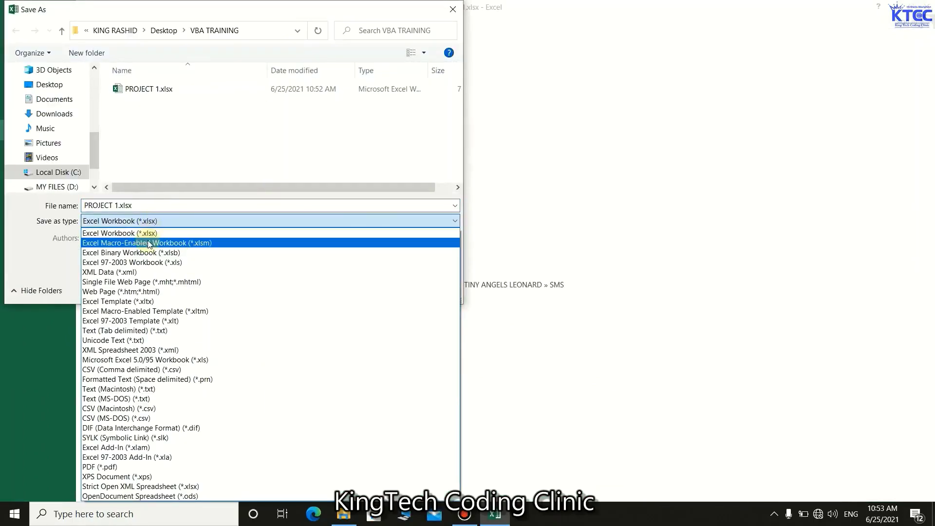
pyautogui.click(149, 243)
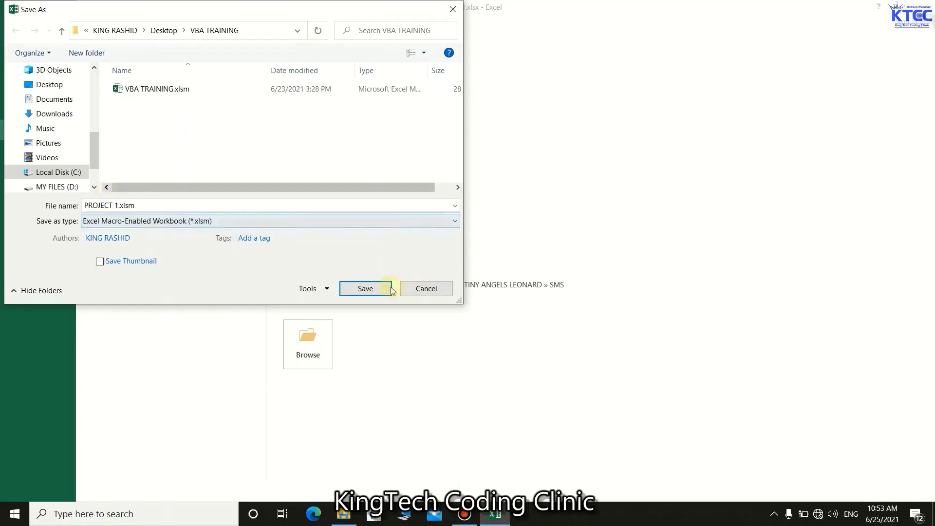
pyautogui.click(371, 290)
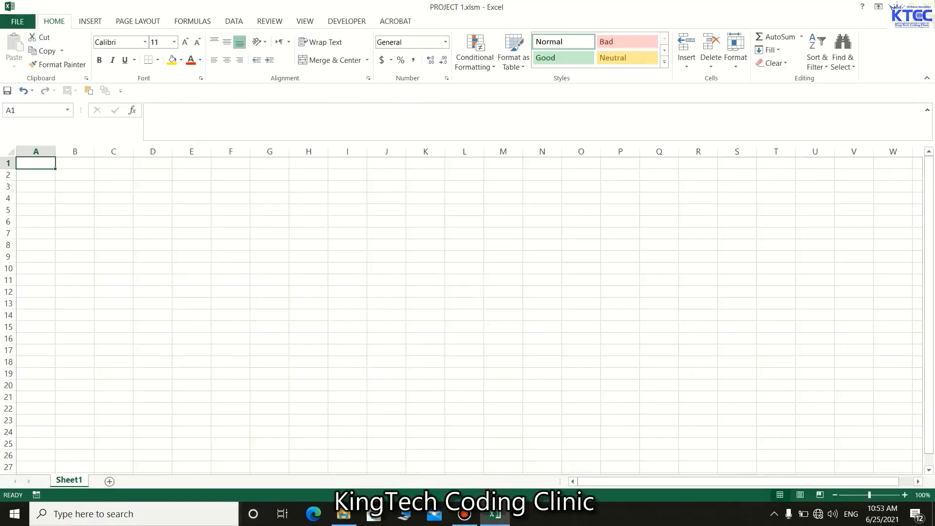
# Close Excel, delete PROJECT 1.xlsx in File Explorer, and reopen PROJECT 1.xlsm.
pyautogui.hotkey('alt', 'F4')
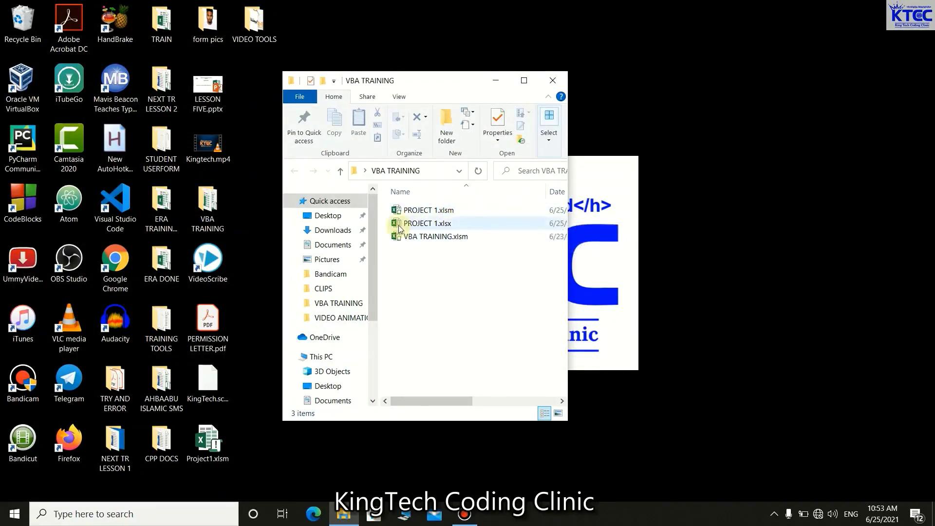
pyautogui.rightClick(427, 224)
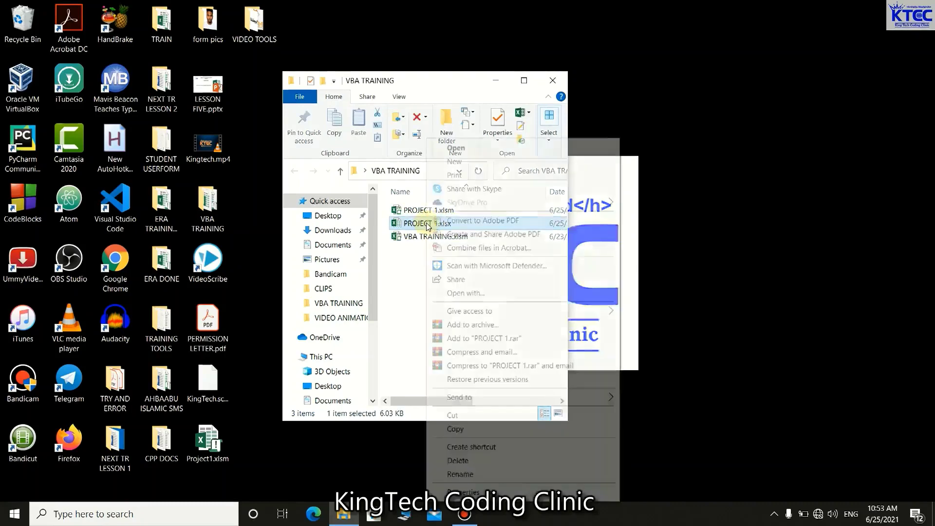
pyautogui.click(457, 461)
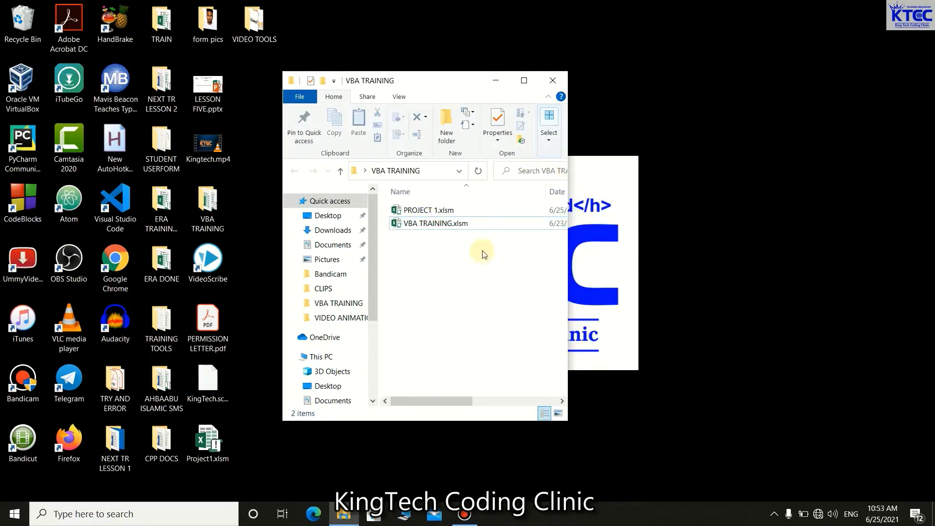
pyautogui.click(466, 223)
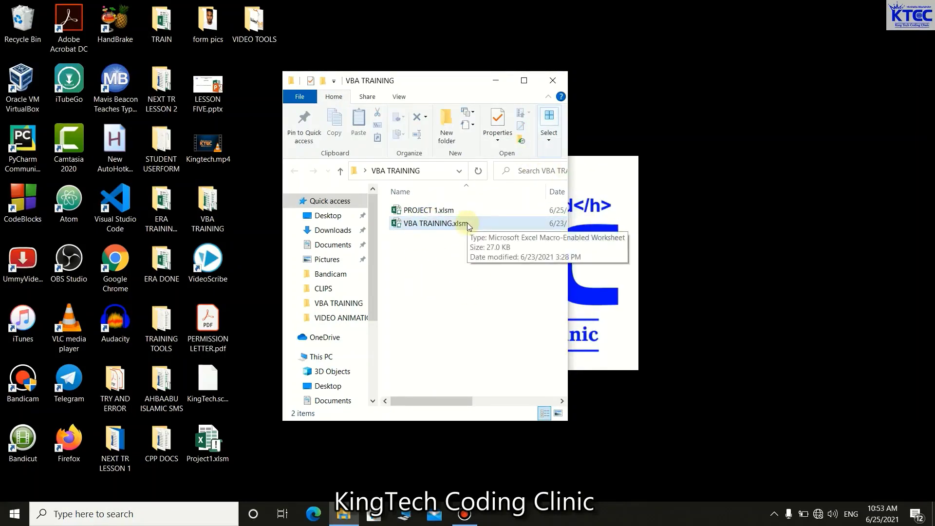
pyautogui.click(475, 293)
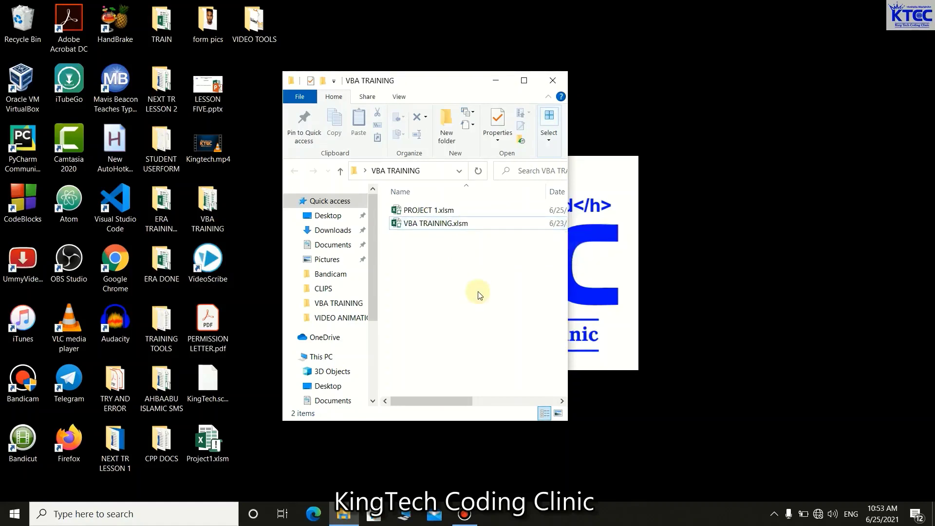
pyautogui.doubleClick(411, 211)
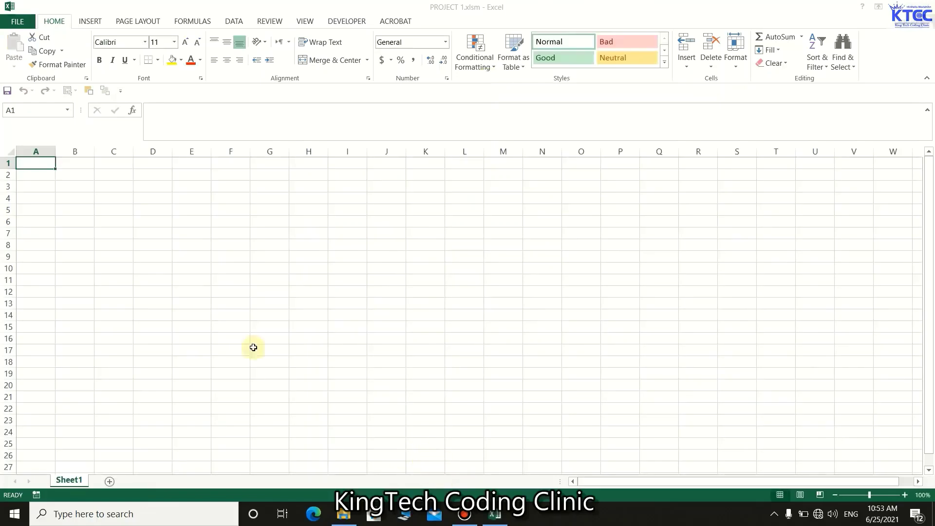
# Shrink row 1 of the blank sheet down to nothing.
pyautogui.click(230, 294)
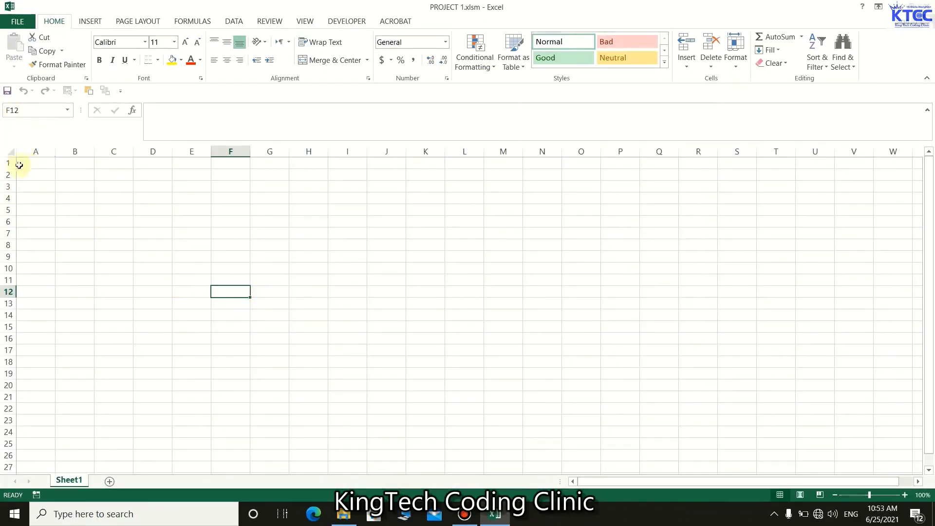
pyautogui.moveTo(8, 168); pyautogui.dragTo(3, 152)
pyautogui.click(138, 242)
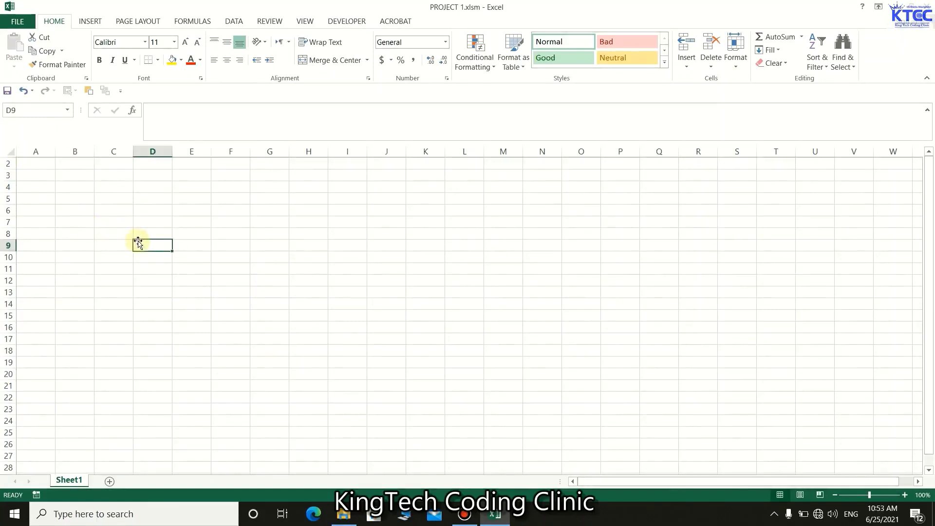
# Select rows 4, 7, 10 and 12 together and collapse them into thin spacer rows.
pyautogui.click(7, 186)
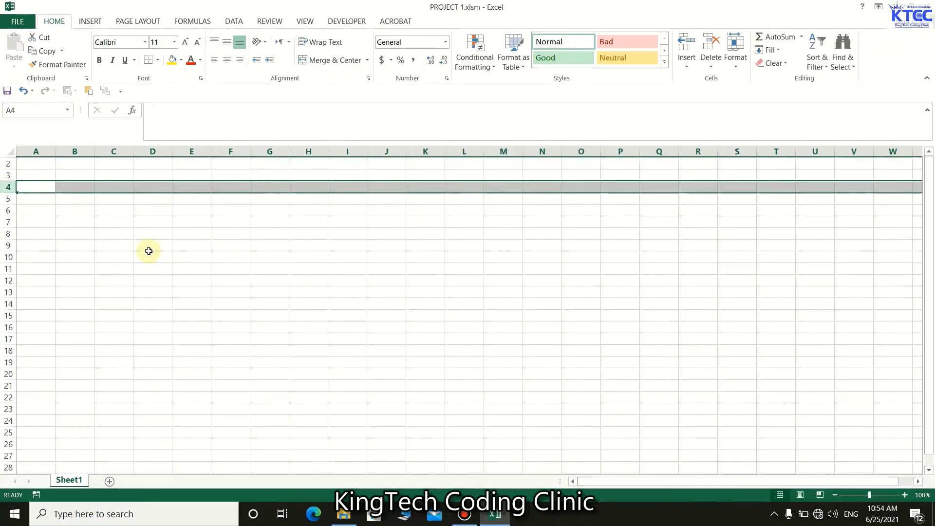
pyautogui.keyDown('ctrl'); pyautogui.click(4, 222); pyautogui.keyUp('ctrl')
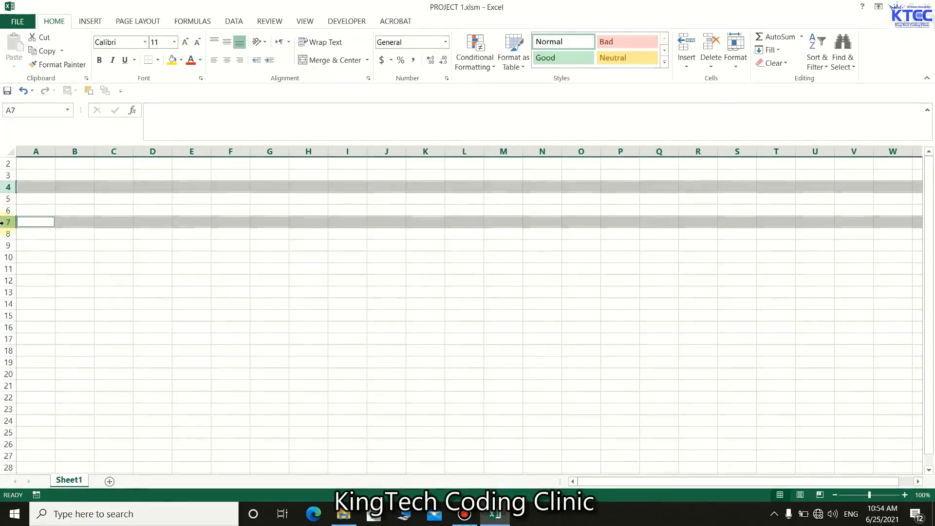
pyautogui.keyDown('ctrl'); pyautogui.click(4, 257); pyautogui.keyUp('ctrl')
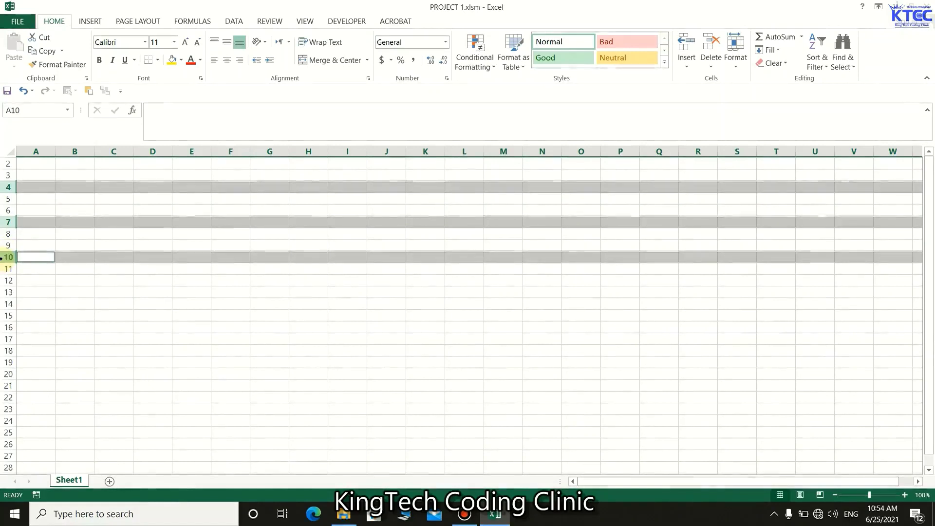
pyautogui.keyDown('ctrl'); pyautogui.click(4, 281); pyautogui.keyUp('ctrl')
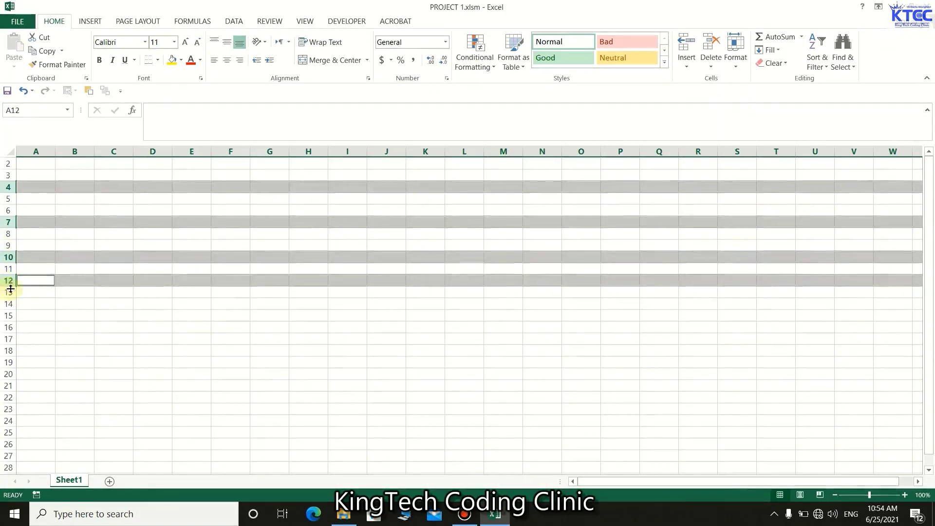
pyautogui.moveTo(12, 286); pyautogui.dragTo(20, 276)
pyautogui.moveTo(20, 276); pyautogui.dragTo(21, 275)
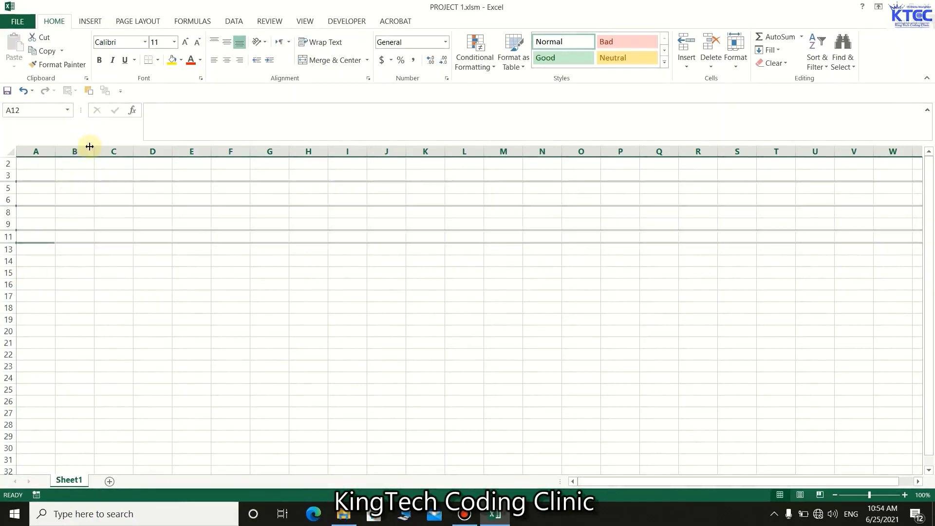
# Narrow column B to a thin margin and widen column C to about 29.67.
pyautogui.moveTo(95, 148); pyautogui.dragTo(56, 140)
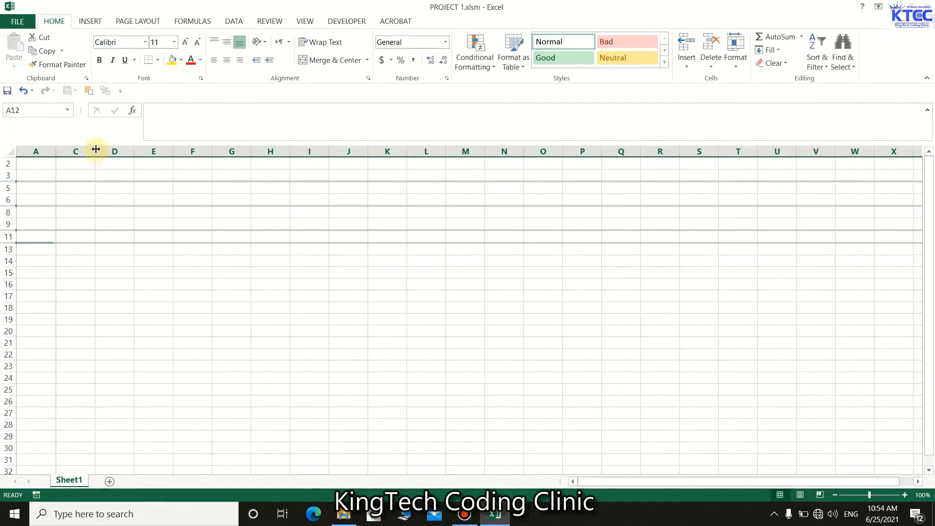
pyautogui.moveTo(96, 149); pyautogui.dragTo(125, 155)
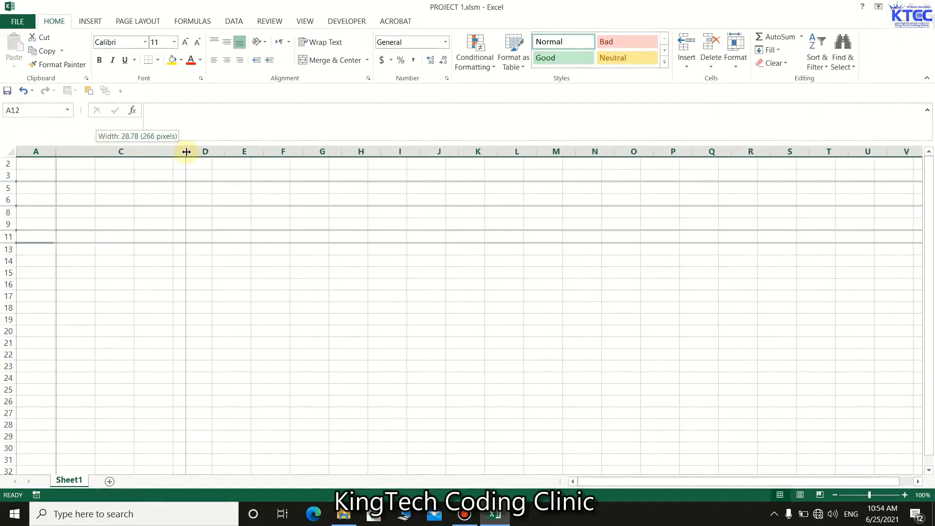
pyautogui.moveTo(186, 152); pyautogui.dragTo(195, 152)
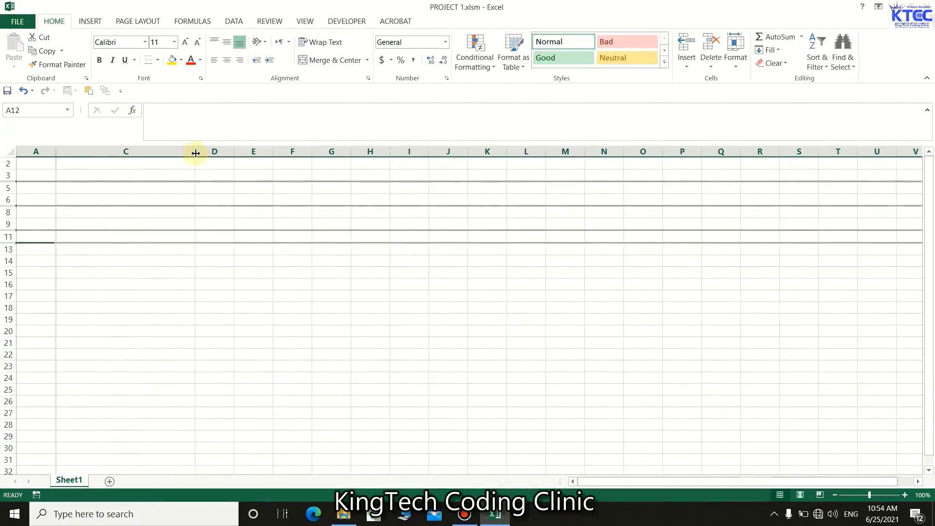
pyautogui.click(71, 187)
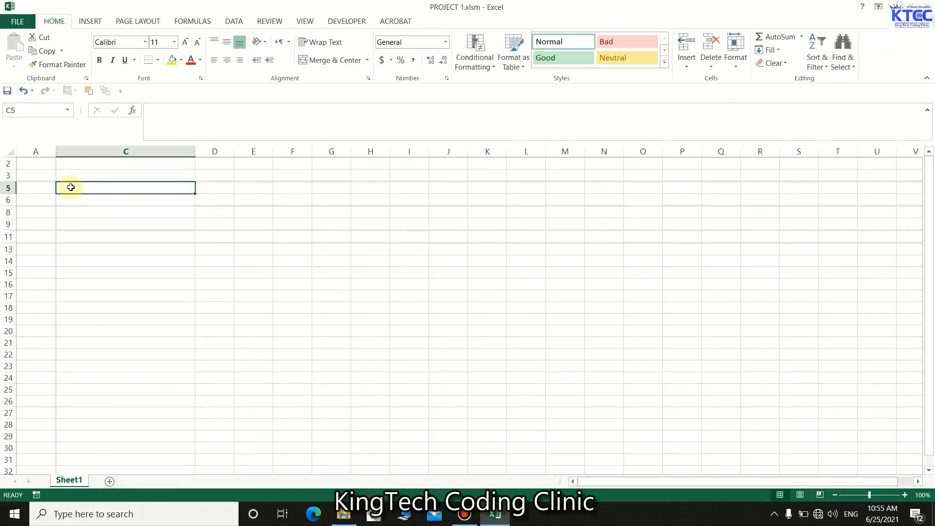
# Enter the title 'INPUT FORM' in C5 and the version label 'V. 1.0' in C6.
pyautogui.write('IN')
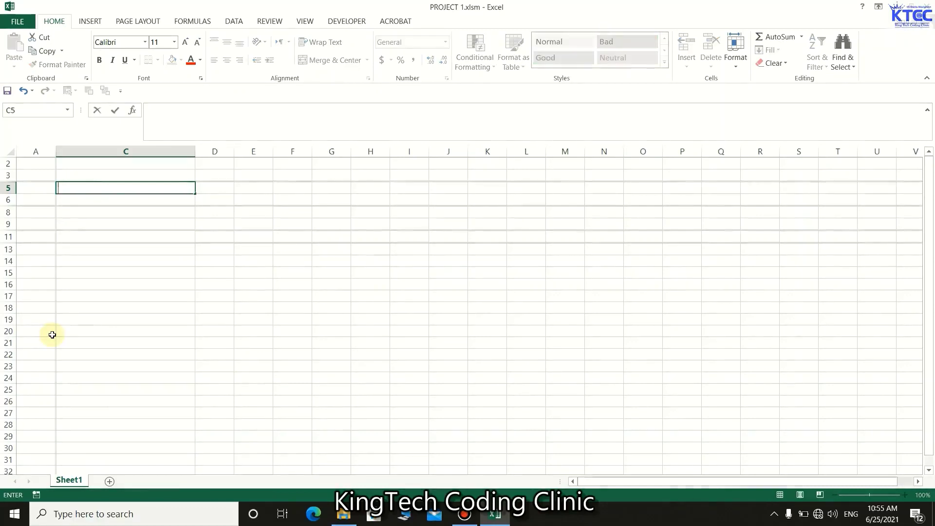
pyautogui.write('PUT')
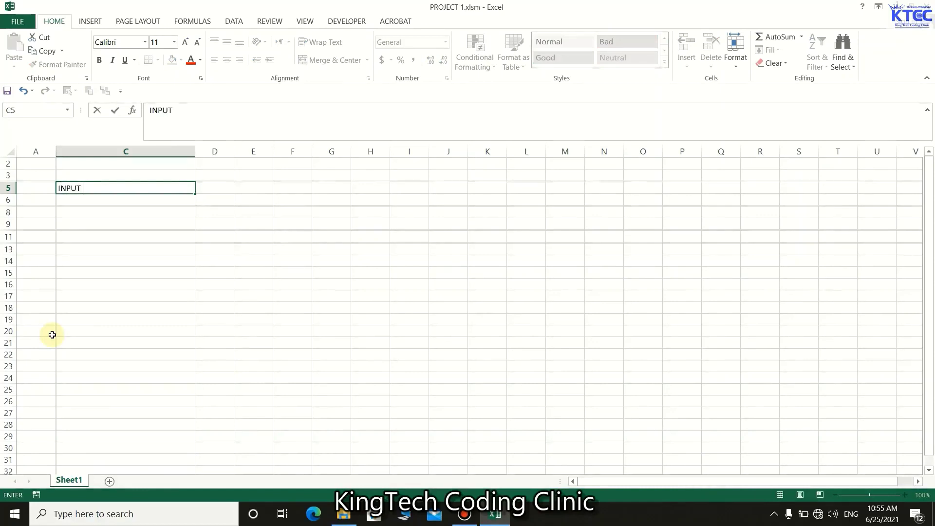
pyautogui.write(' FORM')
pyautogui.click(203, 330)
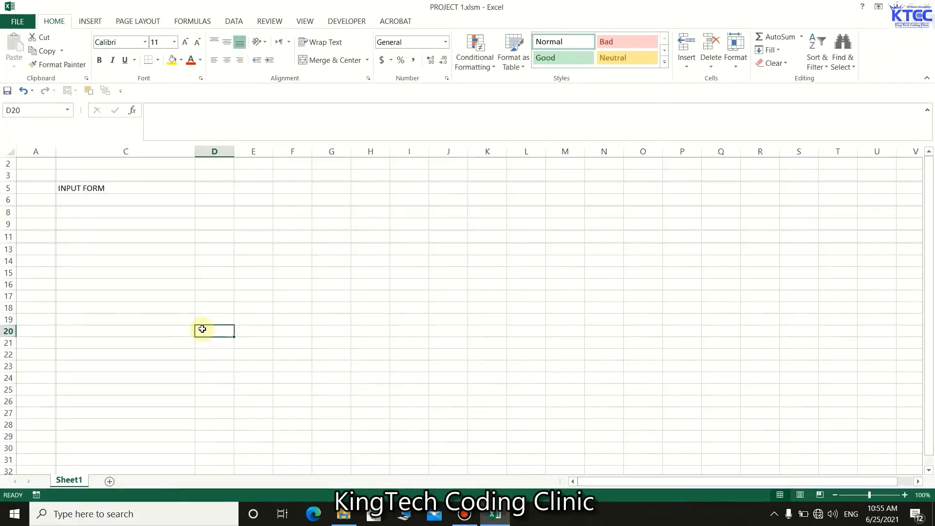
pyautogui.click(72, 200)
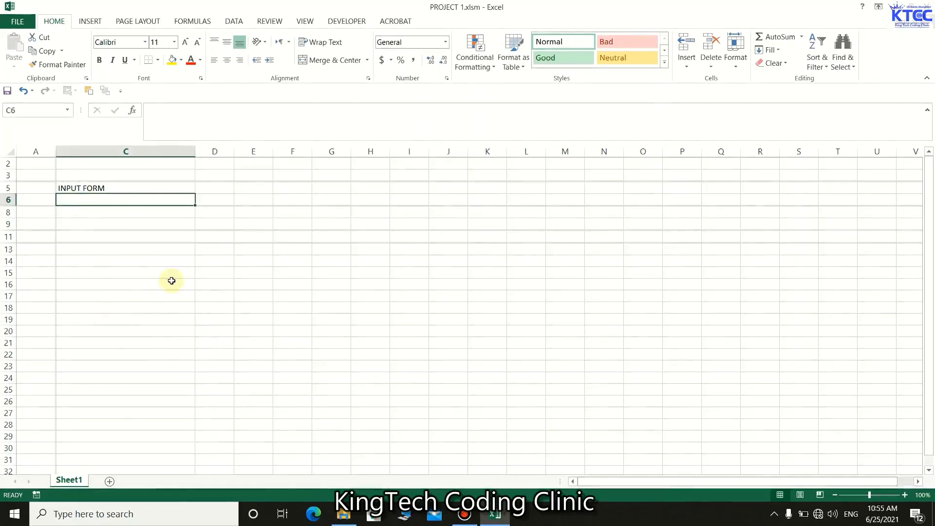
pyautogui.write('V. 1')
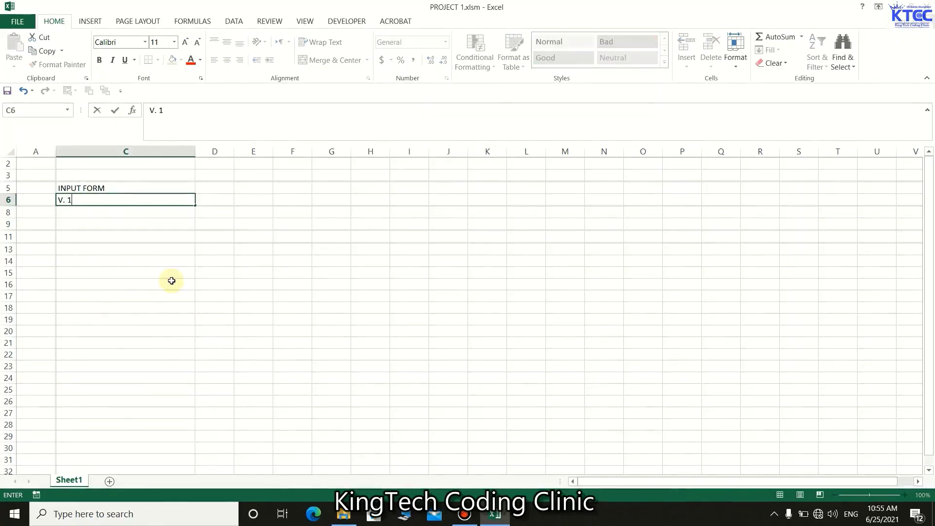
pyautogui.write('.0')
pyautogui.click(171, 280)
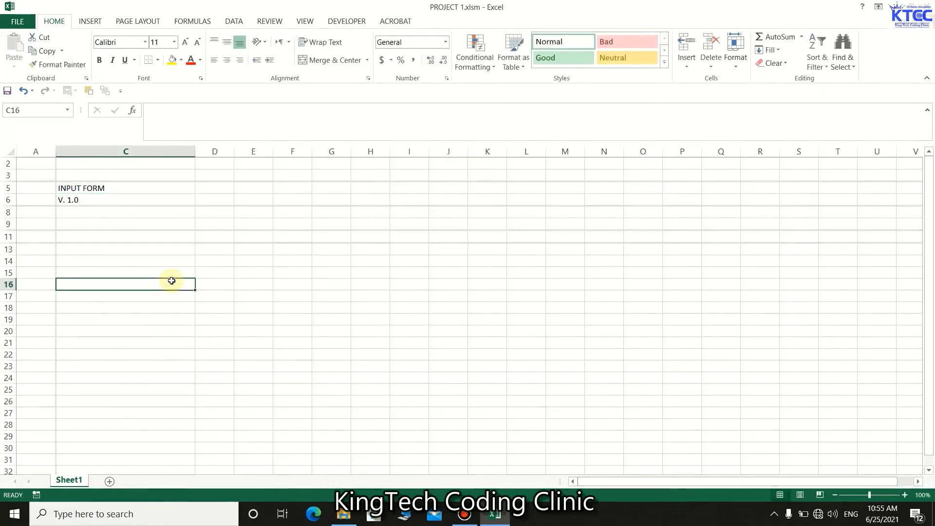
pyautogui.click(92, 200)
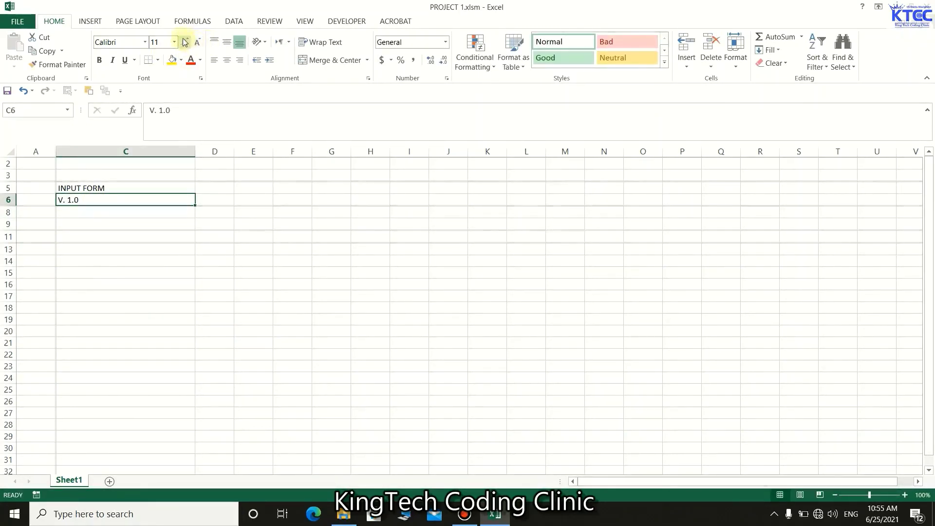
# Make the INPUT FORM and V. 1.0 cells C5:C6 bold.
pyautogui.click(196, 43)
pyautogui.click(196, 42)
pyautogui.click(197, 42)
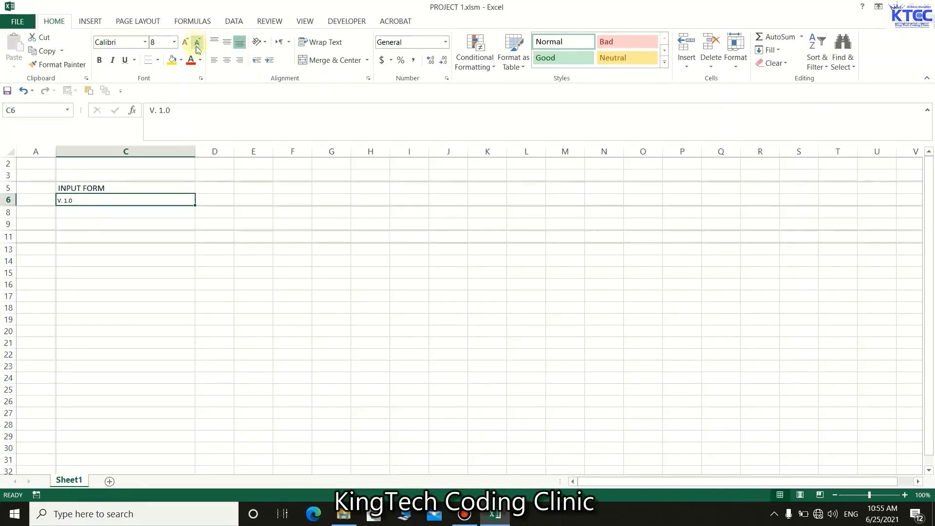
pyautogui.click(103, 188)
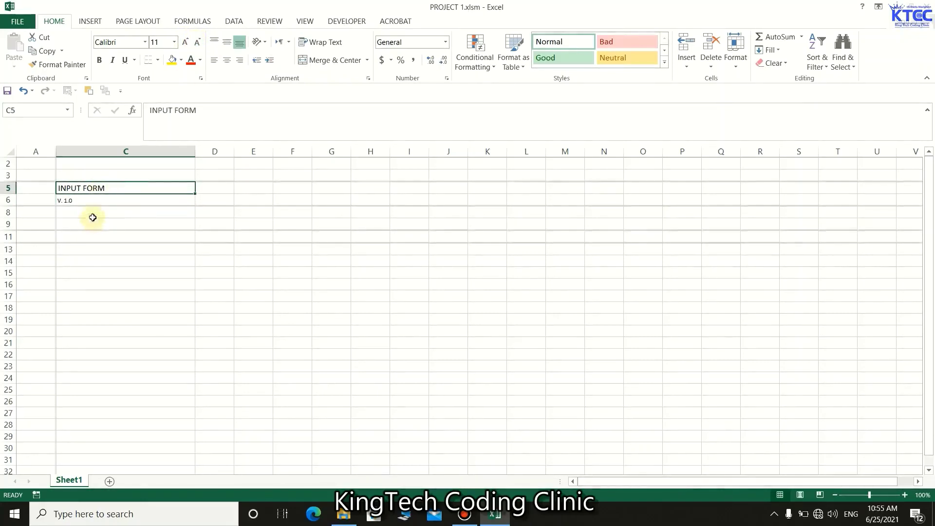
pyautogui.moveTo(95, 201); pyautogui.dragTo(96, 195)
pyautogui.click(99, 60)
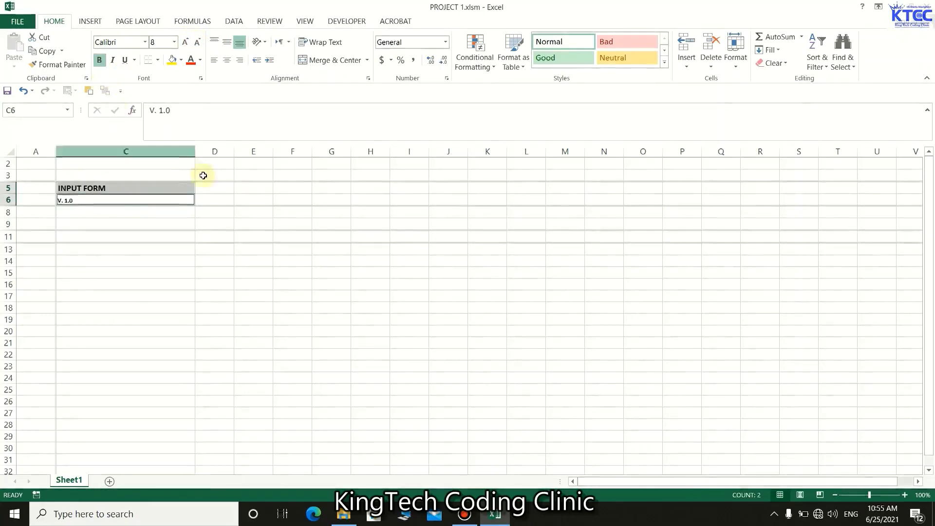
# Enlarge both title lines to font size 16.
pyautogui.click(186, 43)
pyautogui.click(185, 43)
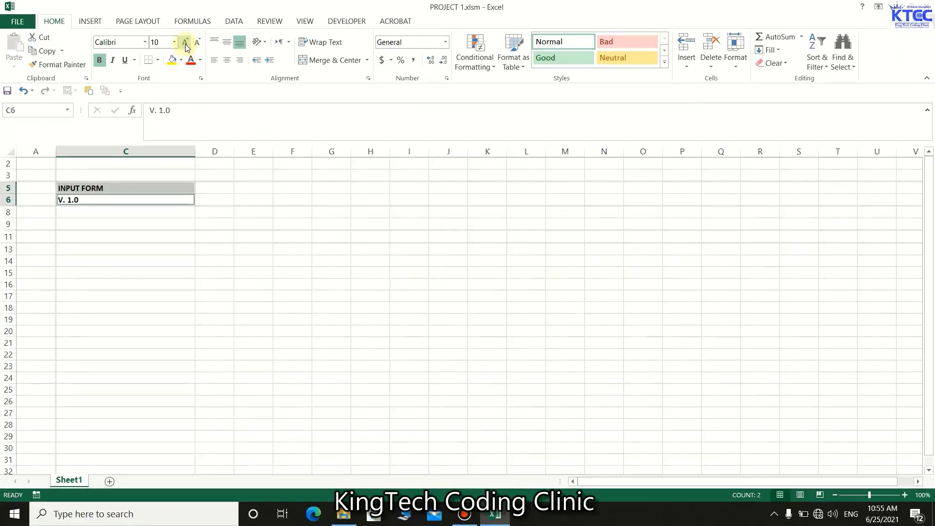
pyautogui.click(186, 43)
pyautogui.click(186, 43)
pyautogui.click(185, 43)
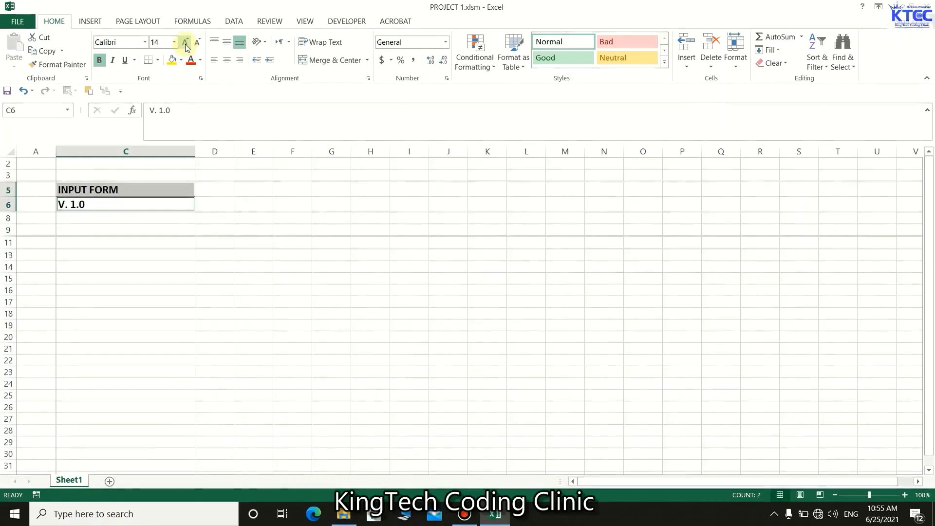
pyautogui.click(186, 43)
# Shrink the V. 1.0 label in C6 down to font size 9.
pyautogui.click(99, 208)
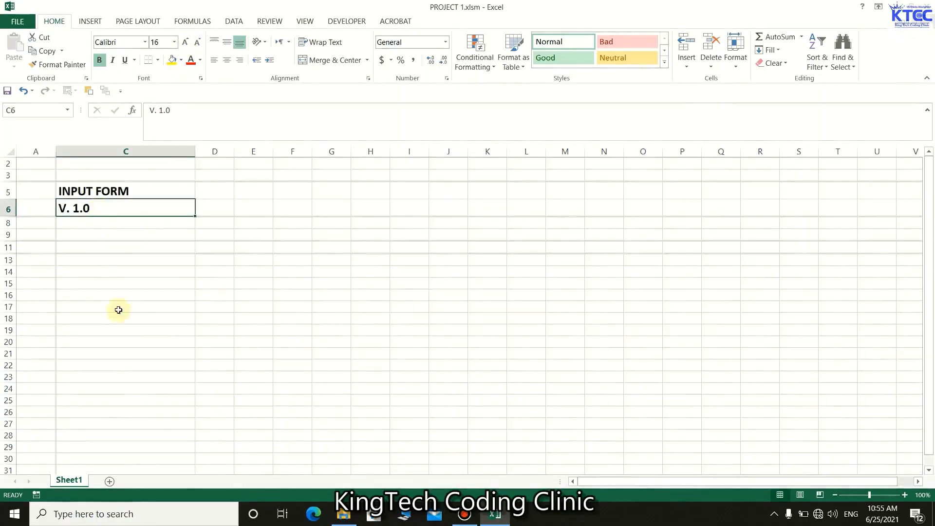
pyautogui.click(133, 305)
pyautogui.click(92, 208)
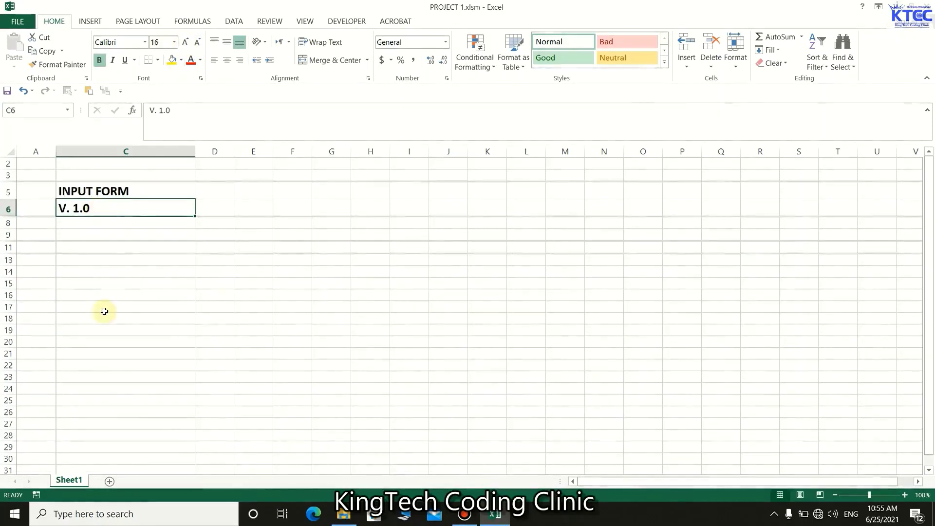
pyautogui.click(197, 44)
pyautogui.click(197, 44)
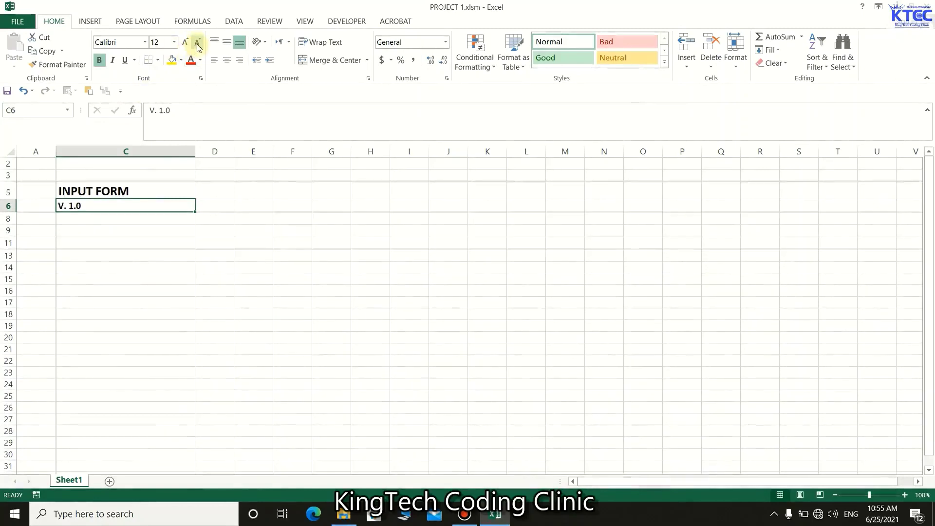
pyautogui.click(198, 43)
pyautogui.click(197, 44)
pyautogui.click(197, 44)
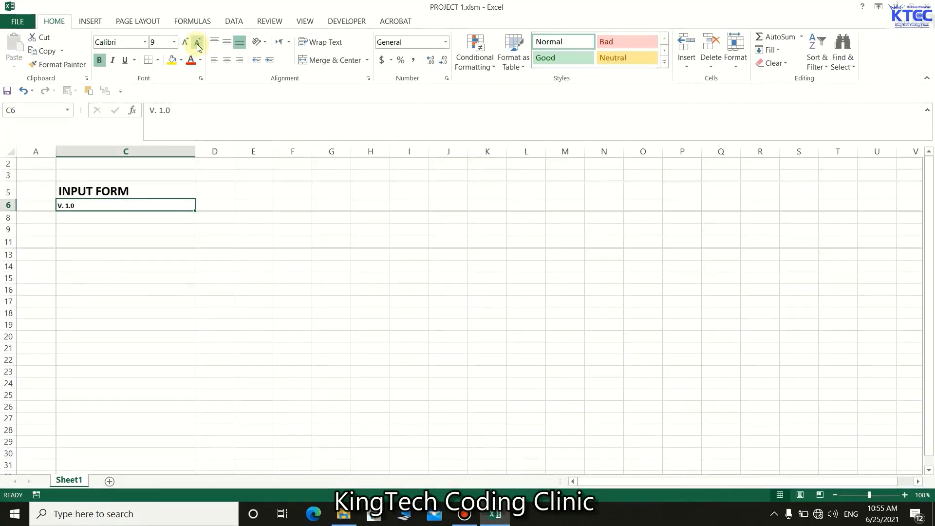
pyautogui.click(92, 370)
# Enlarge INPUT FORM one more step and narrow column C to 25.67.
pyautogui.click(133, 192)
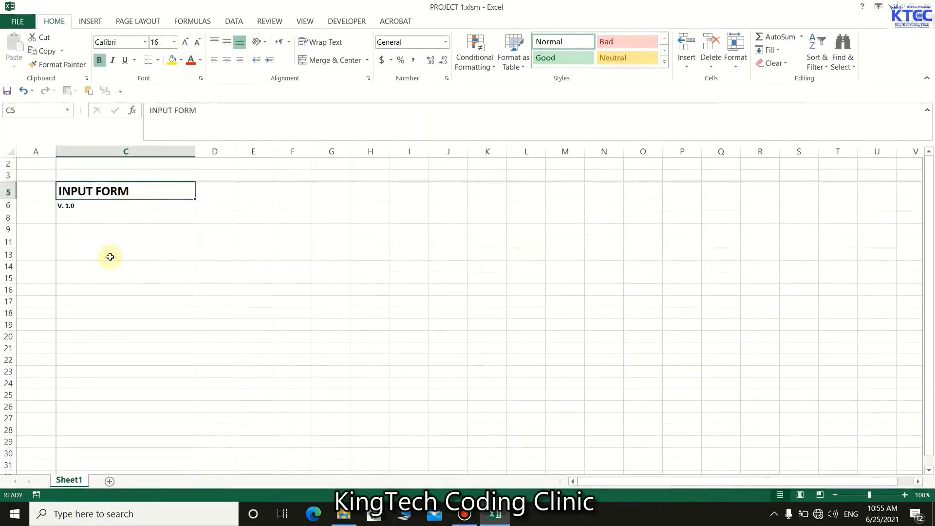
pyautogui.click(185, 42)
pyautogui.click(176, 289)
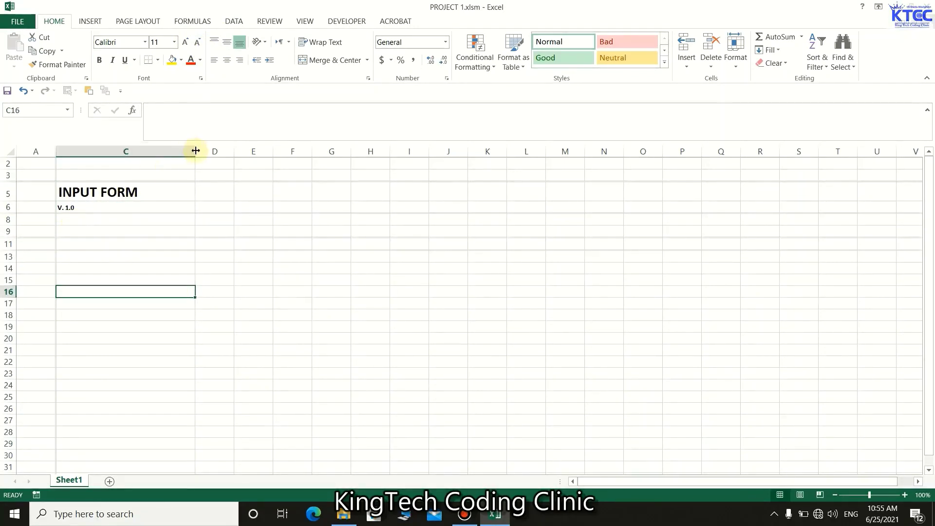
pyautogui.moveTo(195, 151); pyautogui.dragTo(172, 149)
pyautogui.click(86, 231)
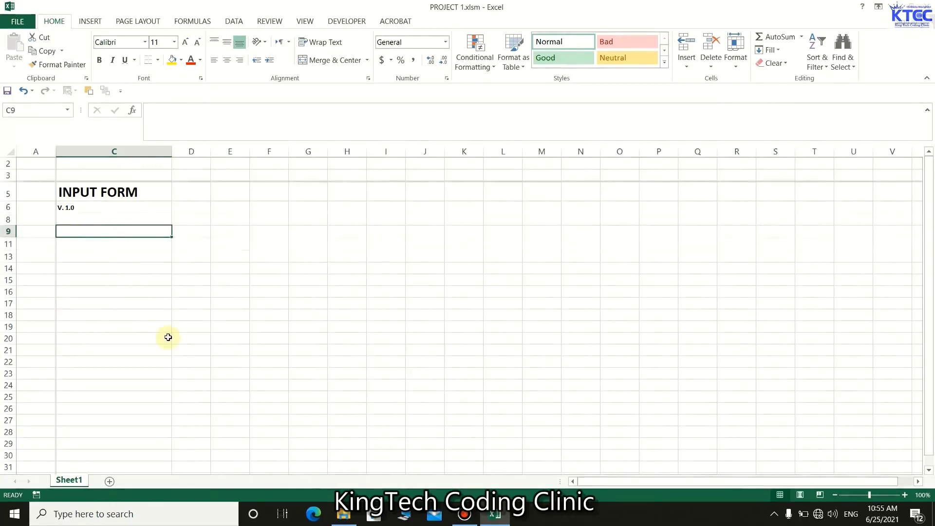
# Type the labels Client Name in C9, Transaction Date in C11 and Transaction amount in C13.
pyautogui.write('c')
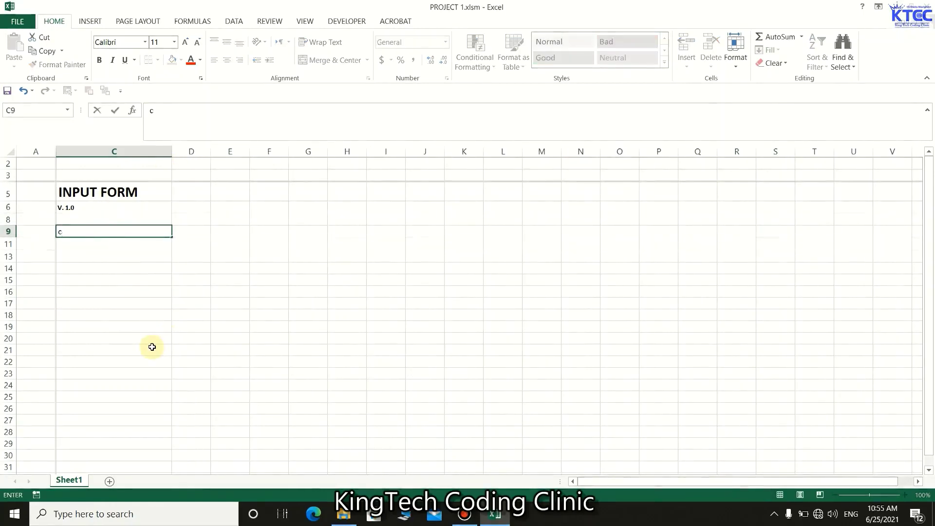
pyautogui.press('BackSpace')
pyautogui.write('Client Name')
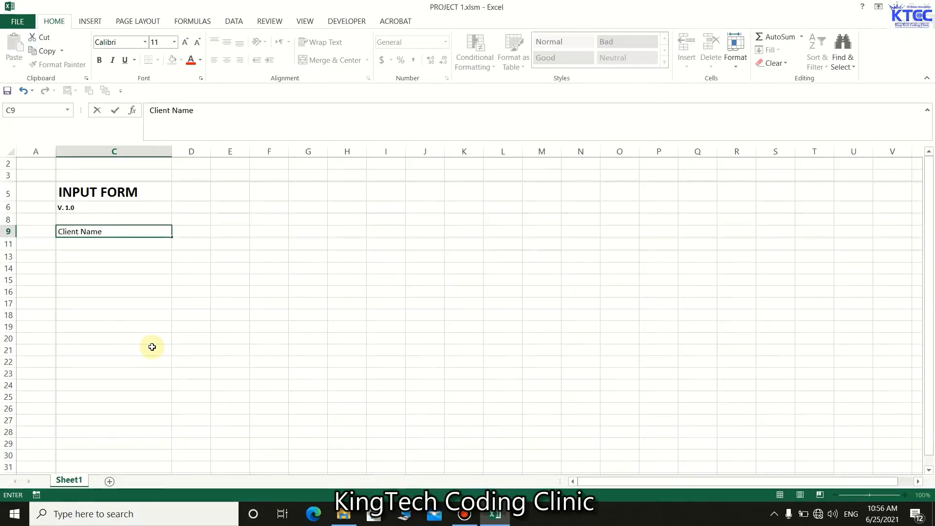
pyautogui.click(152, 347)
pyautogui.click(77, 244)
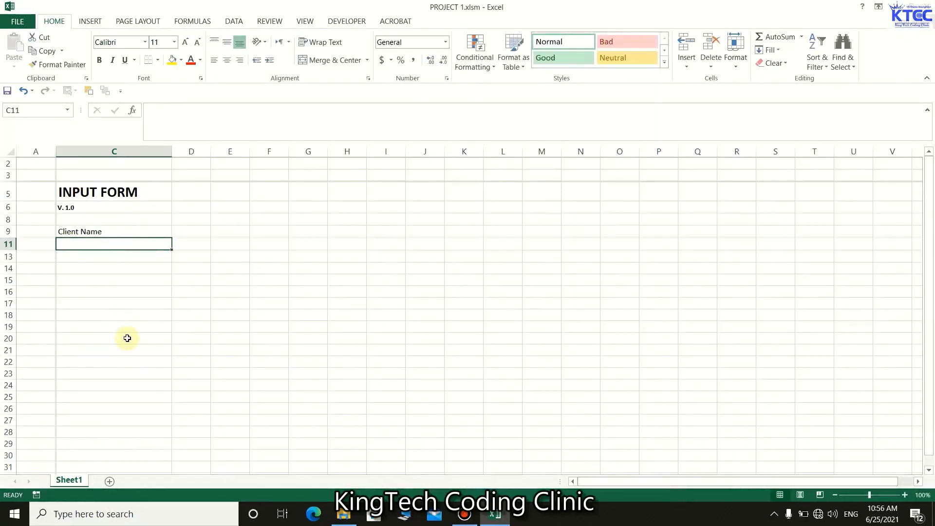
pyautogui.write('Transact')
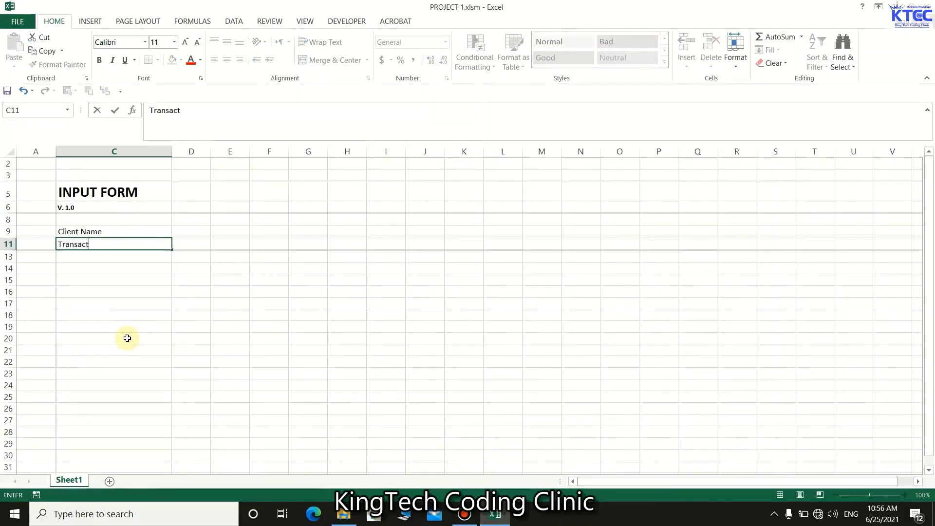
pyautogui.write('ion Date')
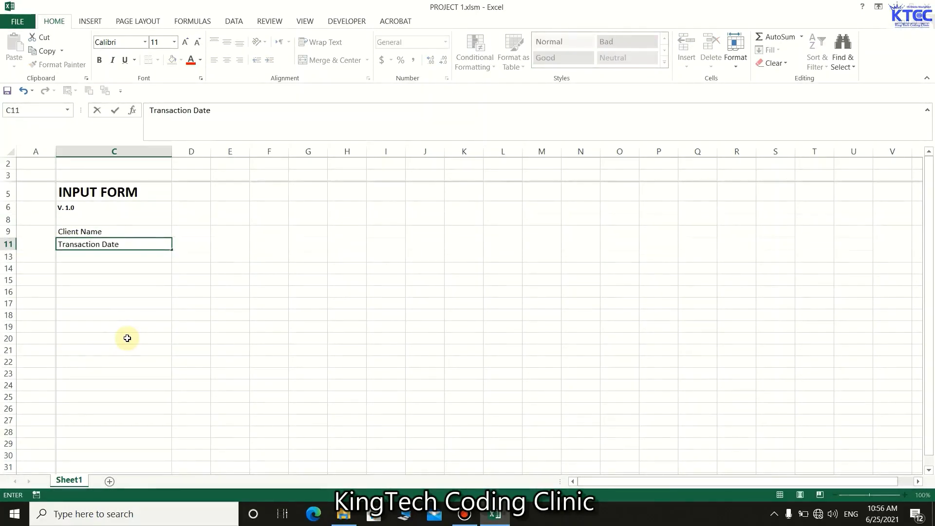
pyautogui.click(127, 338)
pyautogui.click(81, 255)
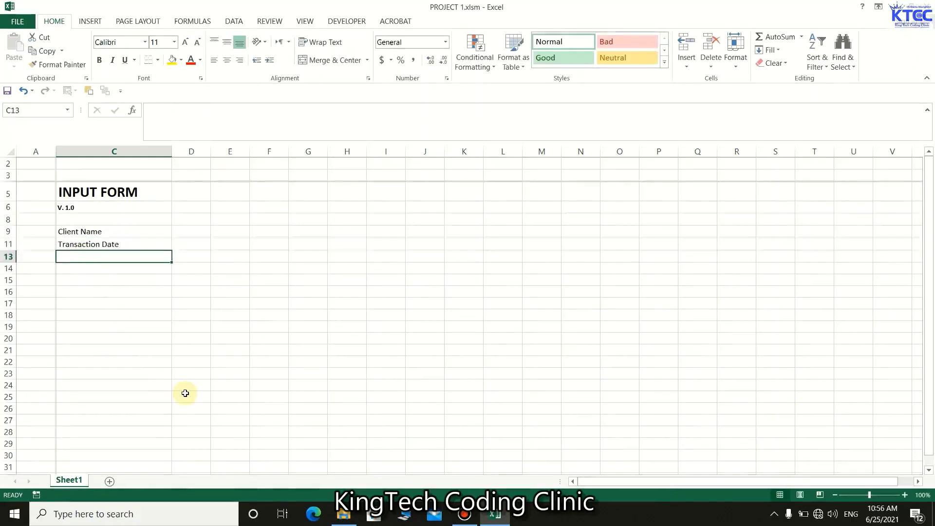
pyautogui.write('A')
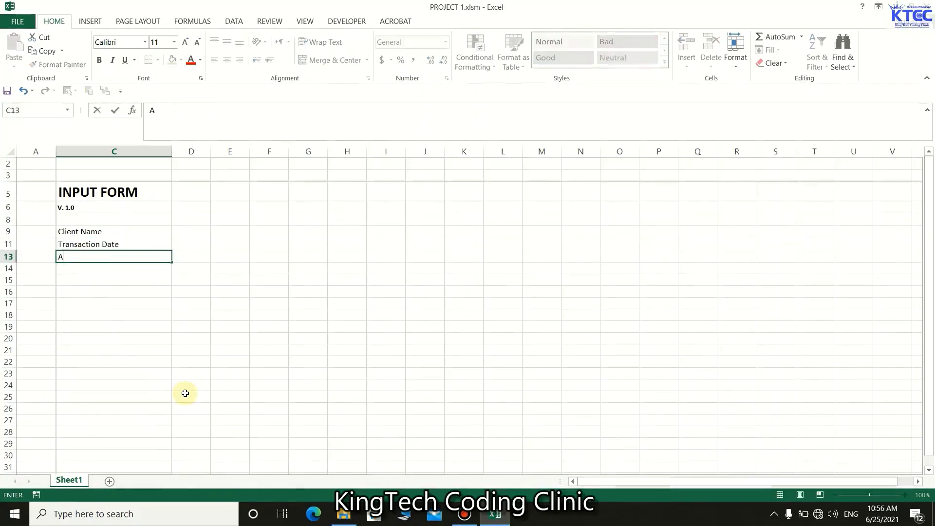
pyautogui.write('mount')
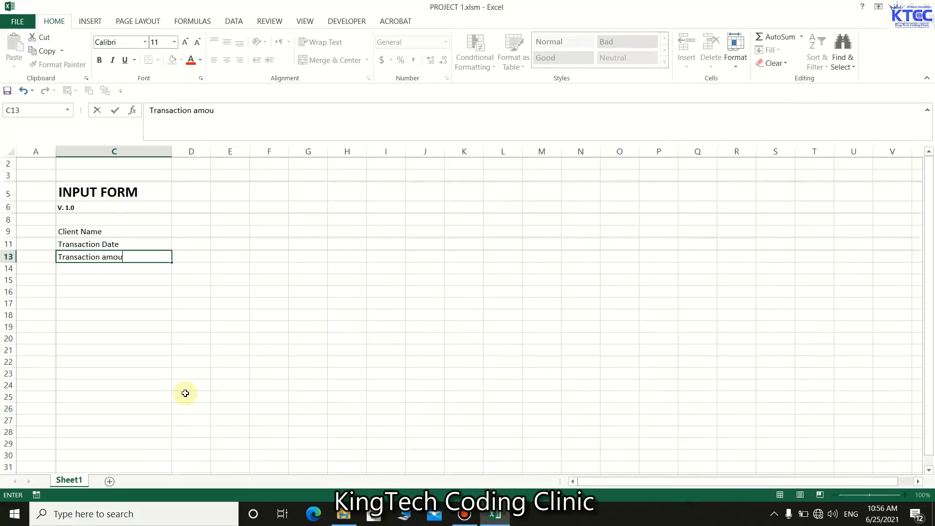
pyautogui.click(185, 393)
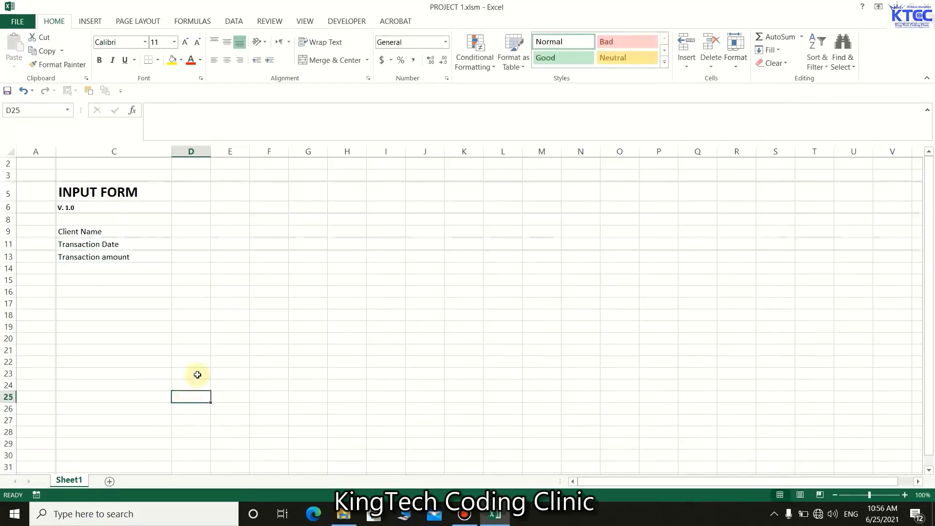
# Format the C9, C11 and C13 labels as bold, left-aligned, font size 16.
pyautogui.click(87, 233)
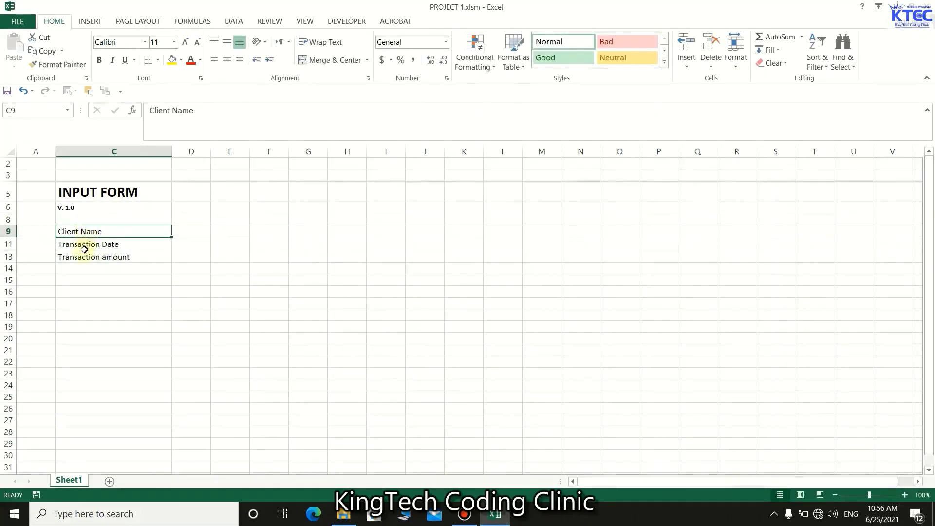
pyautogui.keyDown('ctrl'); pyautogui.click(85, 245); pyautogui.keyUp('ctrl')
pyautogui.keyDown('ctrl'); pyautogui.click(90, 258); pyautogui.keyUp('ctrl')
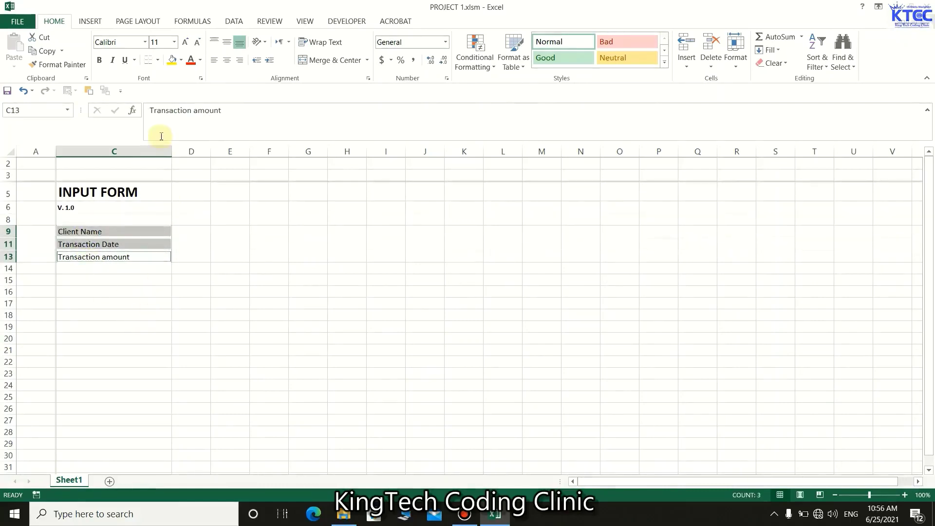
pyautogui.click(187, 44)
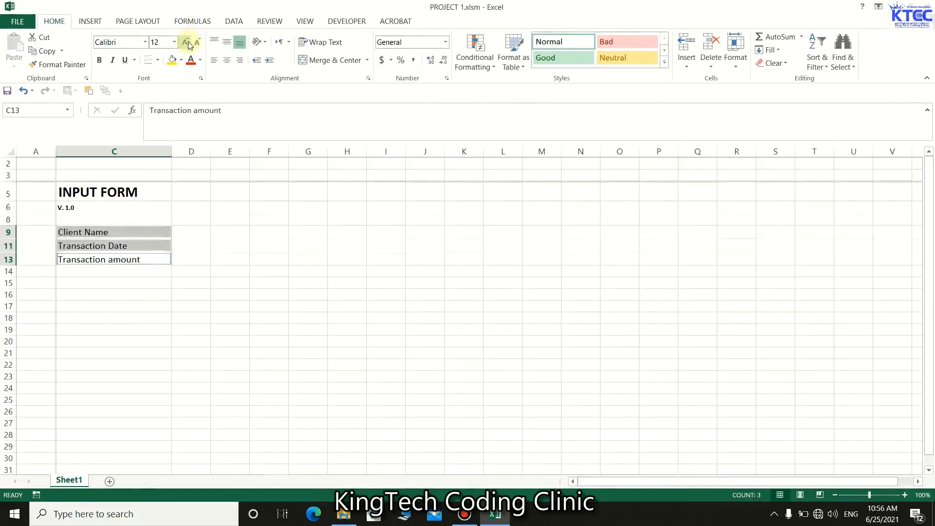
pyautogui.click(187, 43)
pyautogui.click(187, 43)
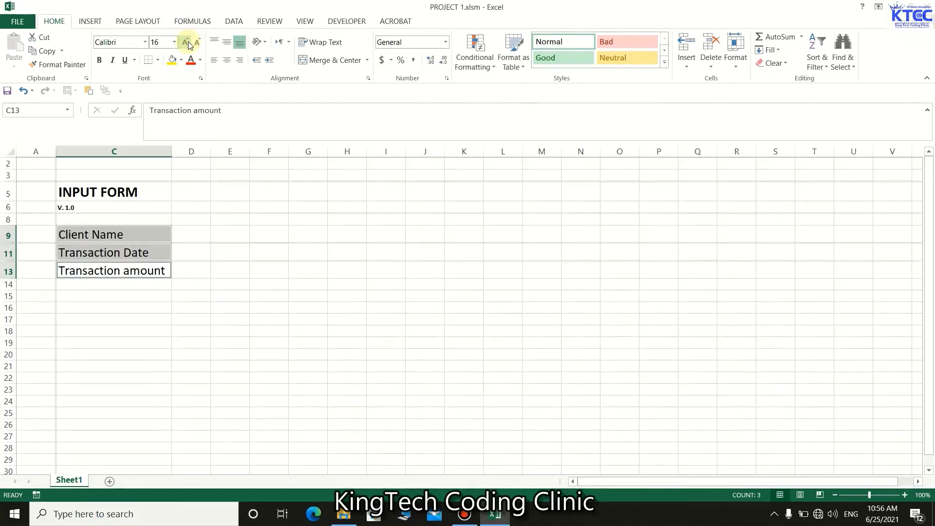
pyautogui.click(99, 60)
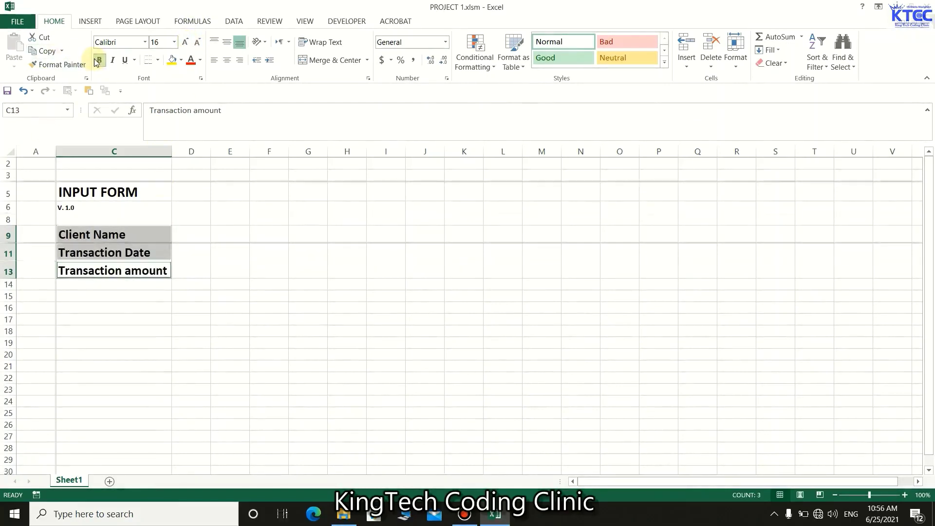
pyautogui.click(215, 60)
pyautogui.click(193, 306)
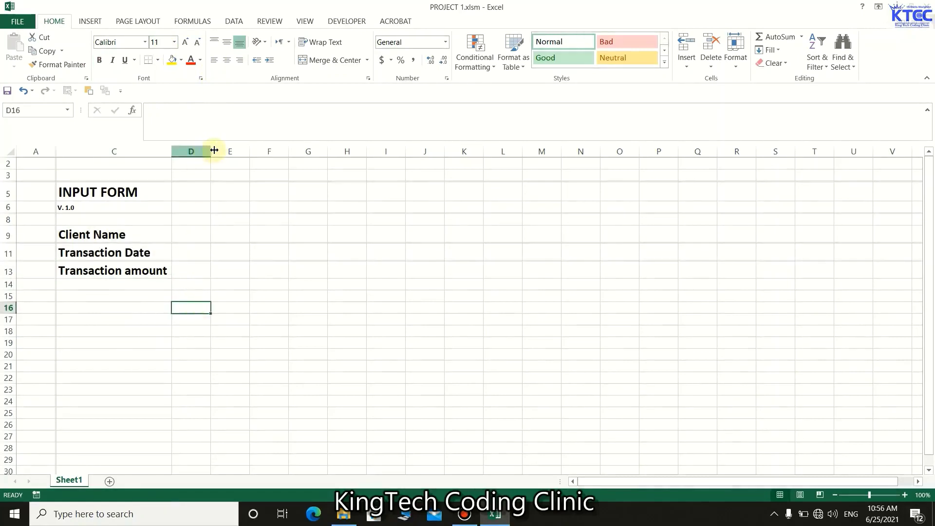
# Widen column D to 36.00 for broad entry cells beside the three labels.
pyautogui.moveTo(212, 149); pyautogui.dragTo(331, 149)
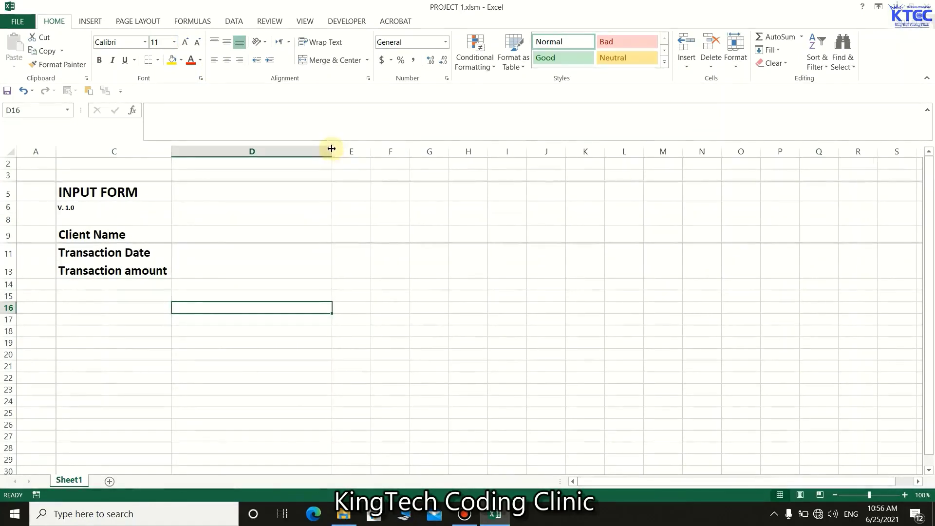
pyautogui.press('Up')
pyautogui.press('Up')
pyautogui.press('Up')
pyautogui.press('Up')
pyautogui.press('Up')
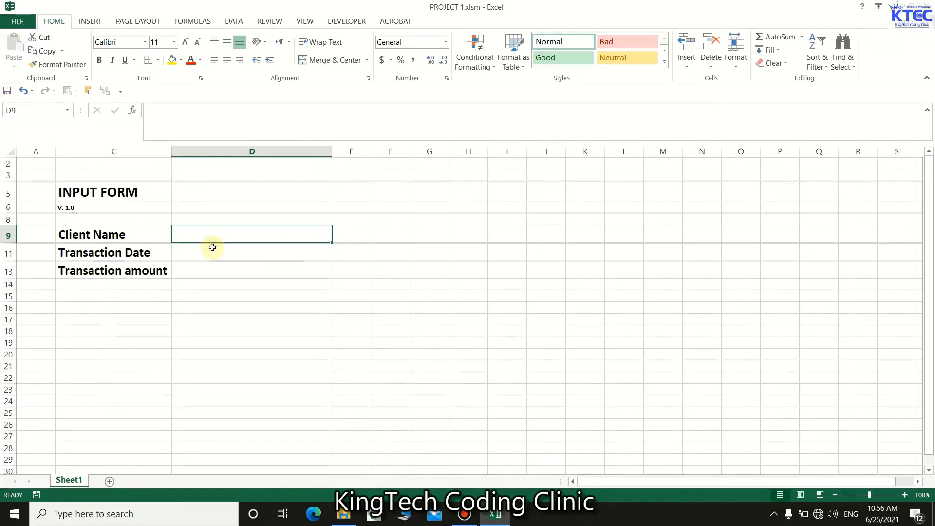
pyautogui.click(209, 253)
pyautogui.click(209, 271)
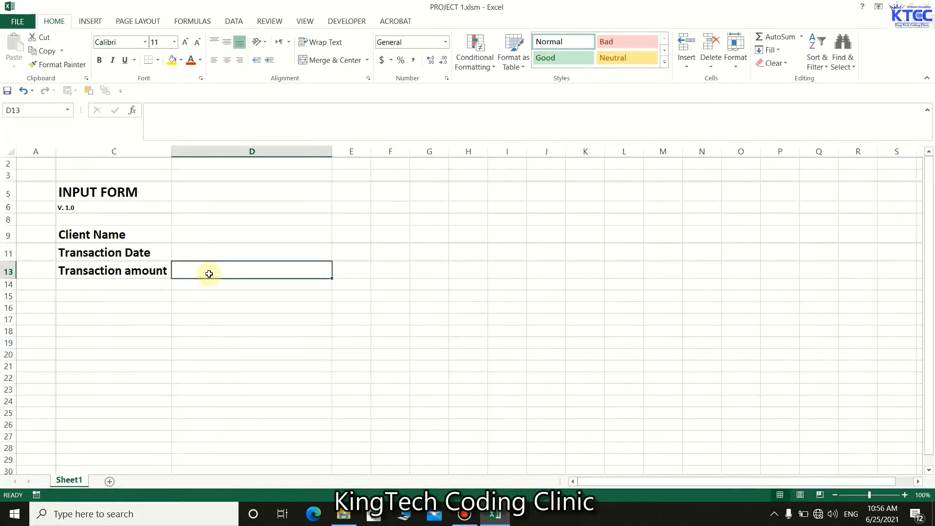
pyautogui.click(32, 298)
pyautogui.hotkey('shift', 'space')
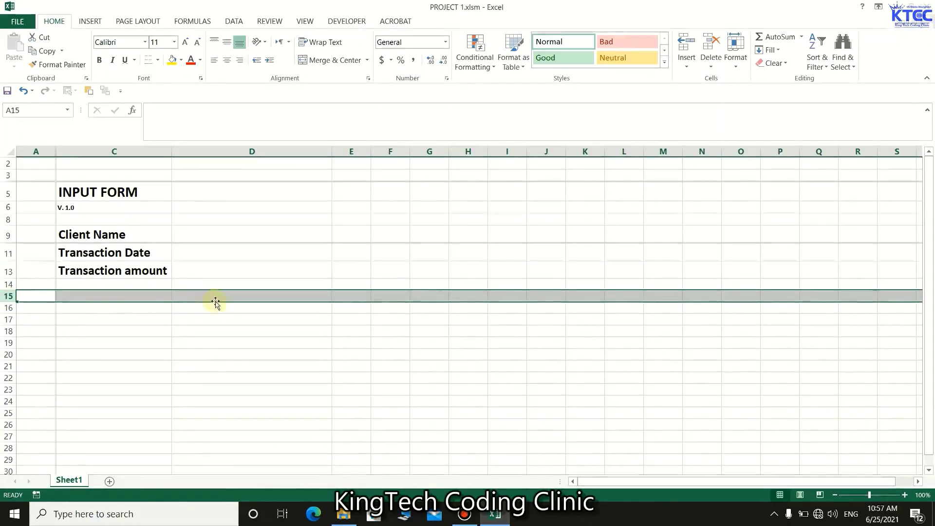
pyautogui.click(264, 347)
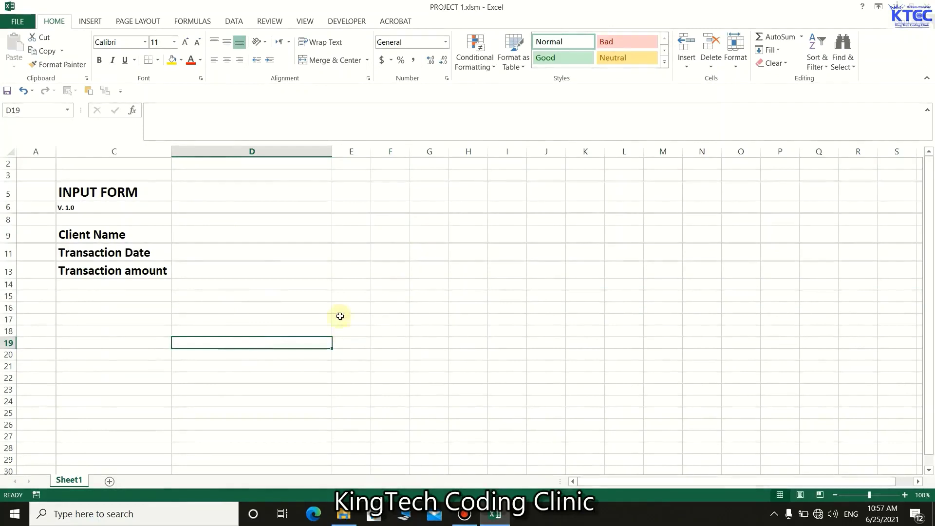
pyautogui.click(353, 232)
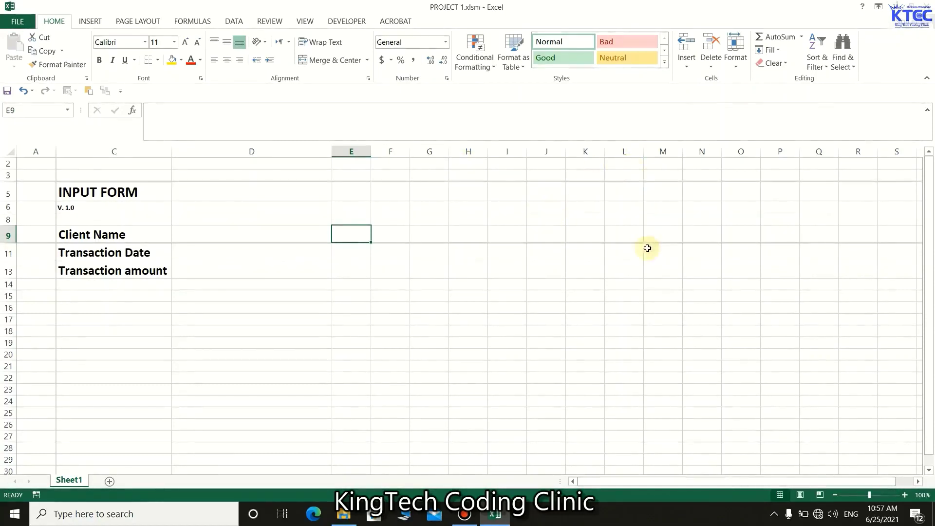
# Enter the prompt 'Input Client Name' in M9.
pyautogui.click(655, 236)
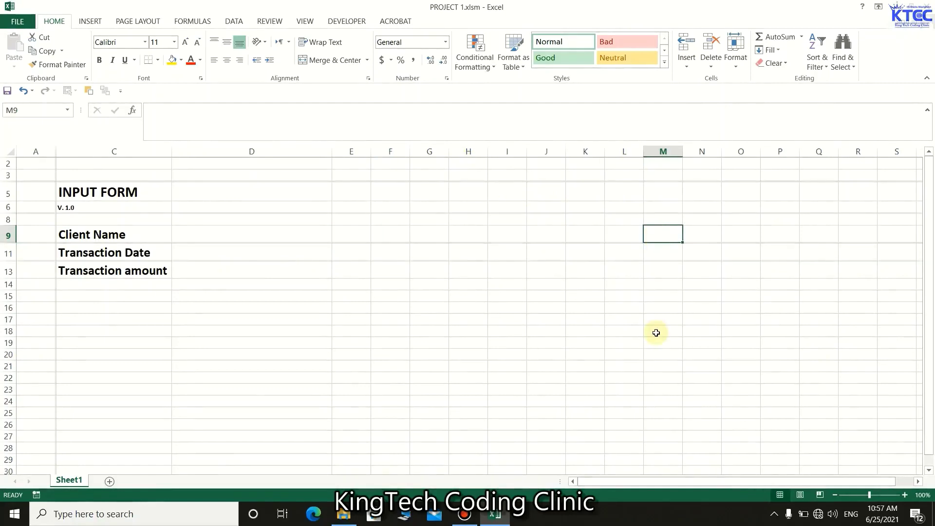
pyautogui.write('Input')
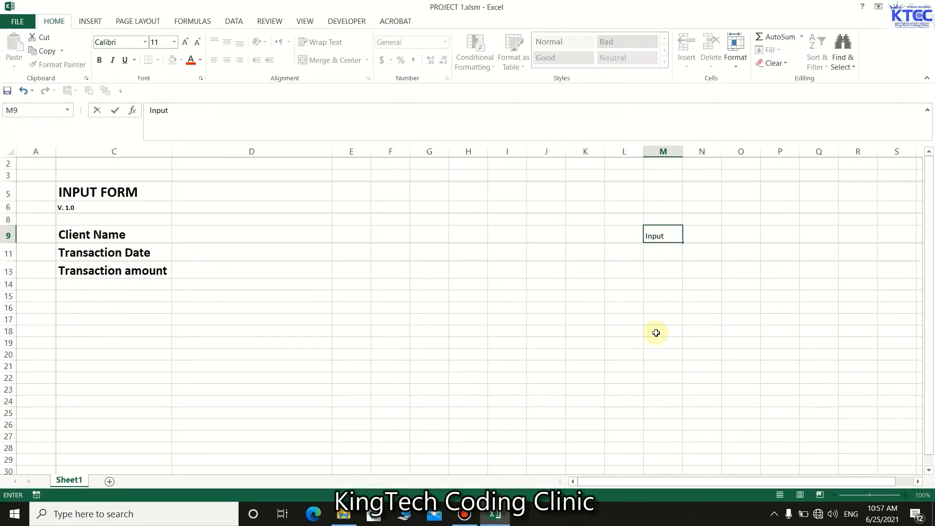
pyautogui.write(' Client Name')
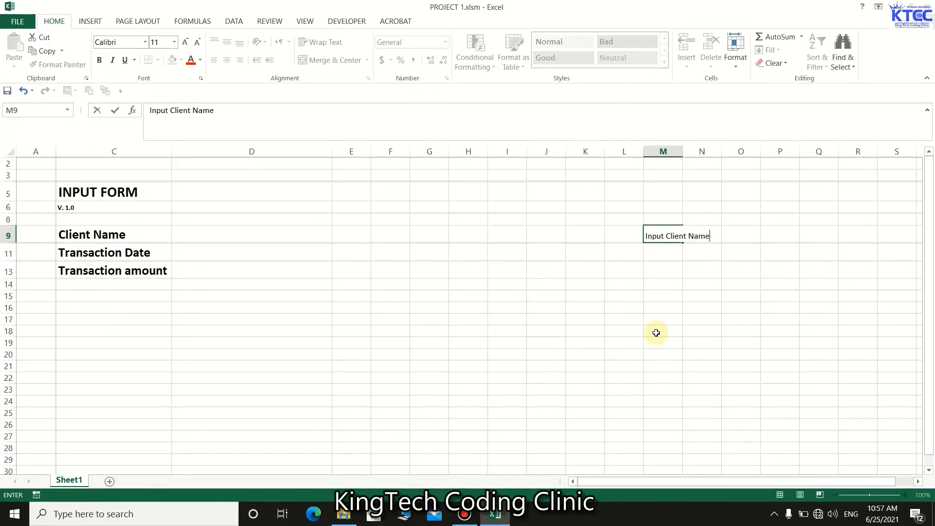
pyautogui.click(656, 332)
# Enter 'Input Transaction Date' in M11 and 'Input Transaction Amount' in M13.
pyautogui.click(671, 251)
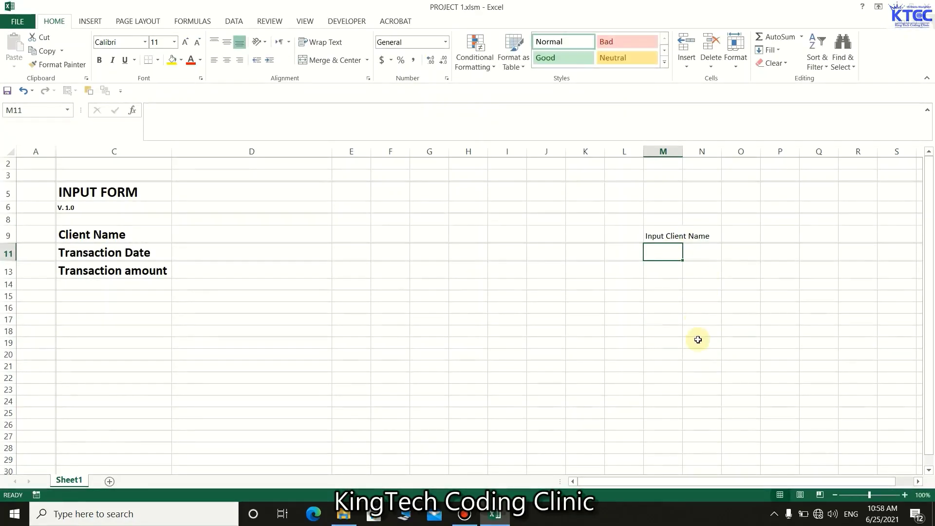
pyautogui.write('Inp')
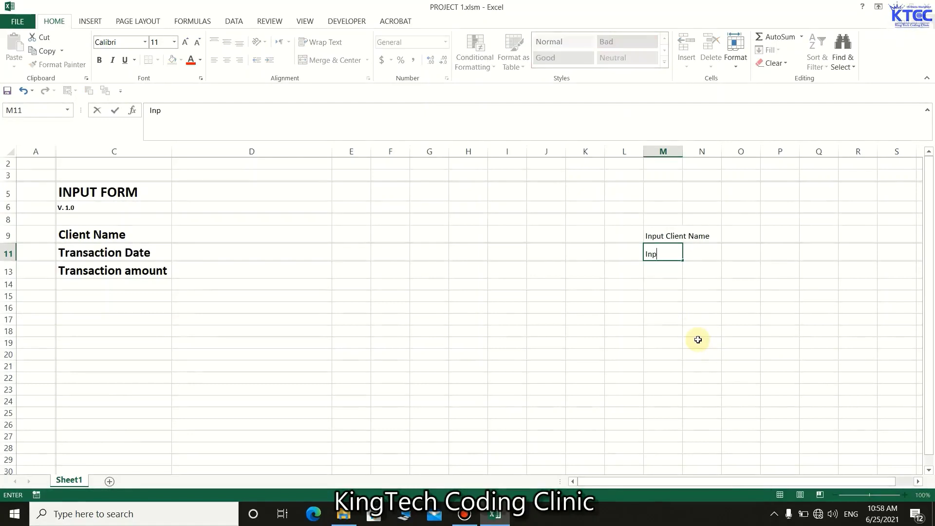
pyautogui.write('ut Transaction Date')
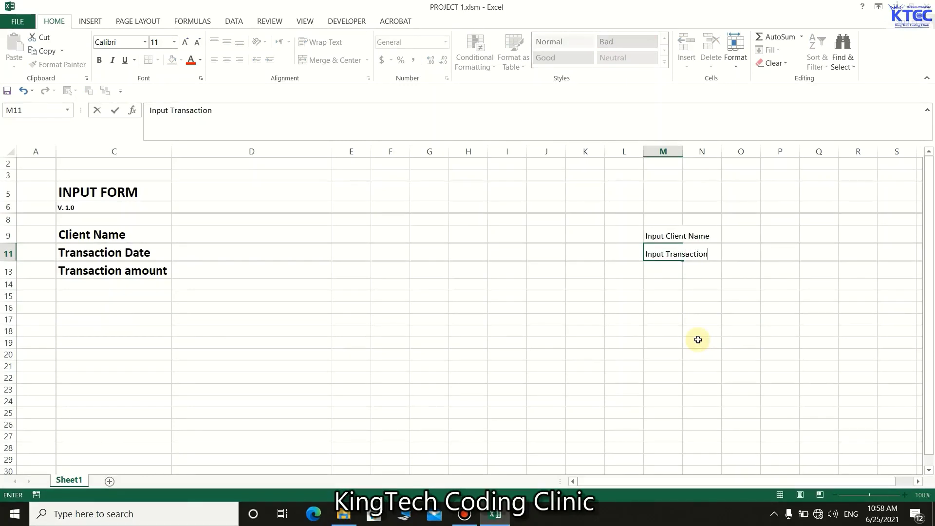
pyautogui.click(698, 339)
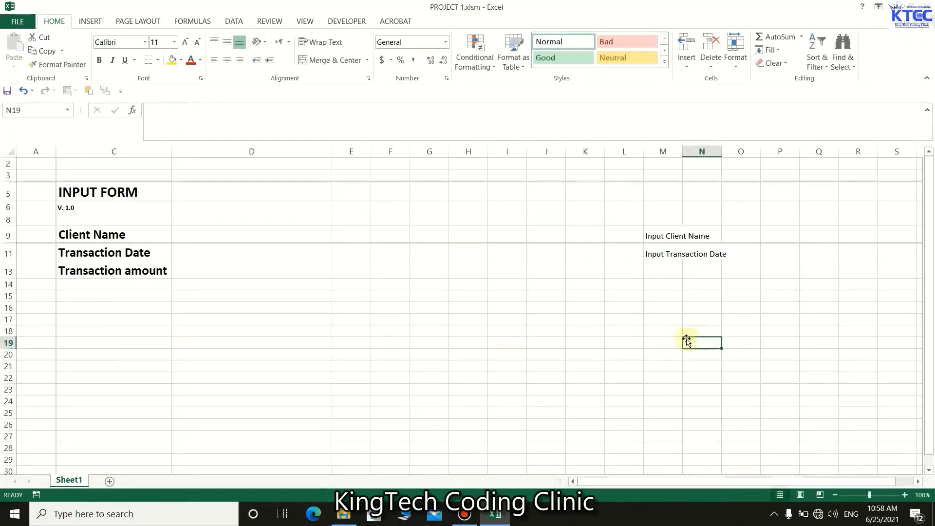
pyautogui.click(676, 274)
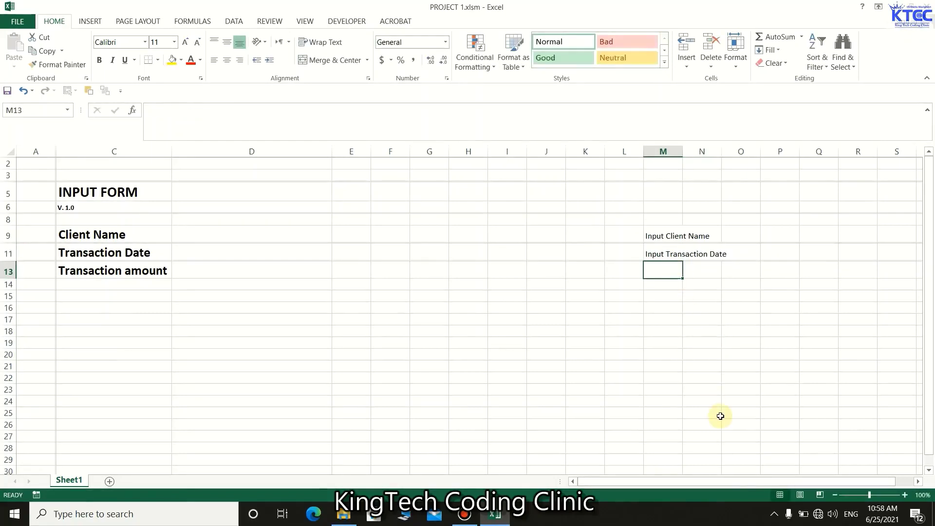
pyautogui.write('Inp')
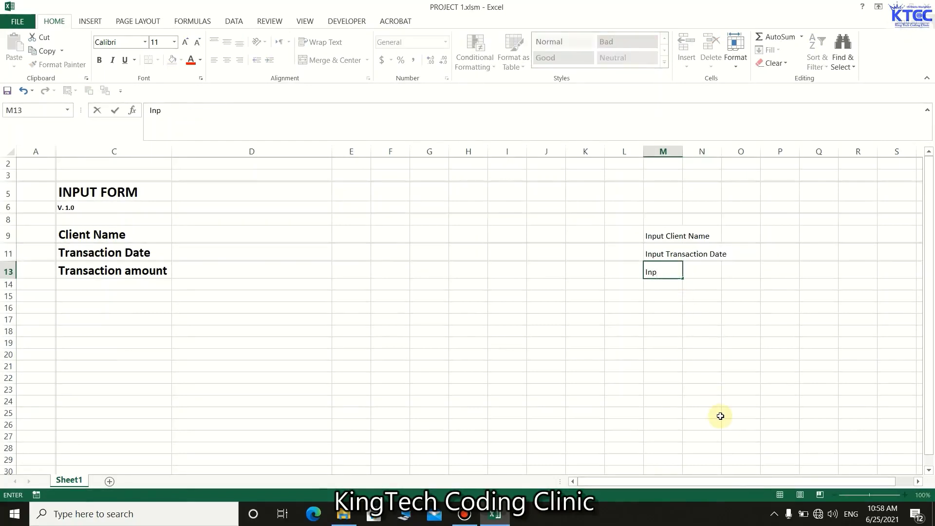
pyautogui.write('ut Transaction ')
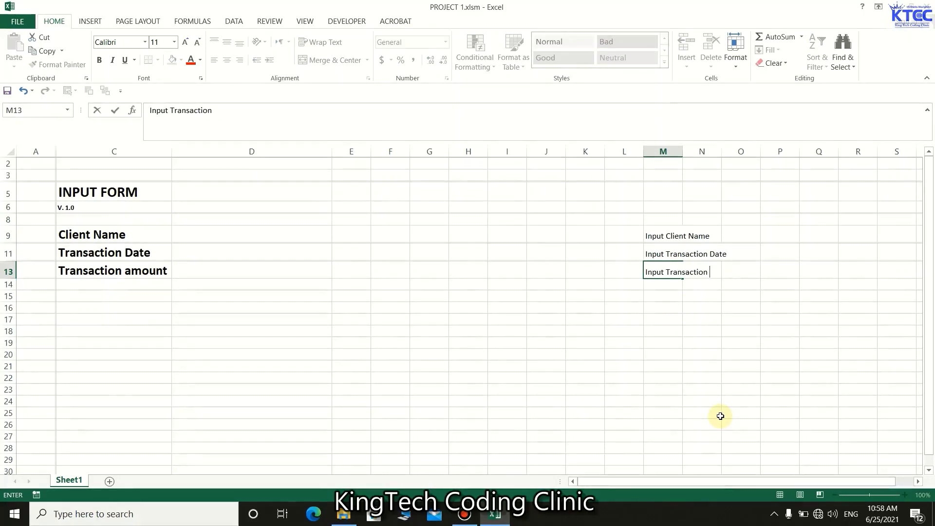
pyautogui.write('Amount')
pyautogui.click(720, 416)
pyautogui.click(705, 272)
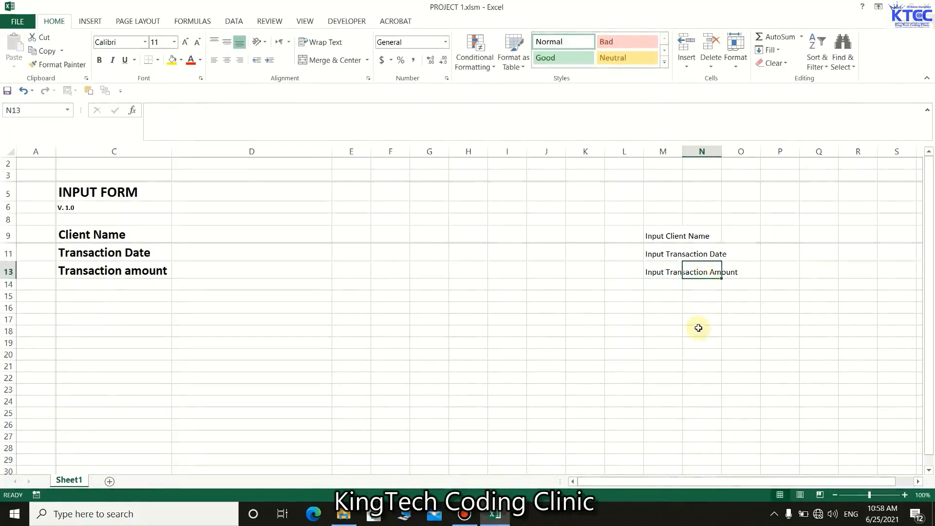
pyautogui.click(664, 345)
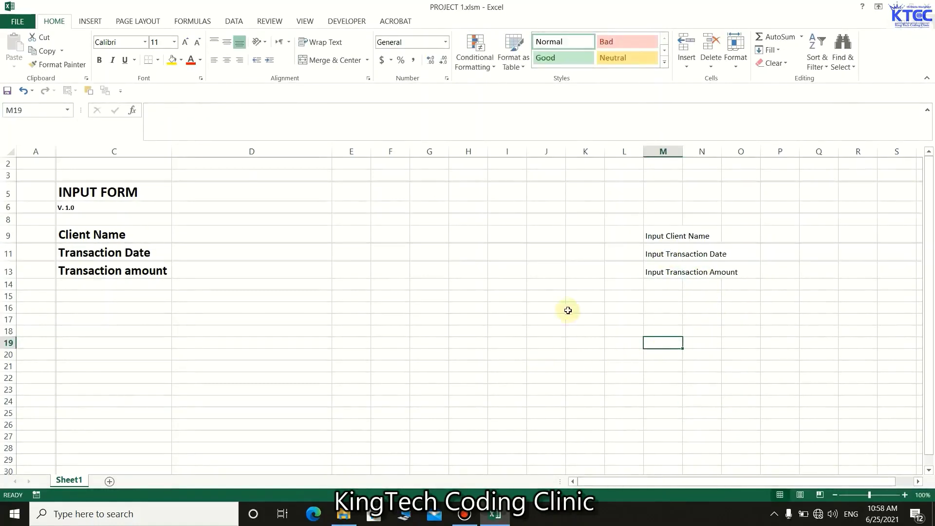
pyautogui.click(255, 271)
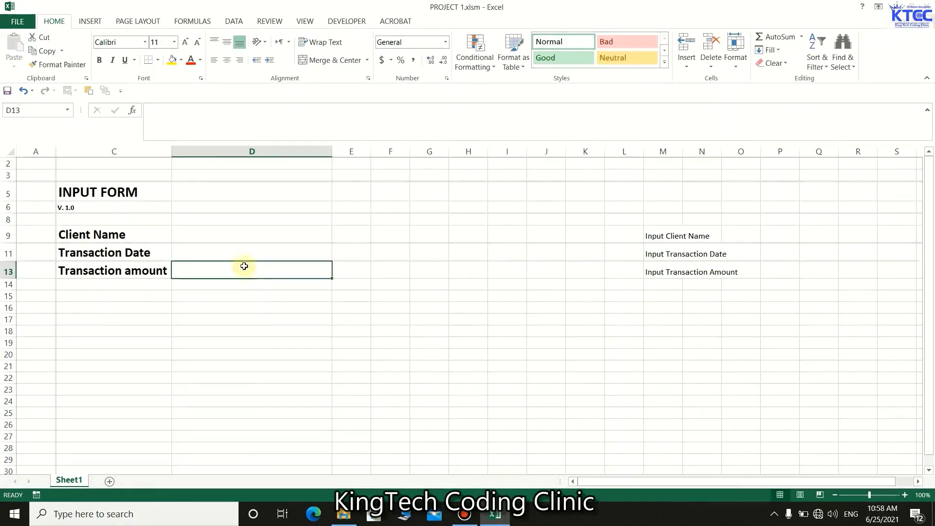
pyautogui.click(235, 252)
pyautogui.click(237, 233)
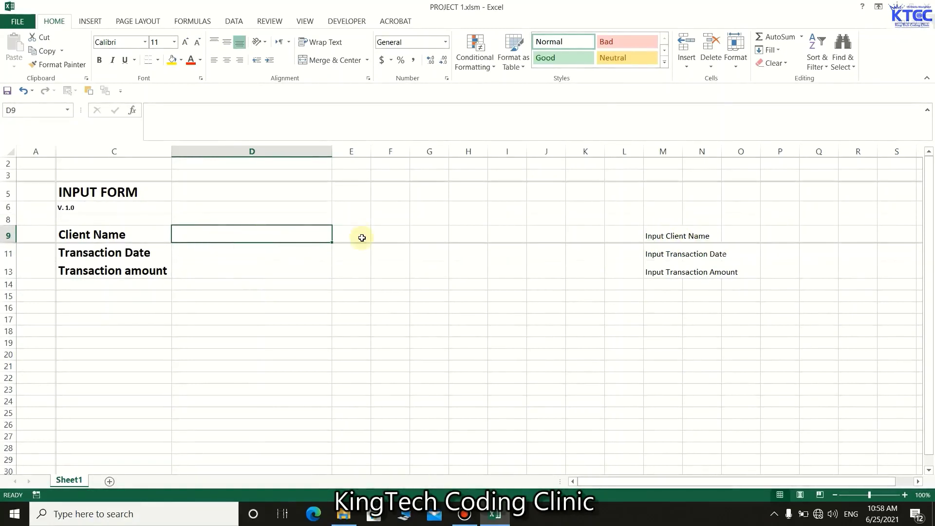
pyautogui.click(358, 237)
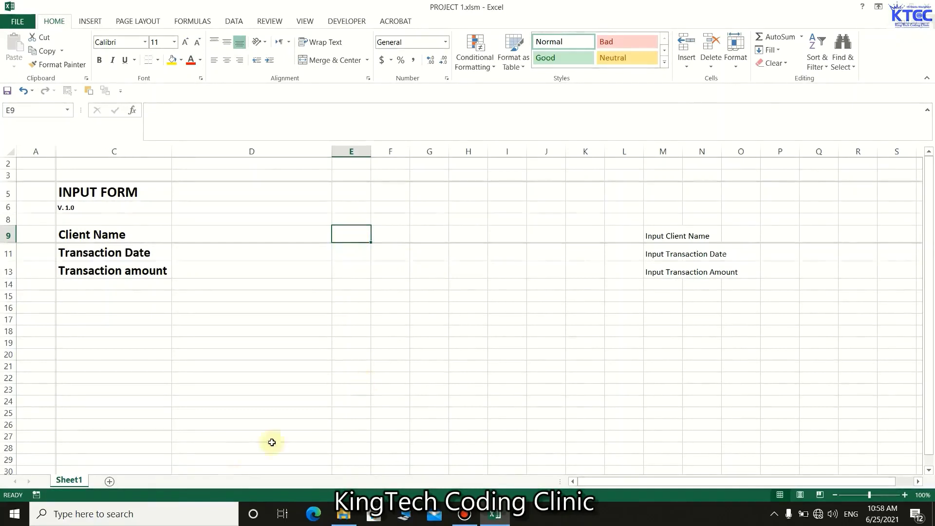
# Enter =IF(D9="",M9,"") in E9 to show the Client Name prompt when D9 is empty.
pyautogui.write('=')
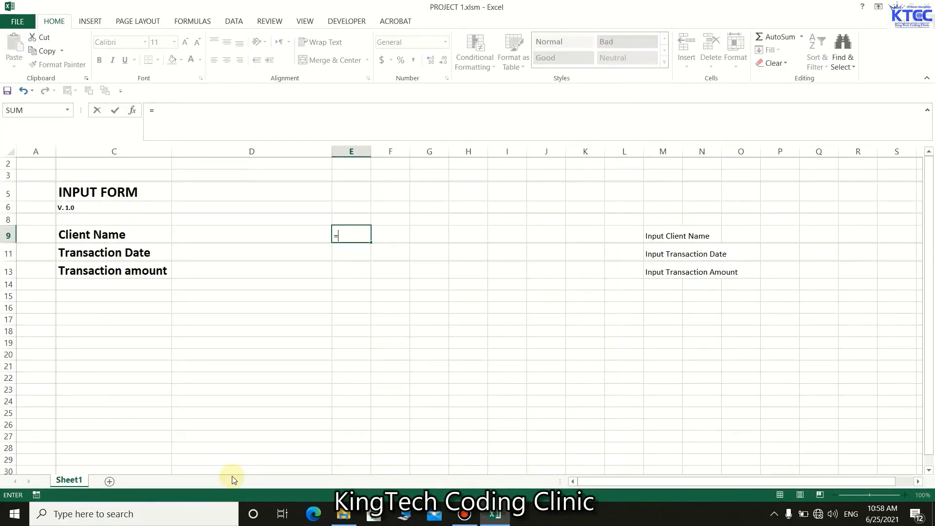
pyautogui.write('IF')
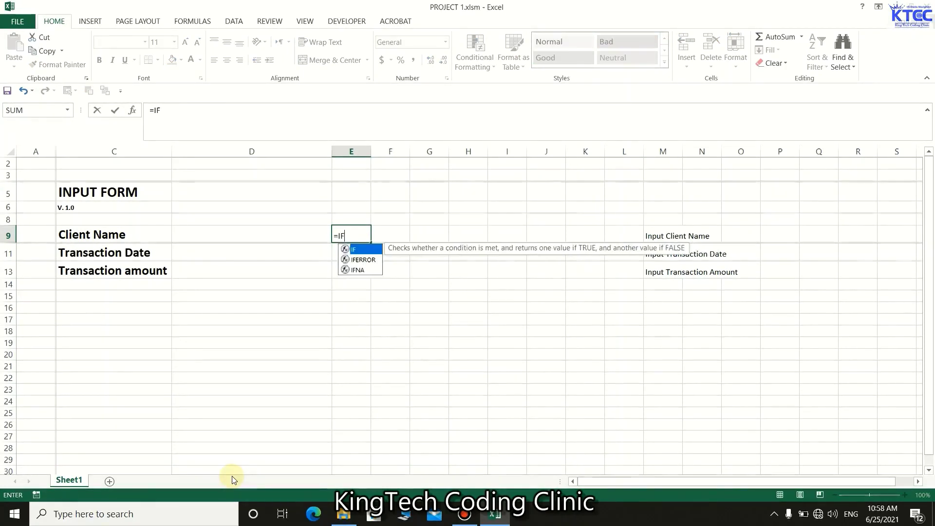
pyautogui.write('(')
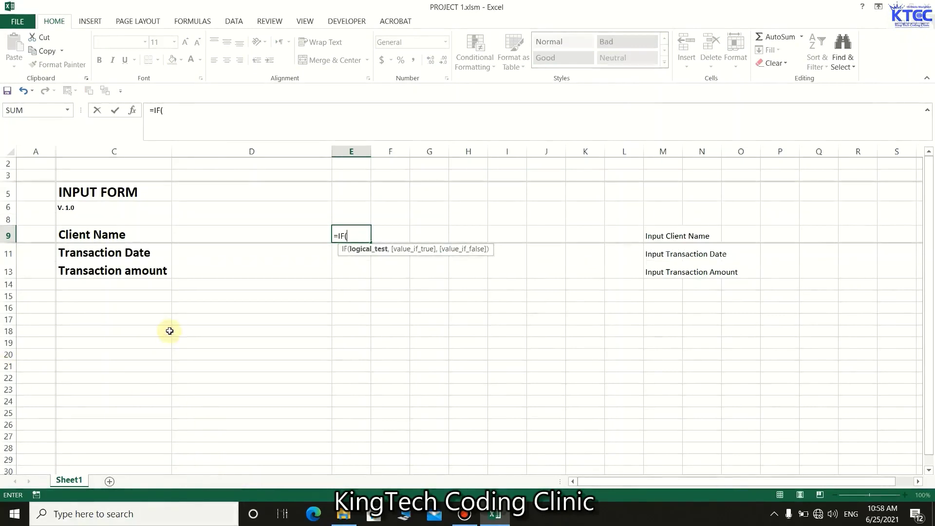
pyautogui.click(234, 236)
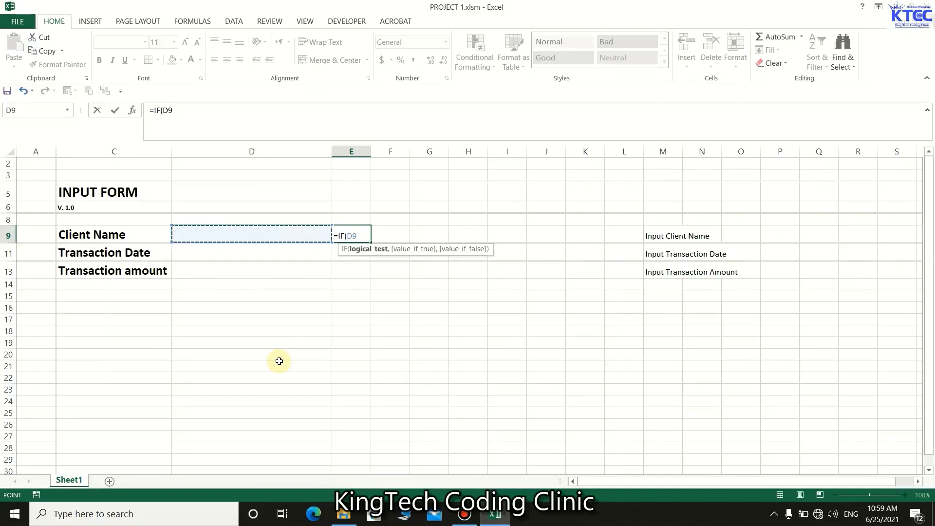
pyautogui.write('=')
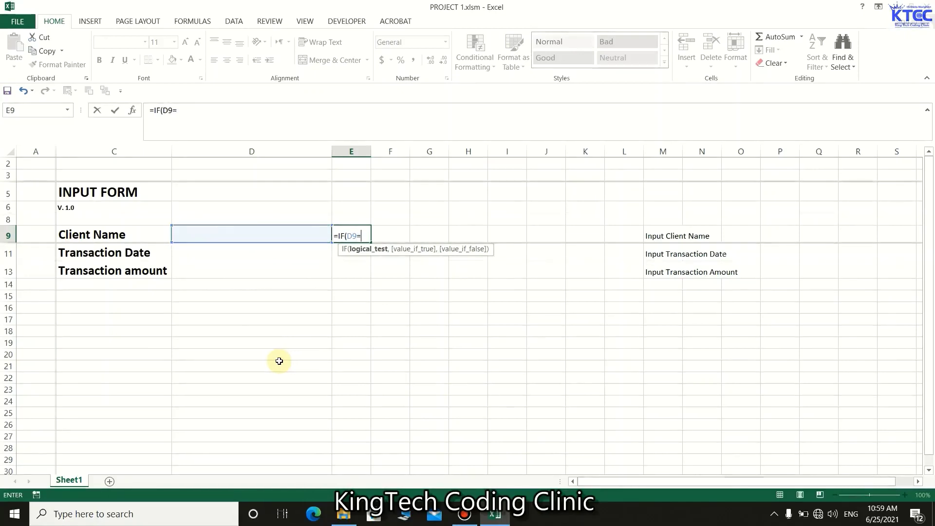
pyautogui.write('""')
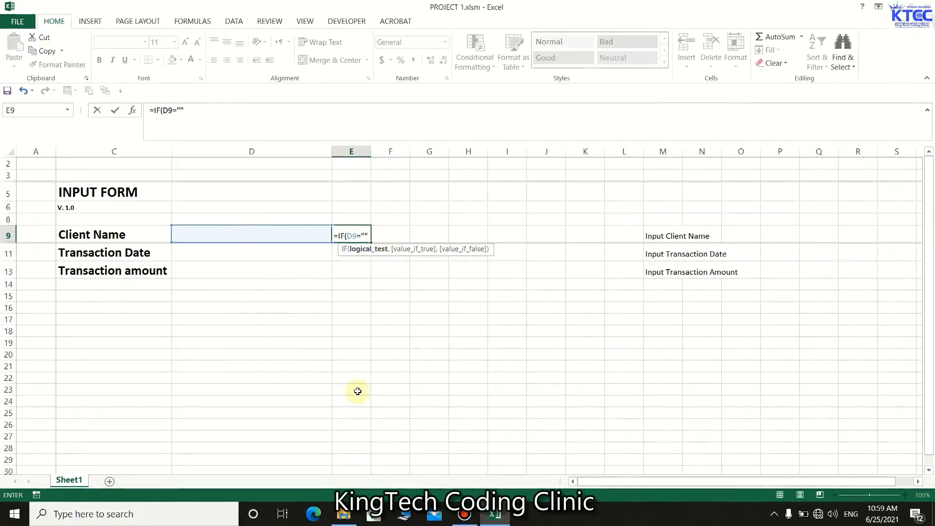
pyautogui.write(',')
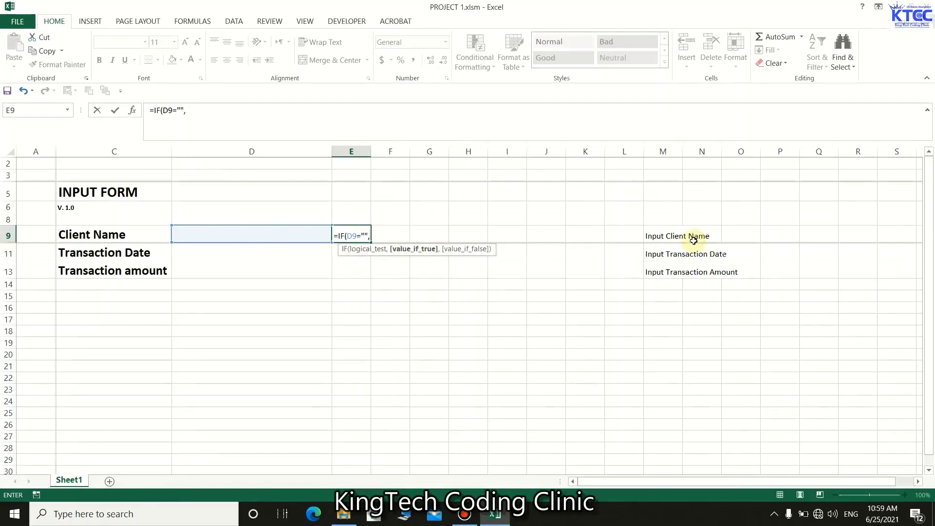
pyautogui.click(656, 234)
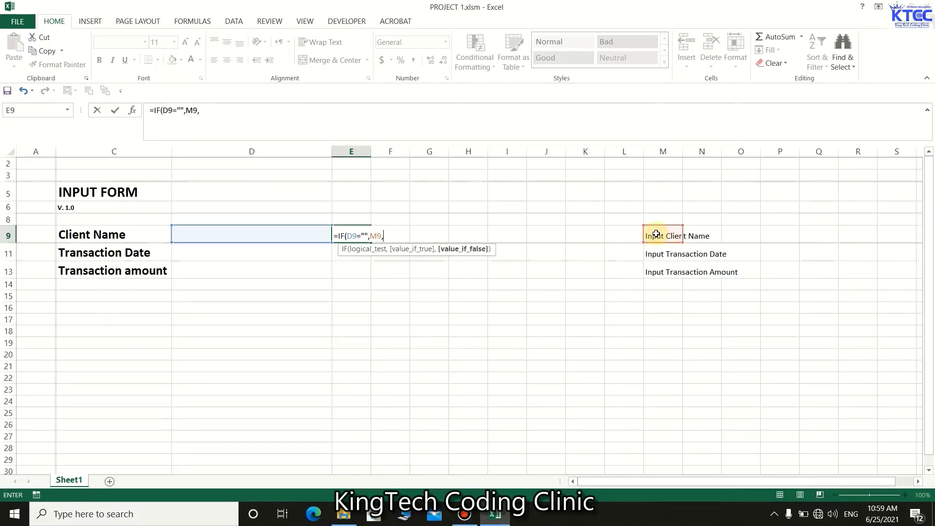
pyautogui.write('""')
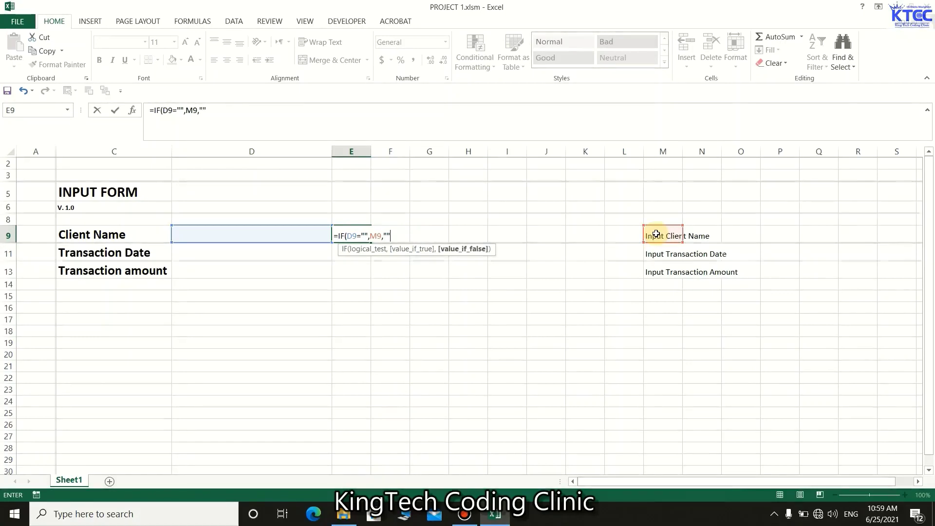
pyautogui.write(')')
pyautogui.press('Return')
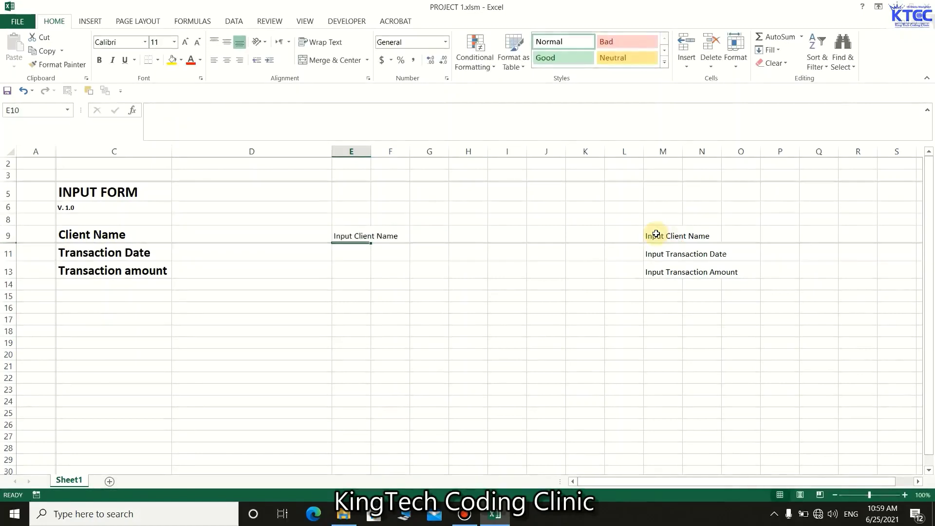
pyautogui.click(359, 237)
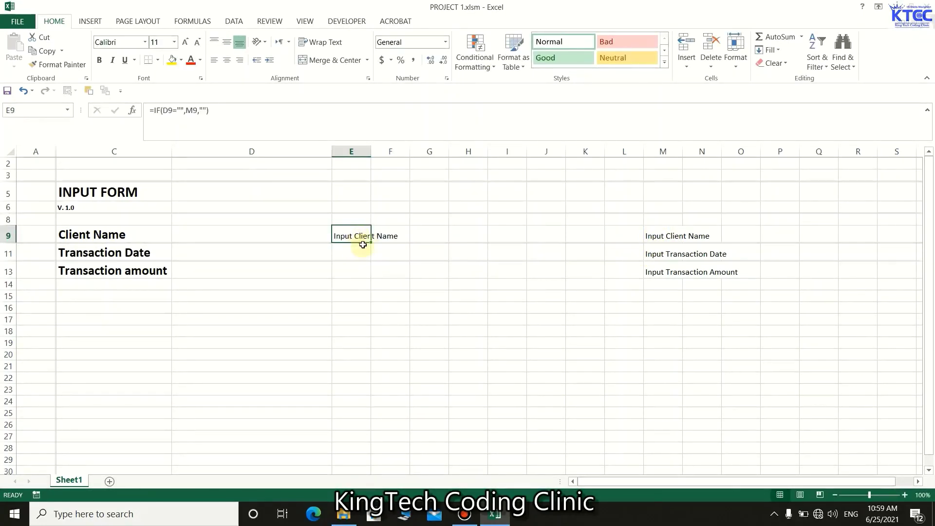
# Copy the E9 prompt formula into E11 and E13.
pyautogui.hotkey('ctrl', 'c')
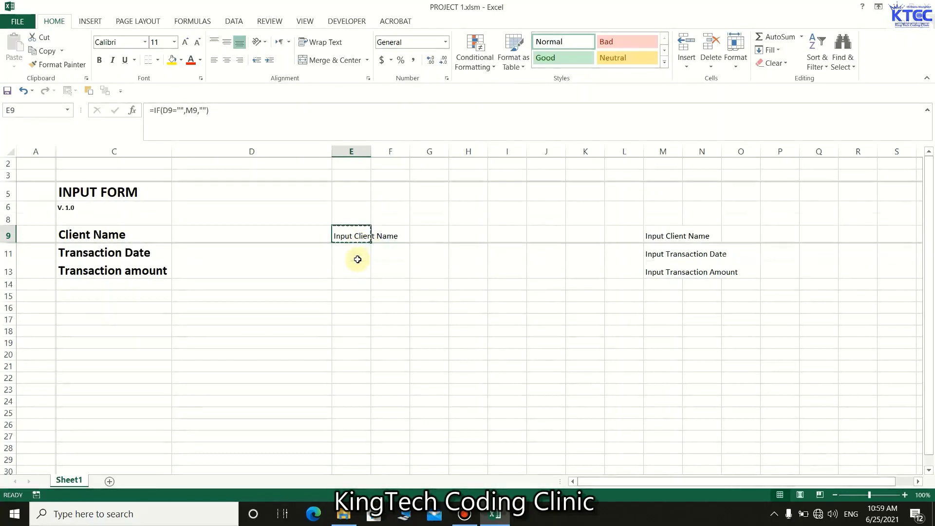
pyautogui.click(358, 257)
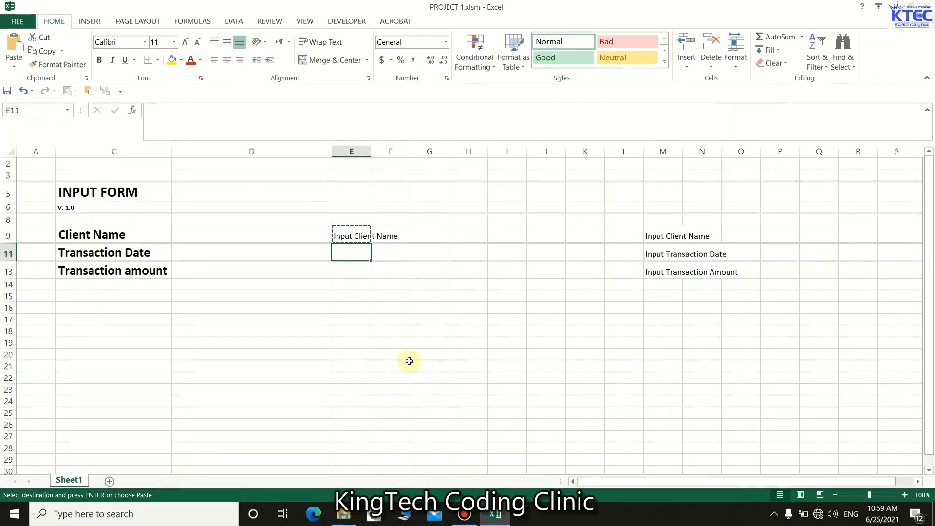
pyautogui.hotkey('ctrl', 'v')
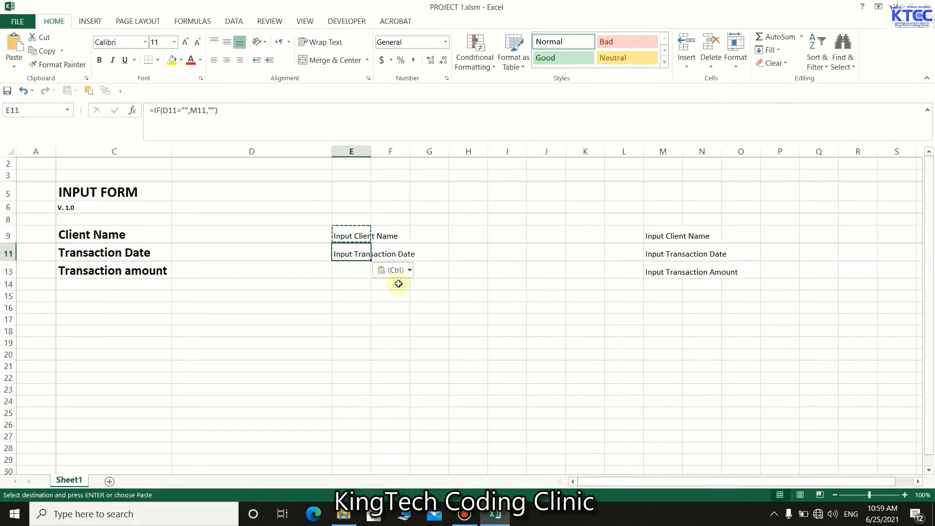
pyautogui.click(356, 268)
pyautogui.hotkey('ctrl', 'v')
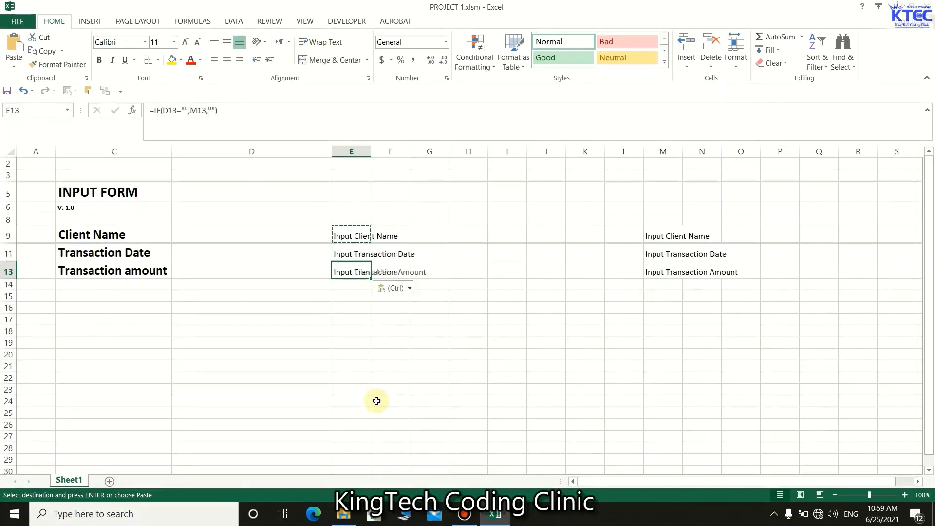
pyautogui.click(537, 387)
pyautogui.press('Escape')
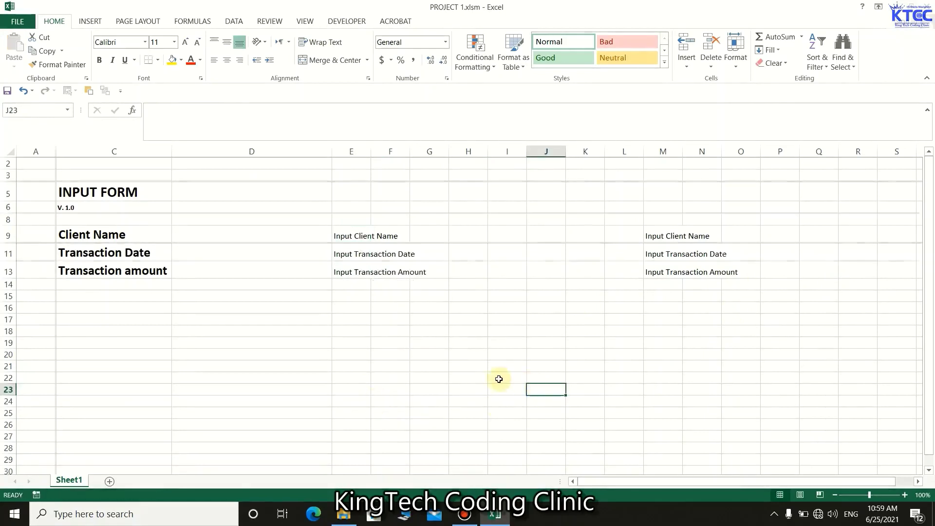
pyautogui.click(499, 378)
pyautogui.click(377, 345)
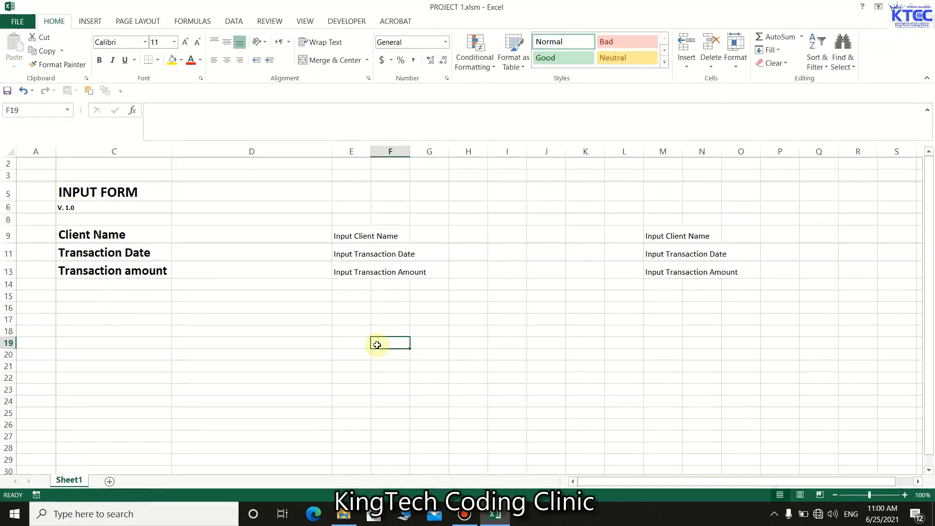
# Right-align the prompt cells E9, E11 and E13.
pyautogui.click(340, 236)
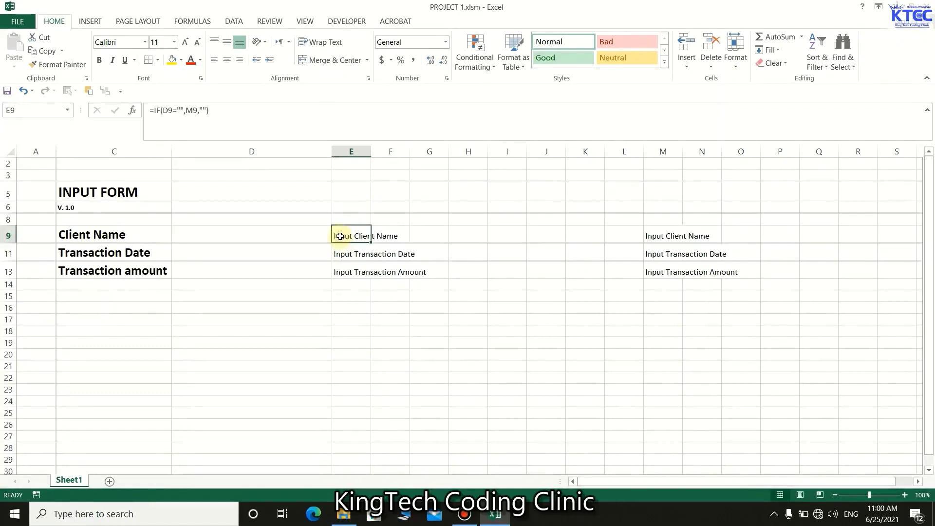
pyautogui.click(242, 60)
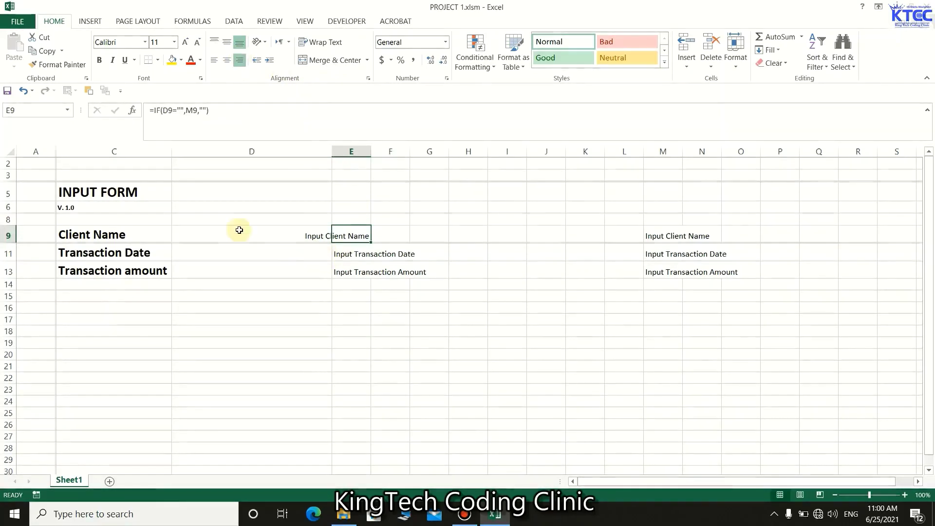
pyautogui.click(341, 256)
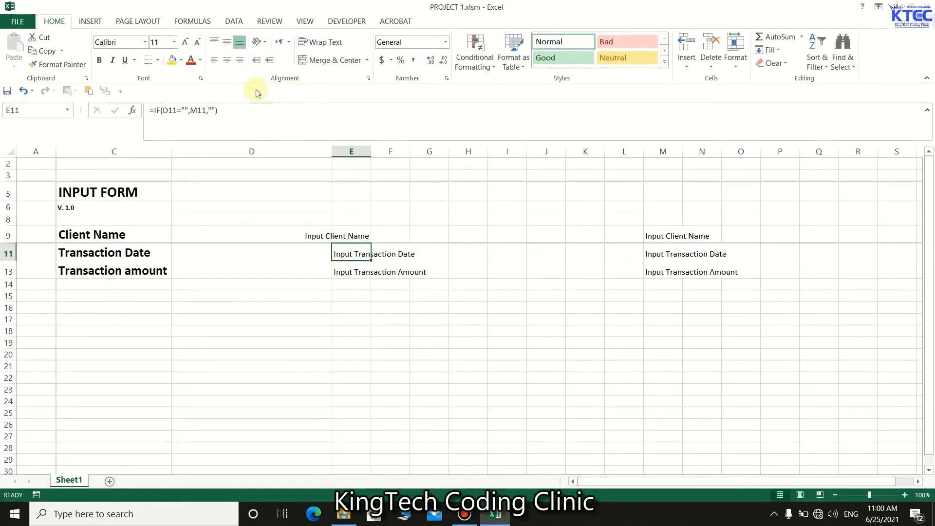
pyautogui.click(241, 61)
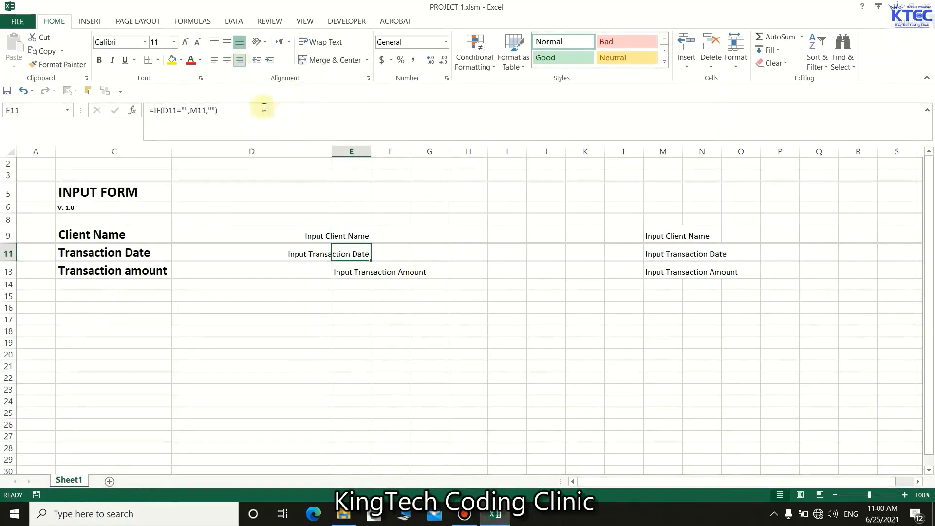
pyautogui.click(341, 272)
pyautogui.click(241, 60)
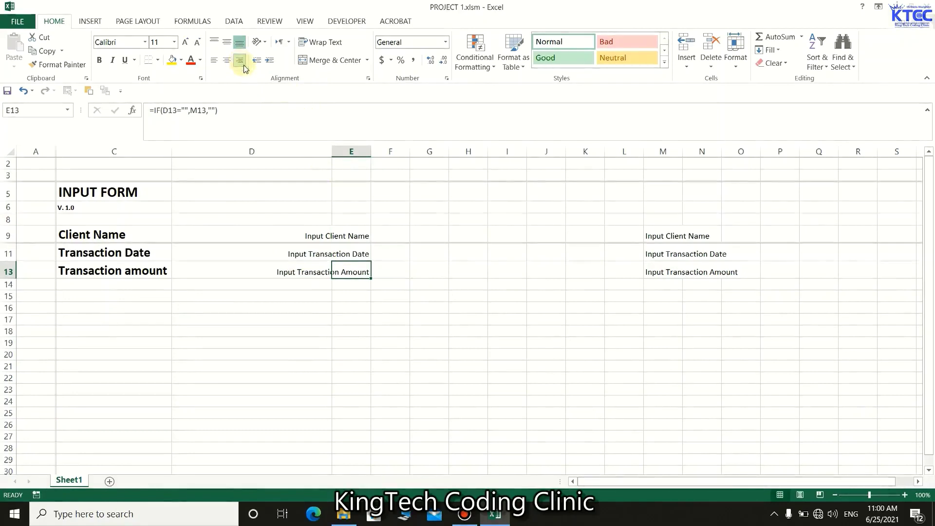
pyautogui.click(387, 307)
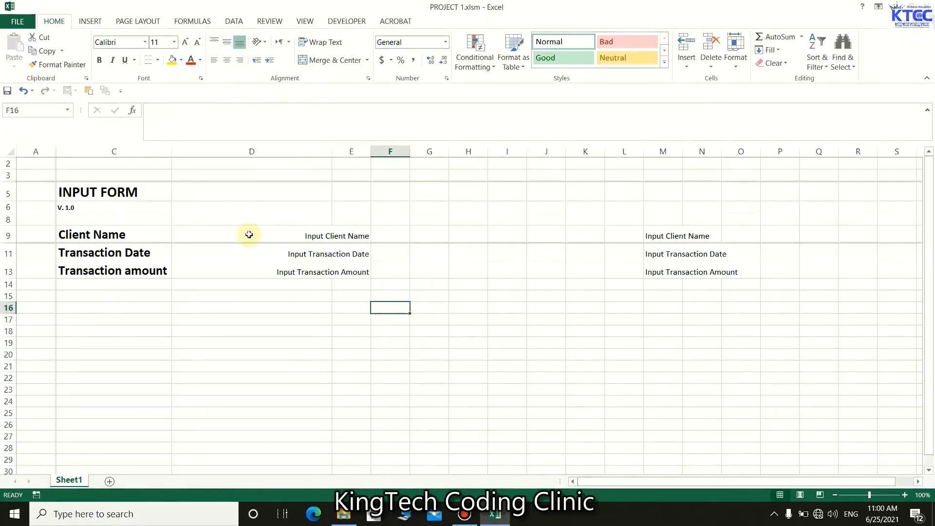
# Add trailing spaces after 'Input Client Name' in M9, editing it several times.
pyautogui.doubleClick(652, 236)
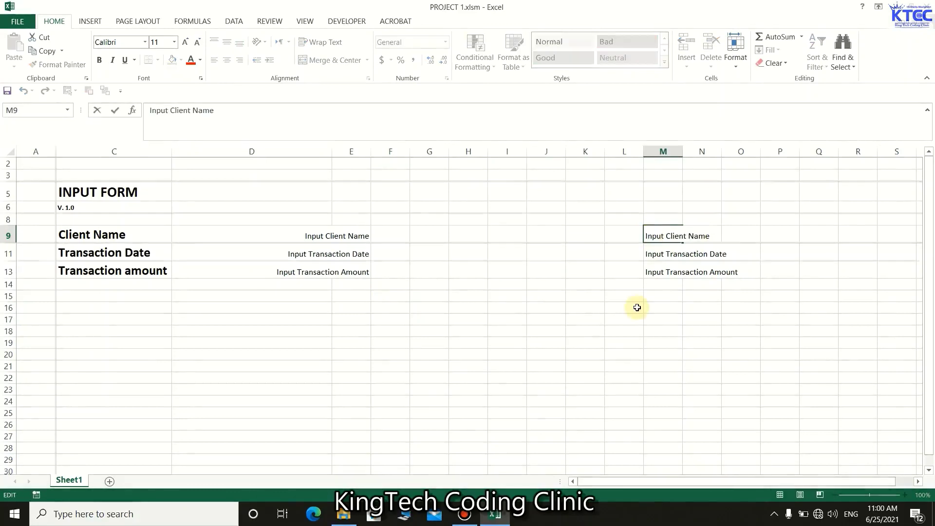
pyautogui.press('Right')
pyautogui.press('Right')
pyautogui.press('Right')
pyautogui.press('Right')
pyautogui.press('Right')
pyautogui.press('Right')
pyautogui.press('Right')
pyautogui.press('Right')
pyautogui.press('Right')
pyautogui.press('Right')
pyautogui.press('Right')
pyautogui.press('Right')
pyautogui.press('Right')
pyautogui.press('Right')
pyautogui.click(694, 331)
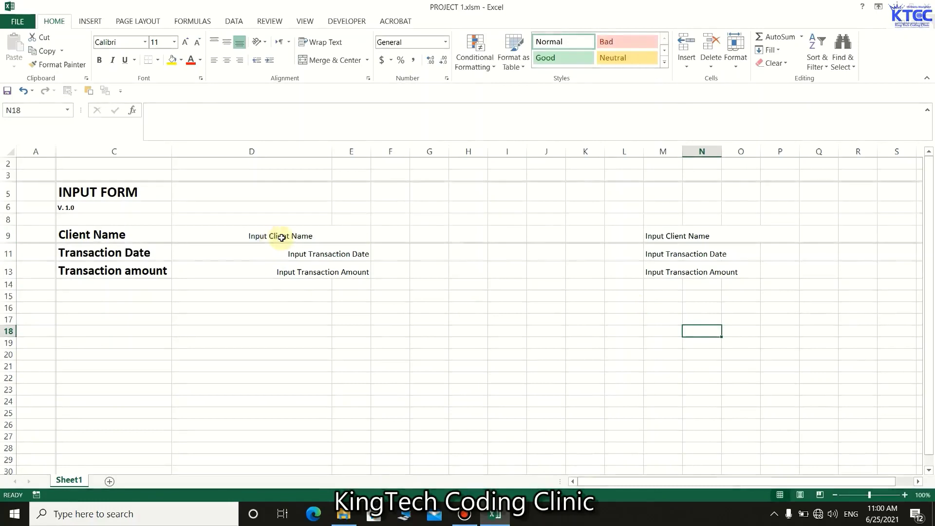
pyautogui.click(657, 236)
pyautogui.doubleClick(657, 236)
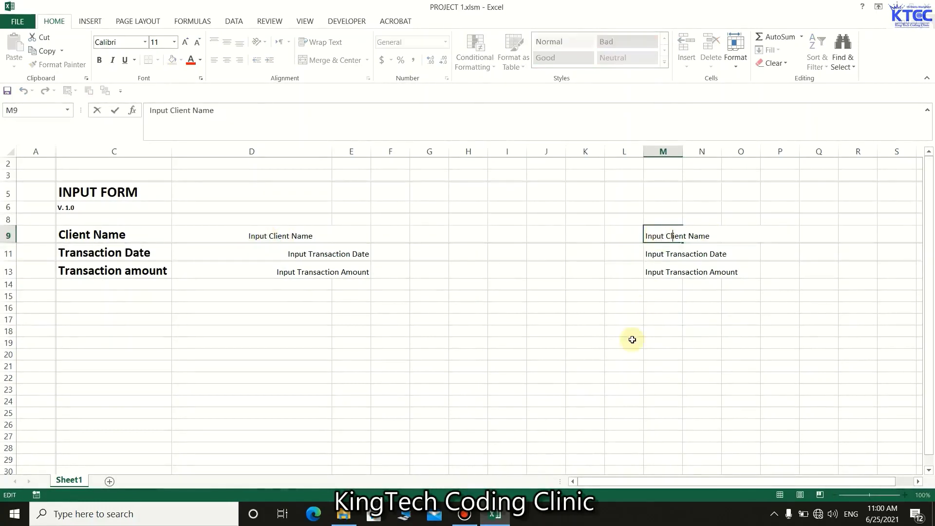
pyautogui.press('End')
pyautogui.click(632, 340)
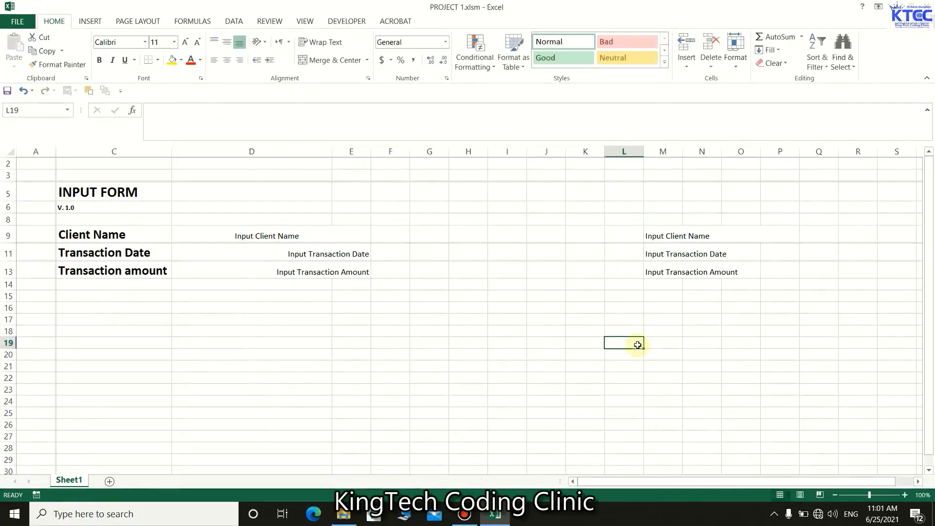
pyautogui.doubleClick(649, 236)
pyautogui.press('Right')
pyautogui.press('Right')
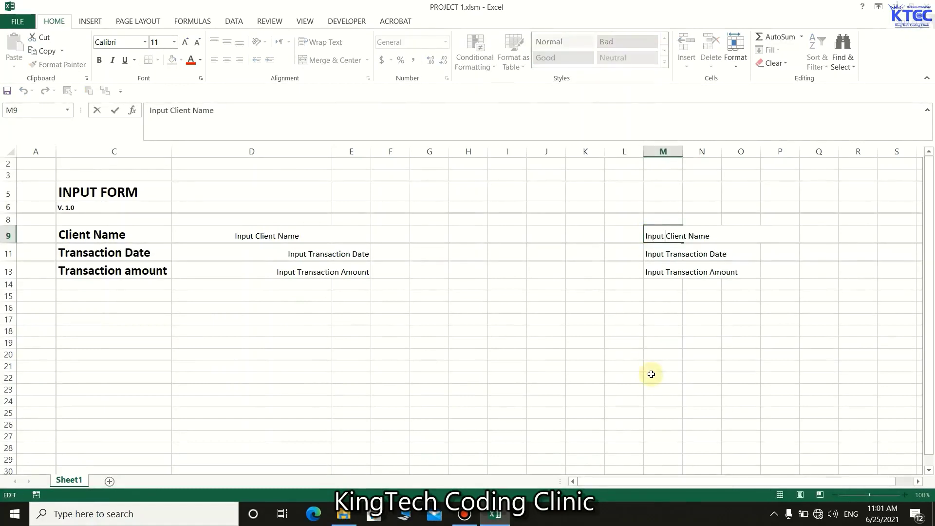
pyautogui.press('Right')
pyautogui.press('Right')
pyautogui.press('Right')
pyautogui.press('Right')
pyautogui.press('Right')
pyautogui.press('Right')
pyautogui.press('Right')
# Pad 'Input Transaction Date' in M11 with trailing spaces to shift D11's prompt toward centre.
pyautogui.click(651, 374)
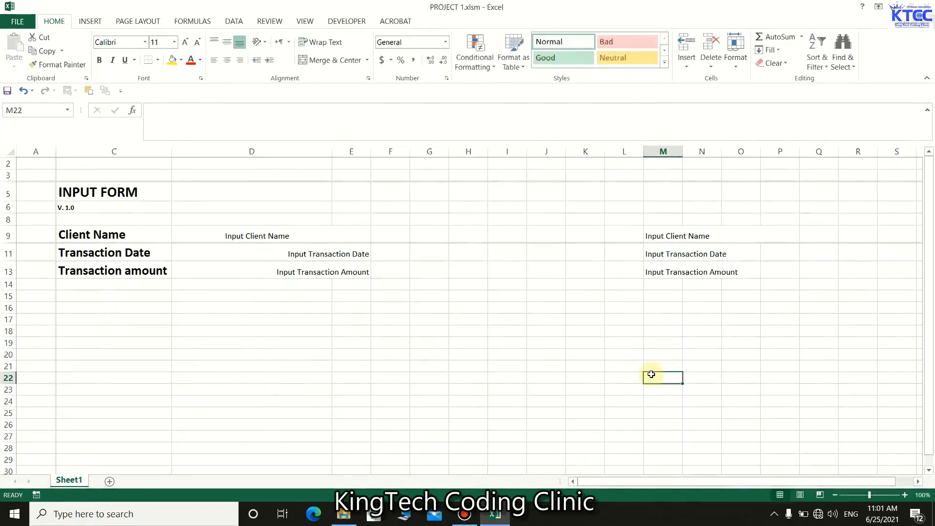
pyautogui.doubleClick(655, 254)
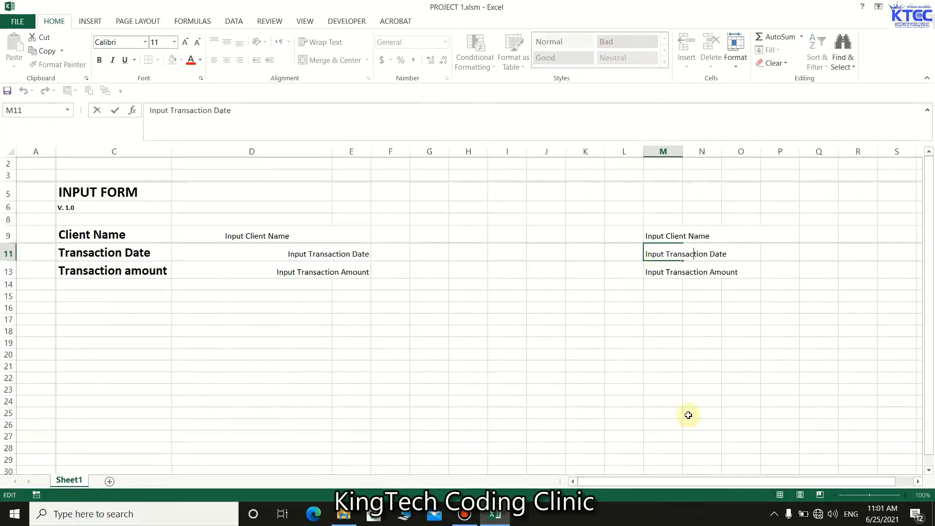
pyautogui.press('Right')
pyautogui.press('Right')
pyautogui.press('Right')
pyautogui.press('Right')
pyautogui.press('Right')
pyautogui.press('Right')
pyautogui.press('Right')
pyautogui.press('Right')
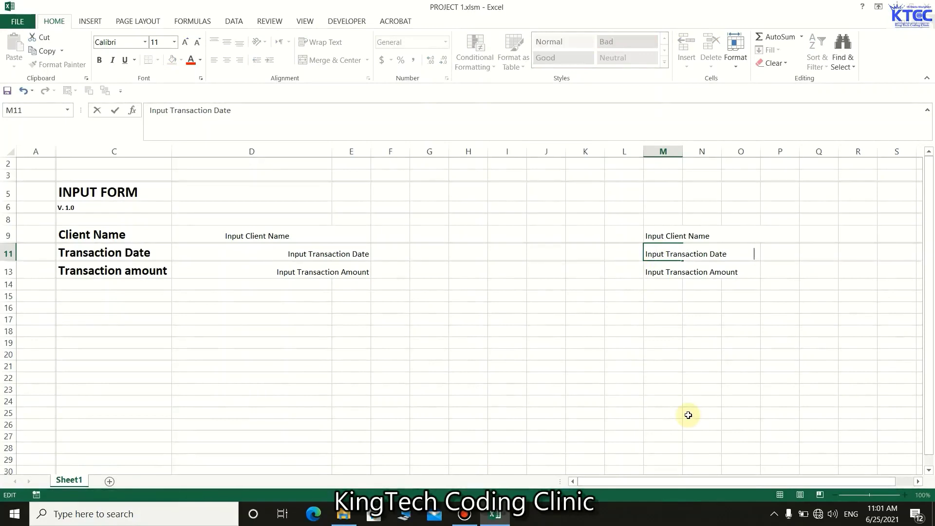
pyautogui.click(745, 378)
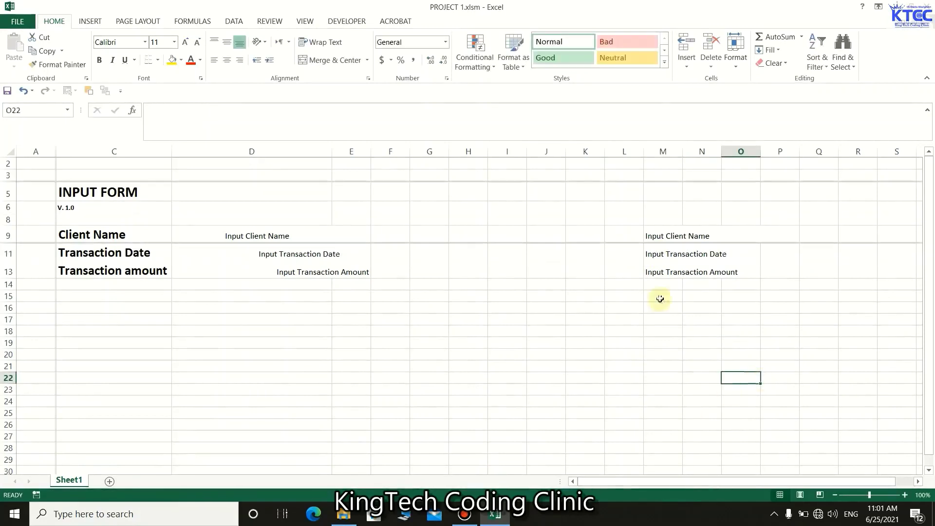
pyautogui.doubleClick(656, 254)
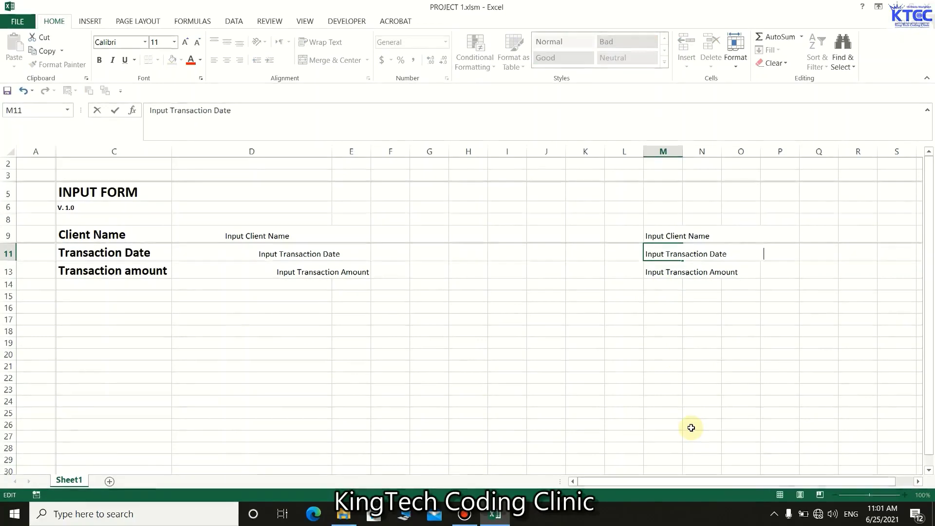
pyautogui.click(692, 428)
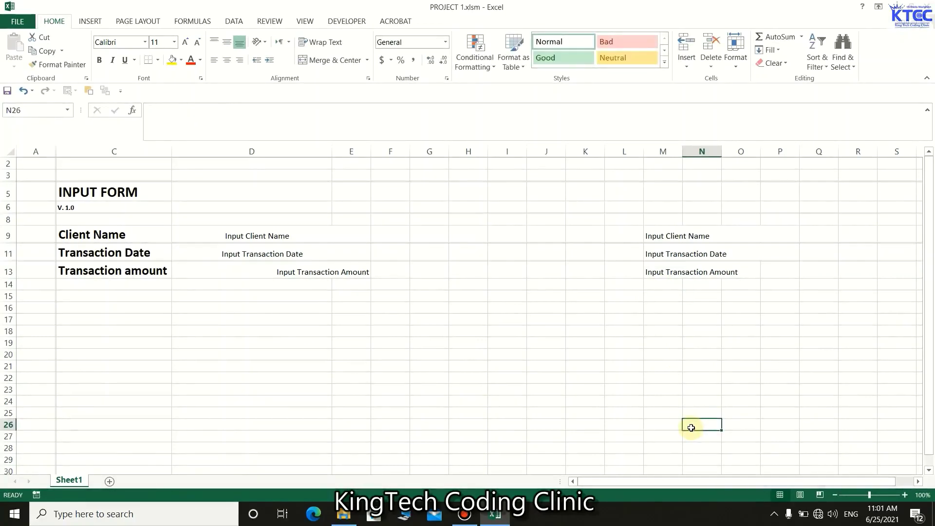
pyautogui.doubleClick(653, 251)
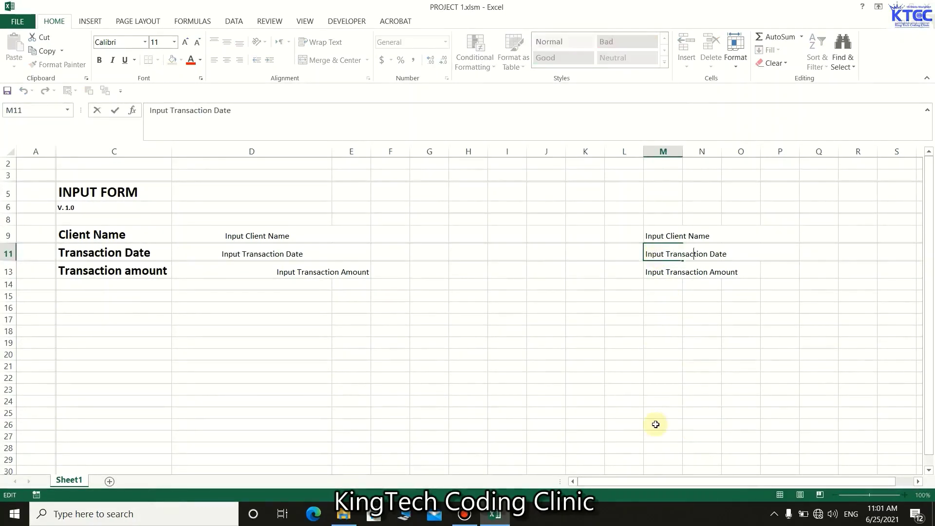
pyautogui.press('Right')
pyautogui.press('Right')
pyautogui.press('Right')
pyautogui.press('Right')
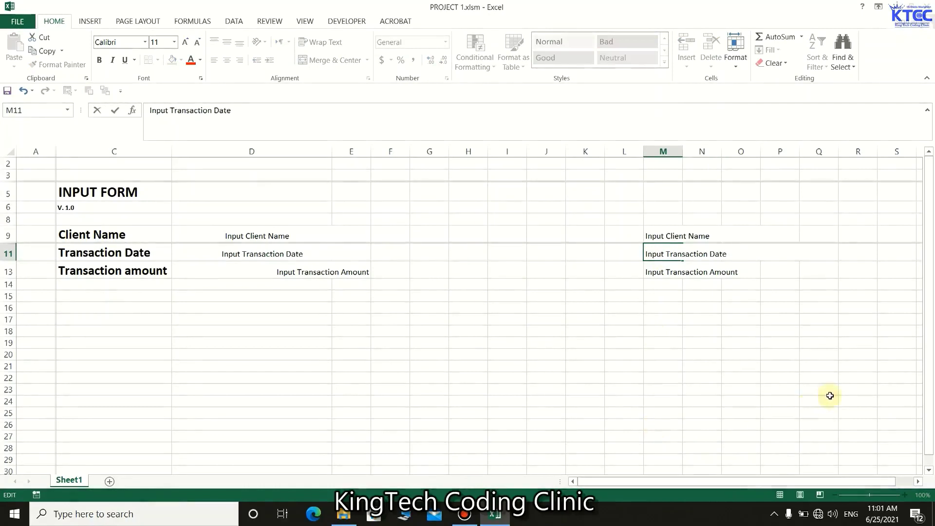
# Add trailing spaces after 'Input Transaction Amount' in M13 until D13's prompt aligns with the others.
pyautogui.click(735, 379)
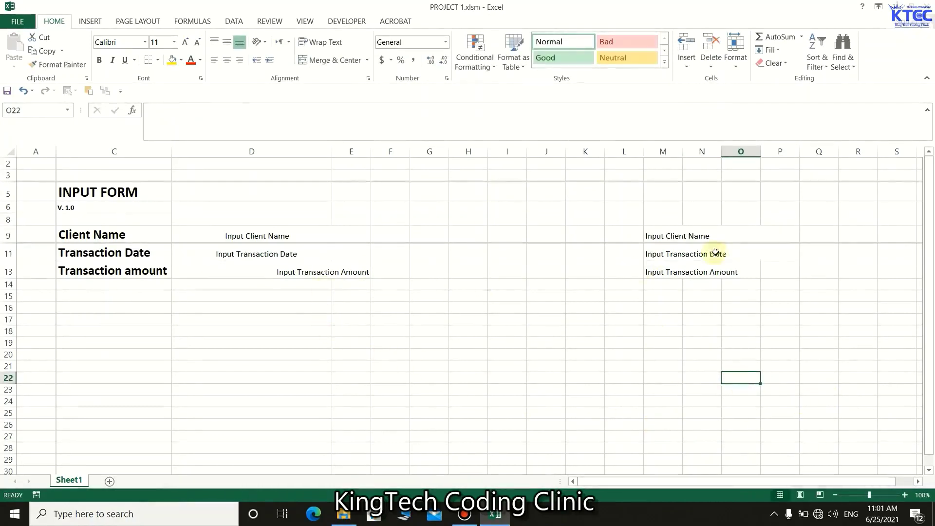
pyautogui.click(656, 275)
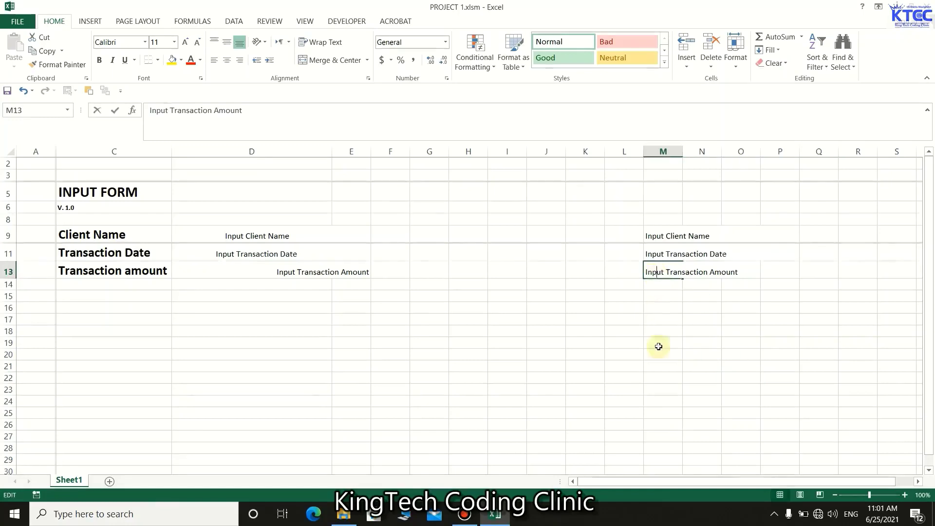
pyautogui.press('F2')
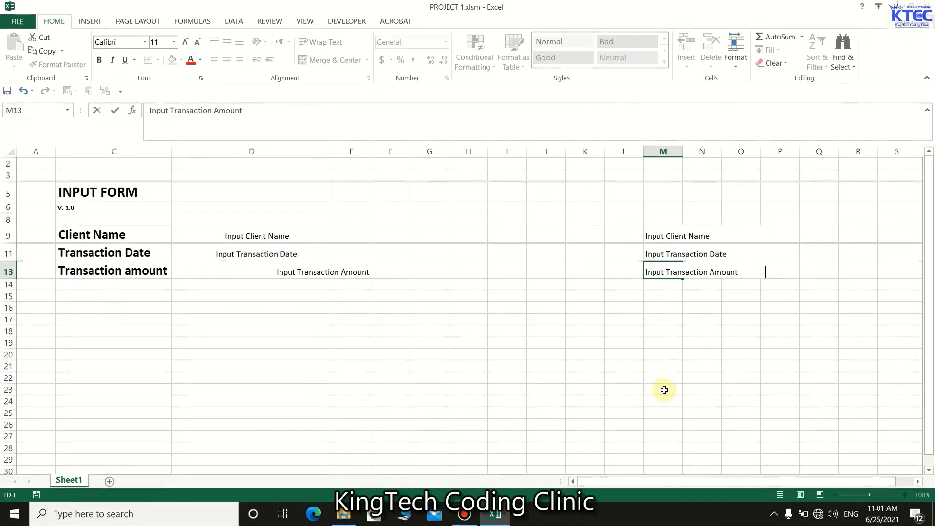
pyautogui.click(671, 410)
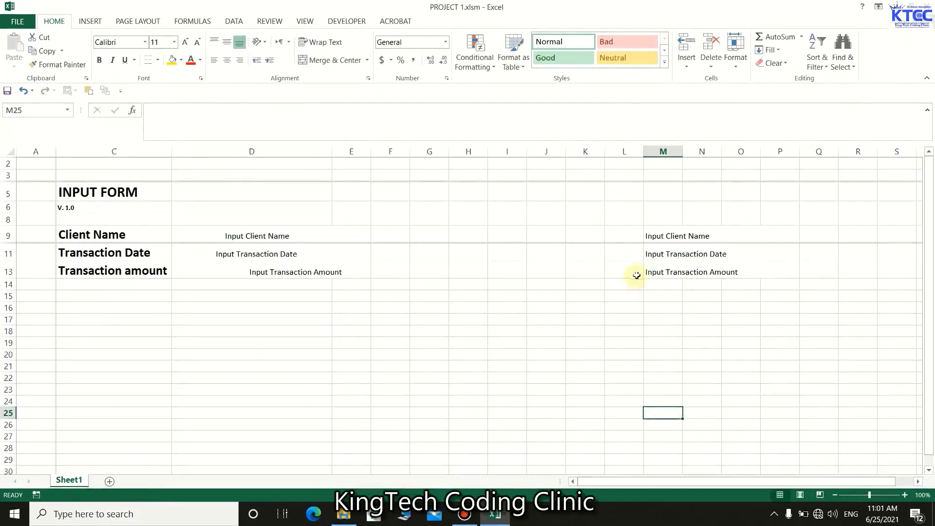
pyautogui.doubleClick(663, 272)
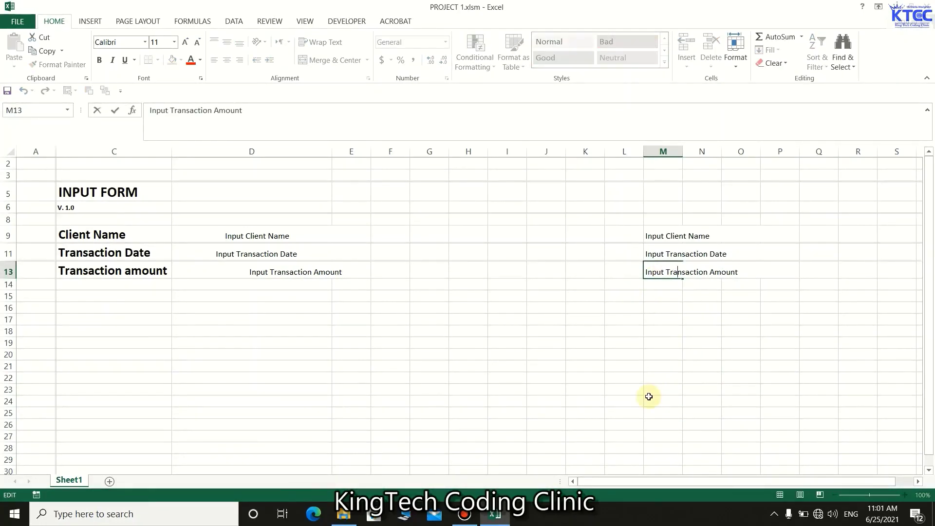
pyautogui.press('Right')
pyautogui.press('Right')
pyautogui.press('Right')
pyautogui.press('Right')
pyautogui.press('Right')
pyautogui.press('Right')
pyautogui.press('Right')
pyautogui.press('Right')
pyautogui.press('Right')
pyautogui.press('Right')
pyautogui.press('Right')
pyautogui.press('Right')
pyautogui.press('Right')
pyautogui.press('Right')
pyautogui.press('Right')
pyautogui.press('Right')
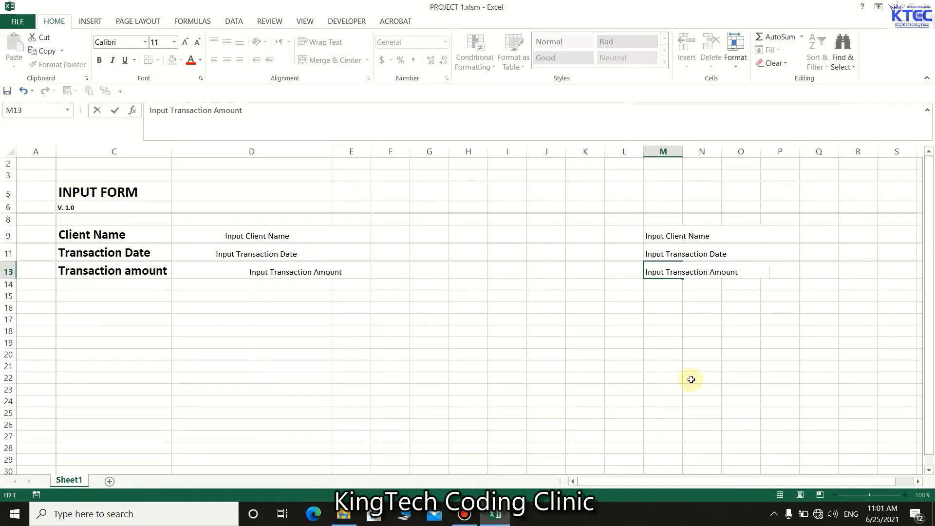
pyautogui.press('Escape')
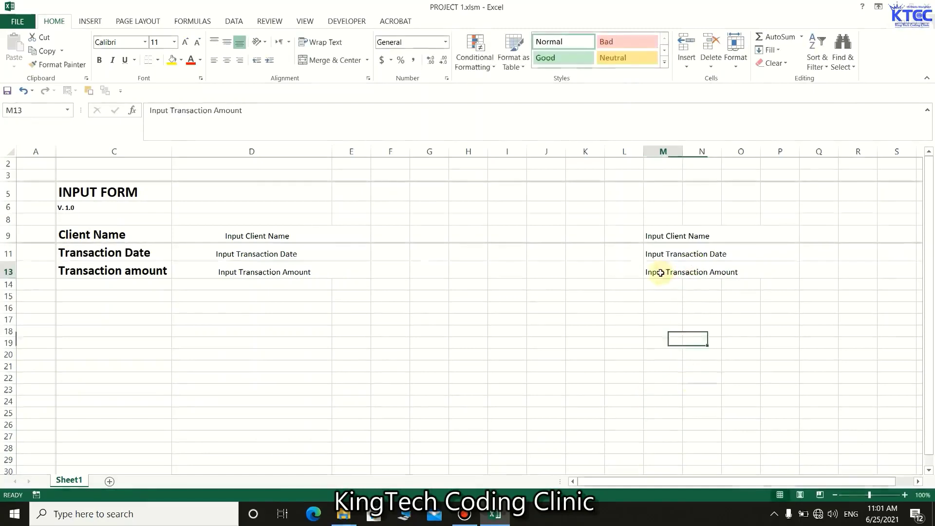
pyautogui.doubleClick(661, 272)
pyautogui.press('Right')
pyautogui.press('Right')
pyautogui.press('Right')
pyautogui.press('Right')
pyautogui.press('Right')
pyautogui.press('Right')
pyautogui.press('Right')
pyautogui.press('Right')
pyautogui.press('Right')
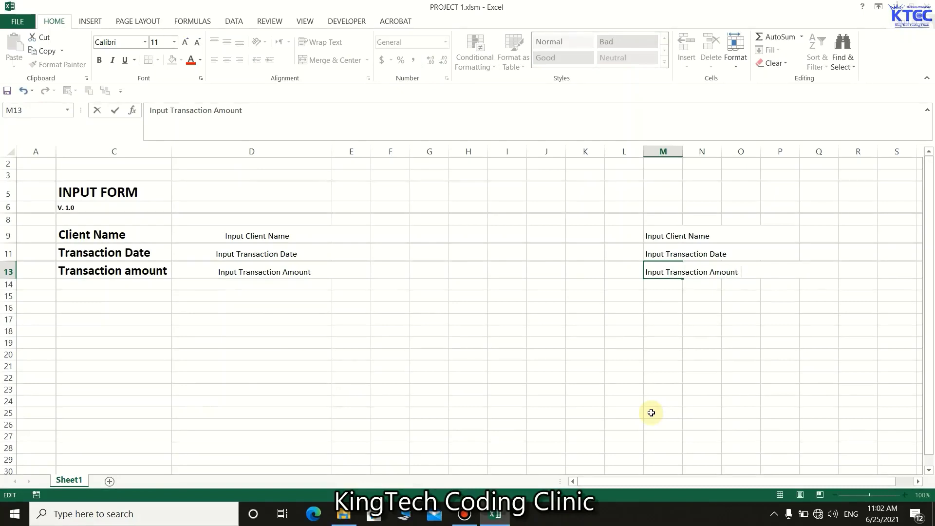
pyautogui.click(651, 412)
# Check the IF prompt formula in E9, then select the Client Name entry cell D9.
pyautogui.click(417, 377)
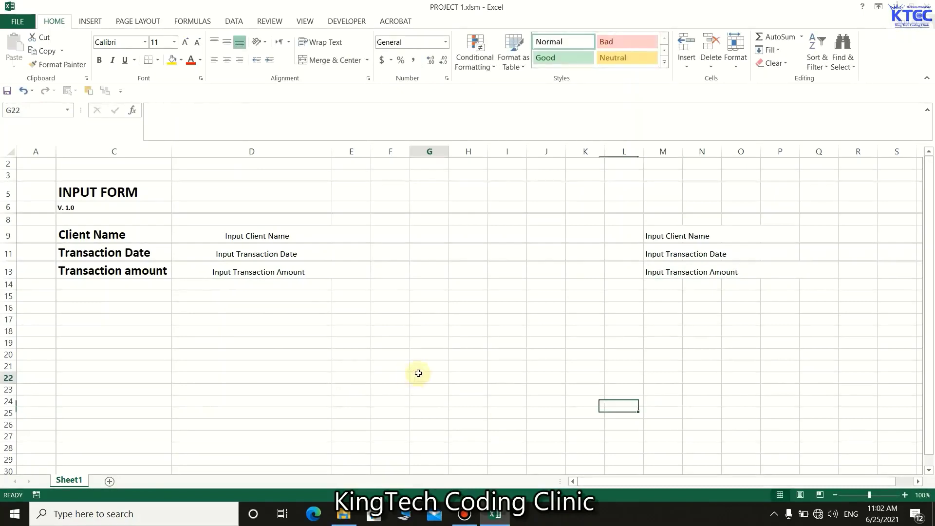
pyautogui.click(343, 233)
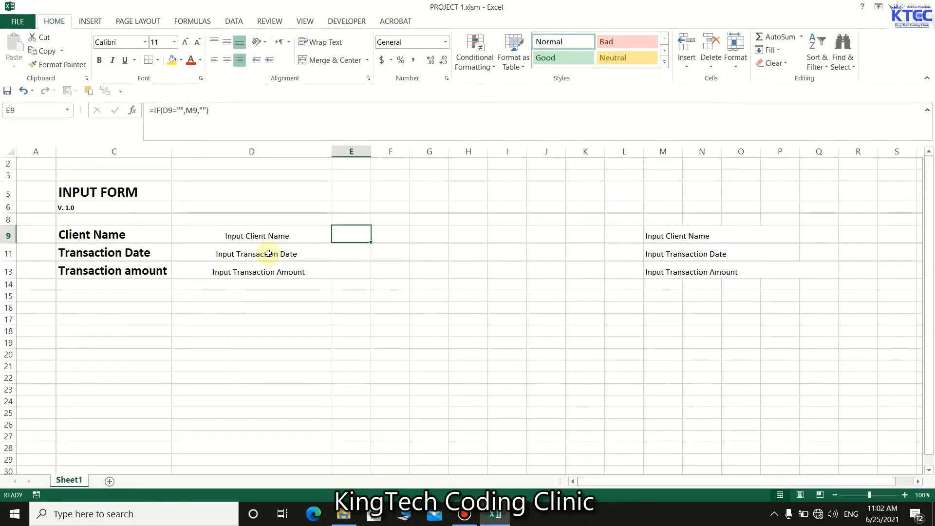
pyautogui.click(222, 237)
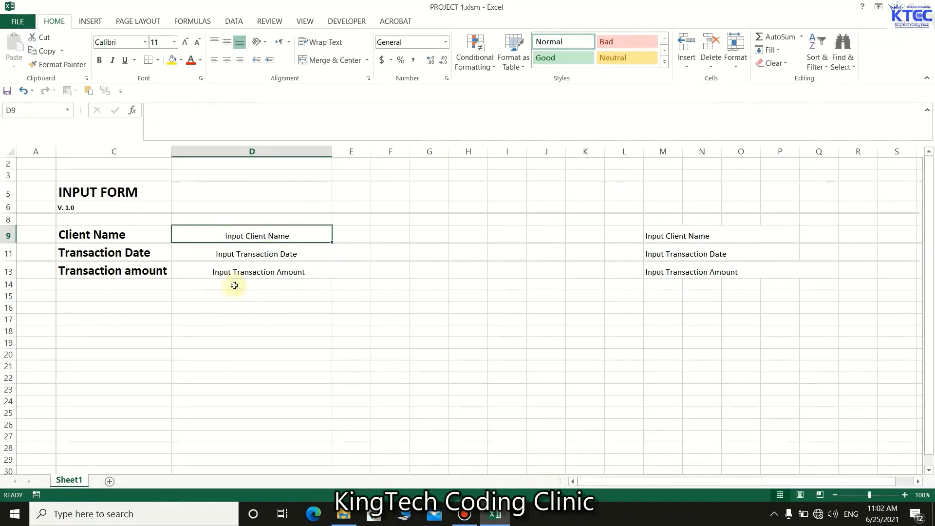
# Enter test text VZSDFVSV in D9, then delete it so the Input Client Name prompt returns.
pyautogui.write('VZSDFVSV')
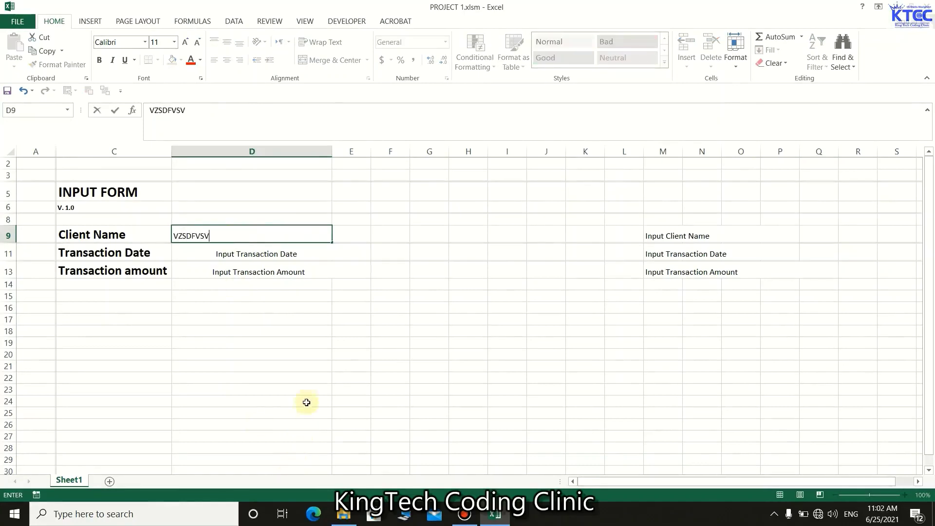
pyautogui.click(307, 389)
pyautogui.click(222, 235)
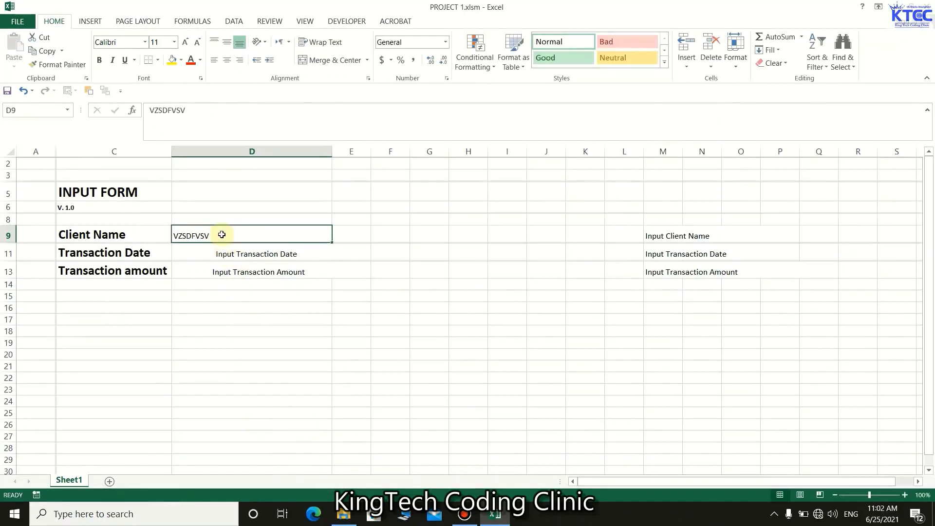
pyautogui.press('Delete')
pyautogui.click(226, 355)
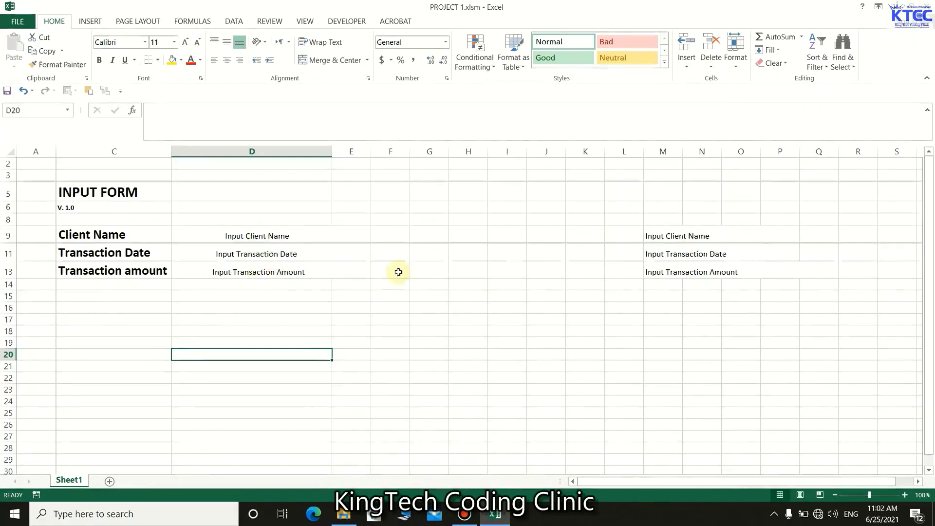
pyautogui.click(354, 238)
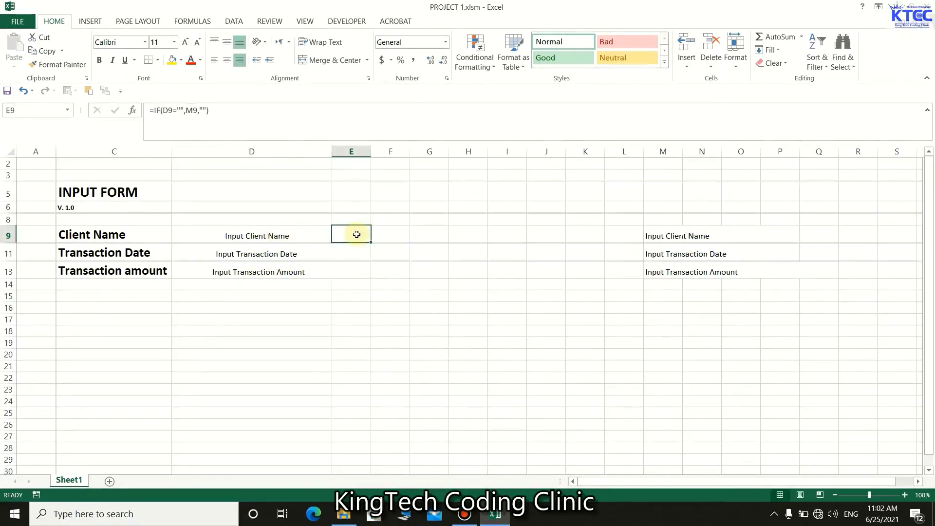
# Color the E9, E11 and E13 prompts light grey and narrow column E to about 2.89.
pyautogui.click(200, 60)
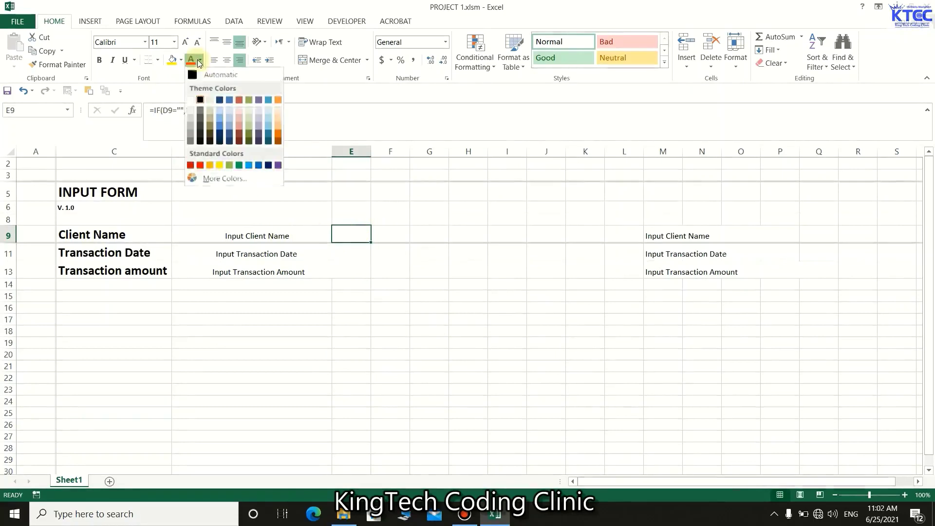
pyautogui.click(191, 118)
pyautogui.click(318, 344)
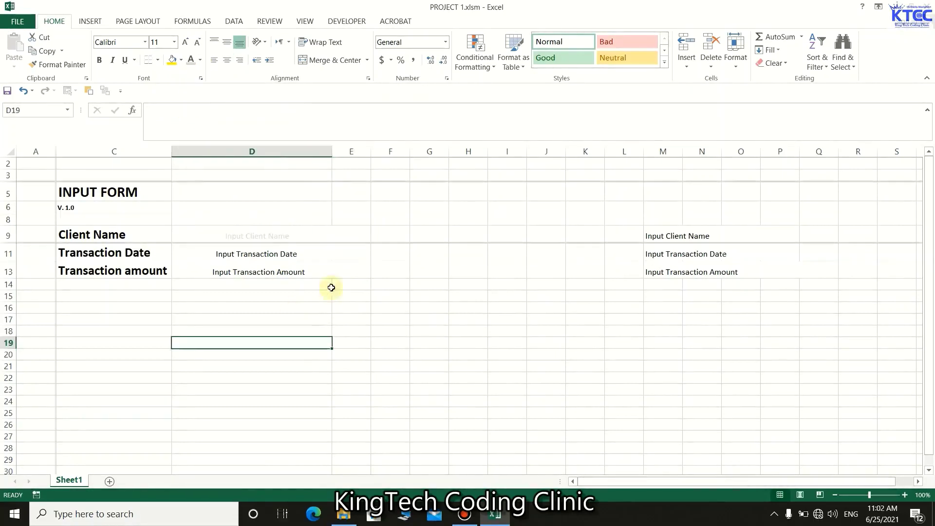
pyautogui.click(350, 254)
pyautogui.click(191, 60)
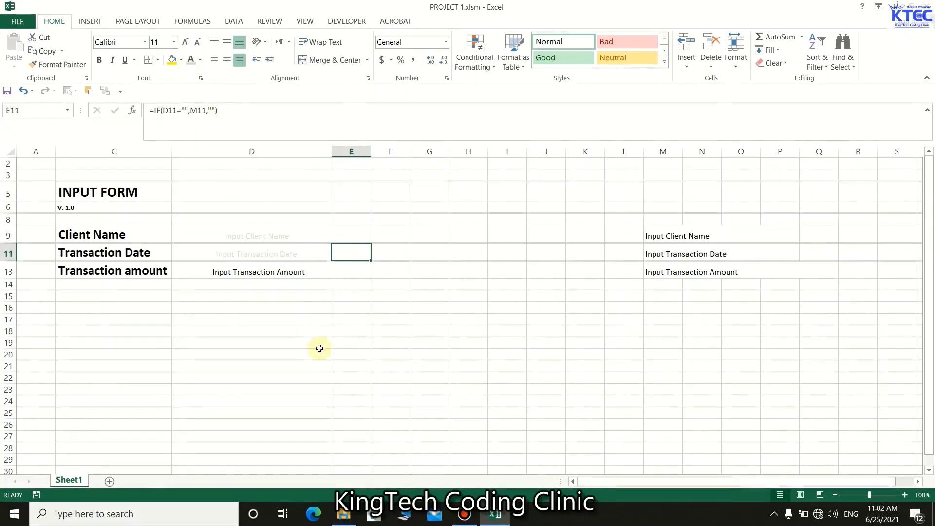
pyautogui.click(320, 348)
pyautogui.click(351, 271)
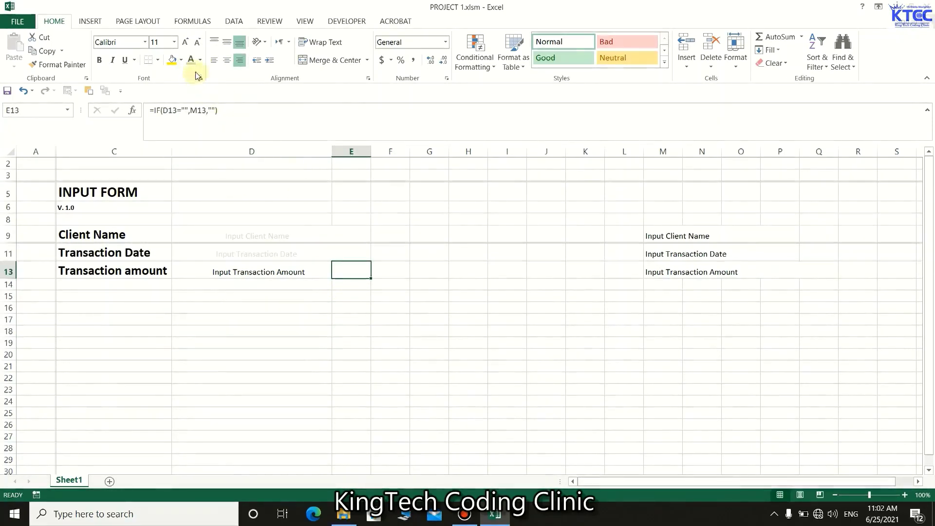
pyautogui.click(191, 60)
pyautogui.click(292, 330)
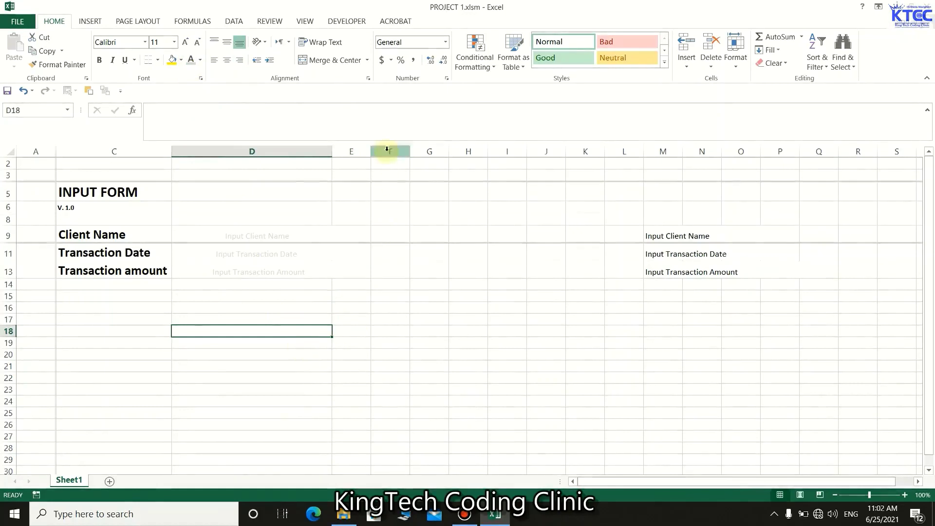
pyautogui.moveTo(372, 149); pyautogui.dragTo(334, 144)
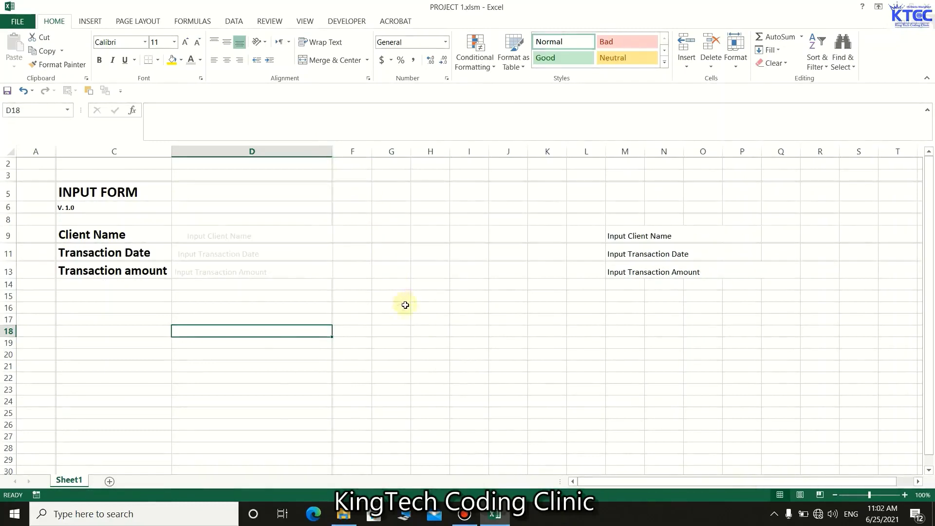
# Inspect the faded prompts showing in entry cells D9, D11 and D13.
pyautogui.click(404, 320)
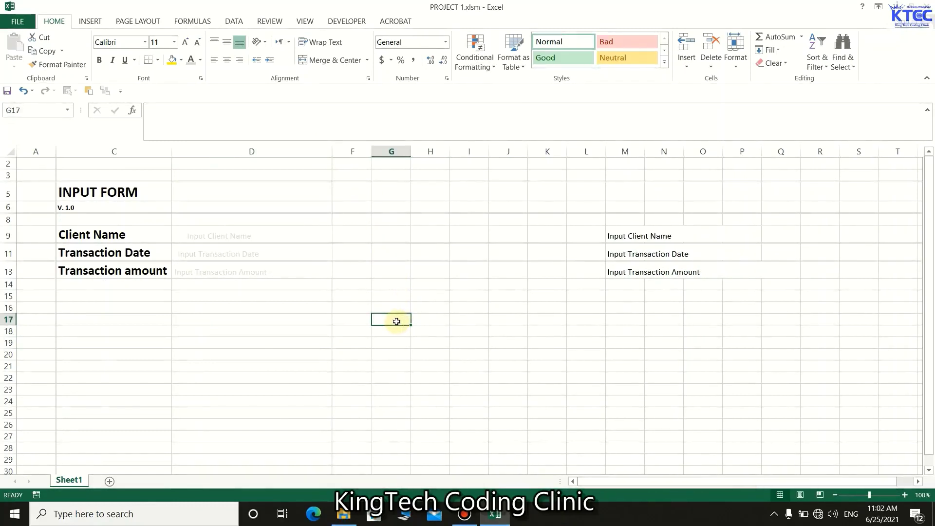
pyautogui.click(244, 234)
pyautogui.click(241, 253)
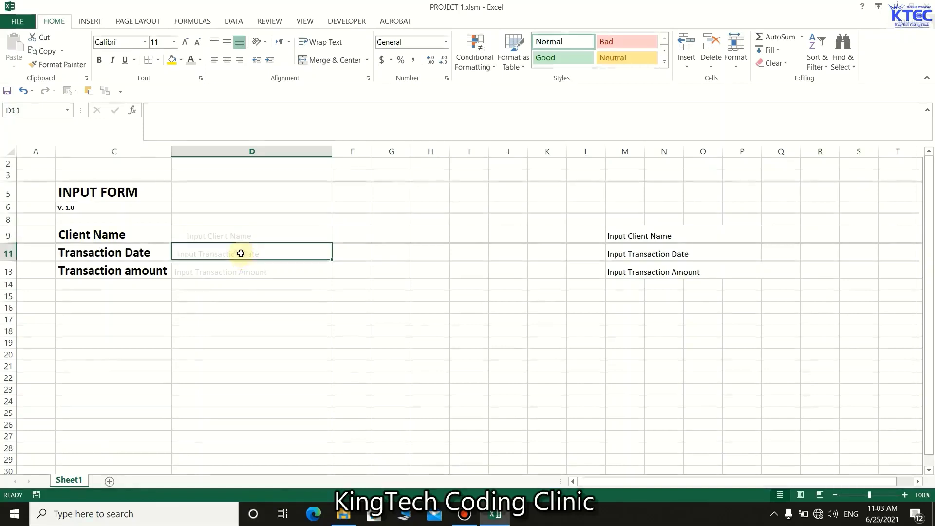
pyautogui.click(240, 271)
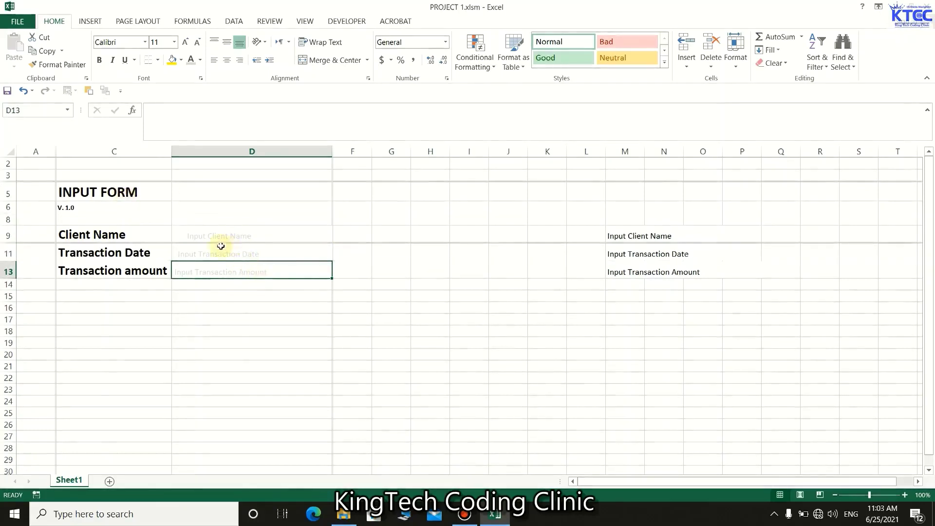
# Trim trailing spaces from 'Input Client Name' in M9.
pyautogui.click(617, 238)
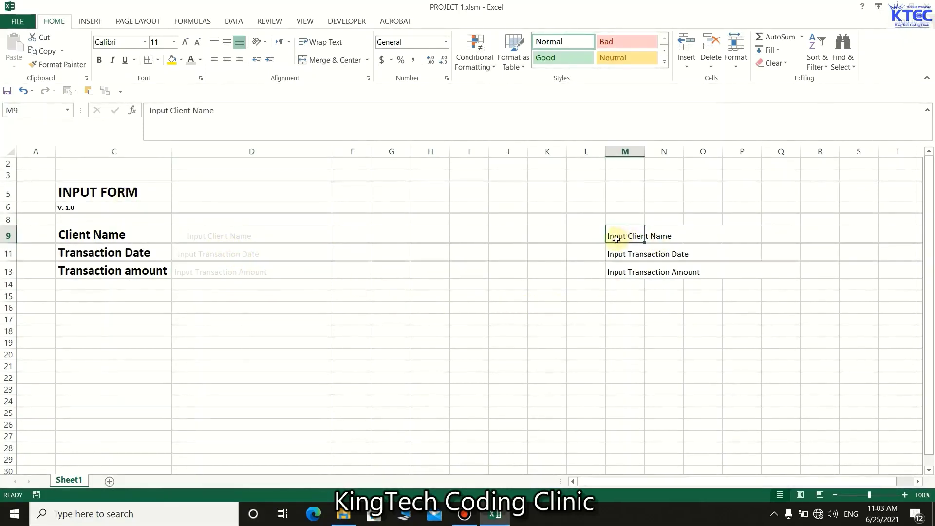
pyautogui.doubleClick(615, 237)
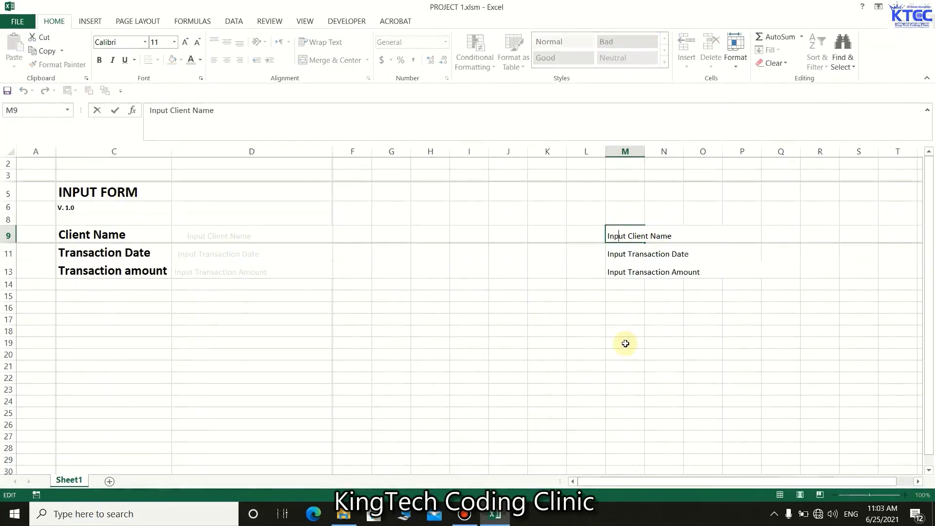
pyautogui.press('Right')
pyautogui.press('Right')
pyautogui.press('Right')
pyautogui.press('Right')
pyautogui.press('Right')
pyautogui.press('Right')
pyautogui.press('Right')
pyautogui.press('Right')
pyautogui.press('Right')
pyautogui.press('Right')
pyautogui.press('Right')
pyautogui.press('Right')
pyautogui.press('Right')
pyautogui.press('Right')
pyautogui.press('Right')
pyautogui.press('Right')
pyautogui.press('Right')
pyautogui.press('Right')
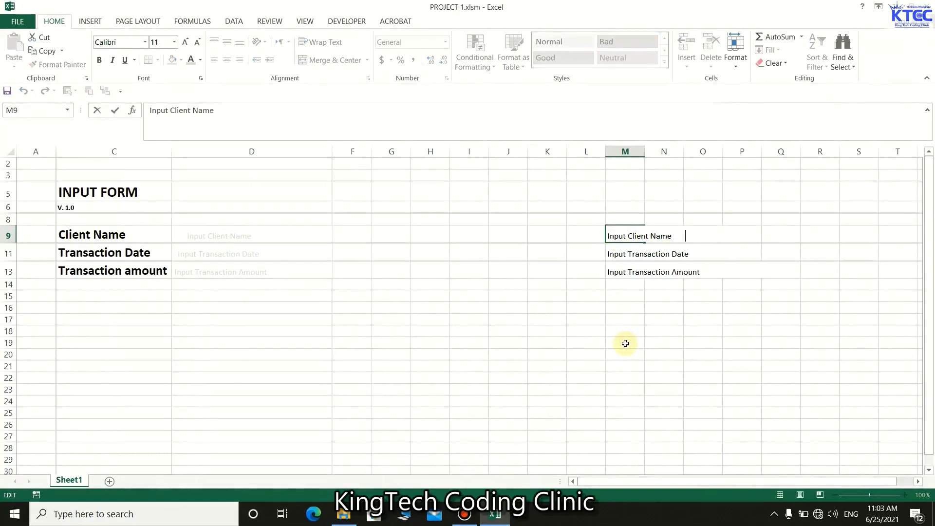
pyautogui.press('BackSpace')
pyautogui.press('BackSpace')
pyautogui.click(575, 344)
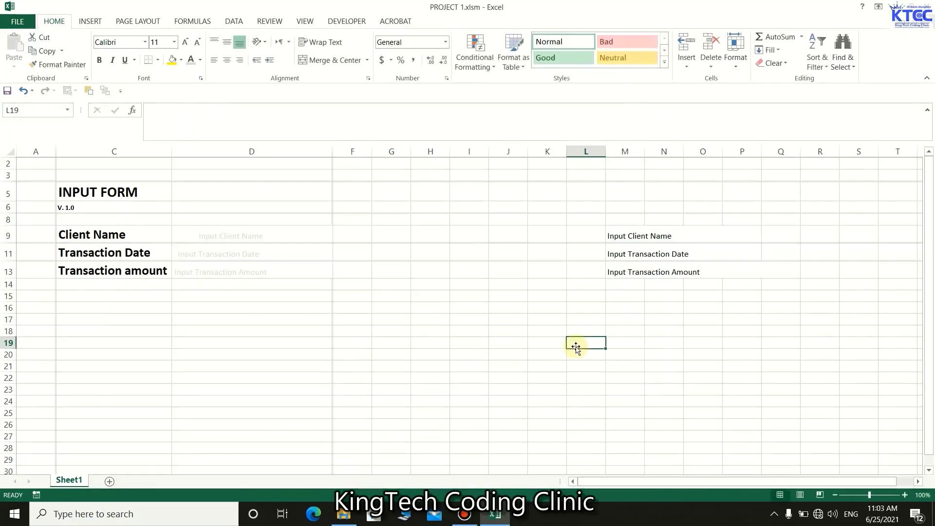
pyautogui.doubleClick(624, 236)
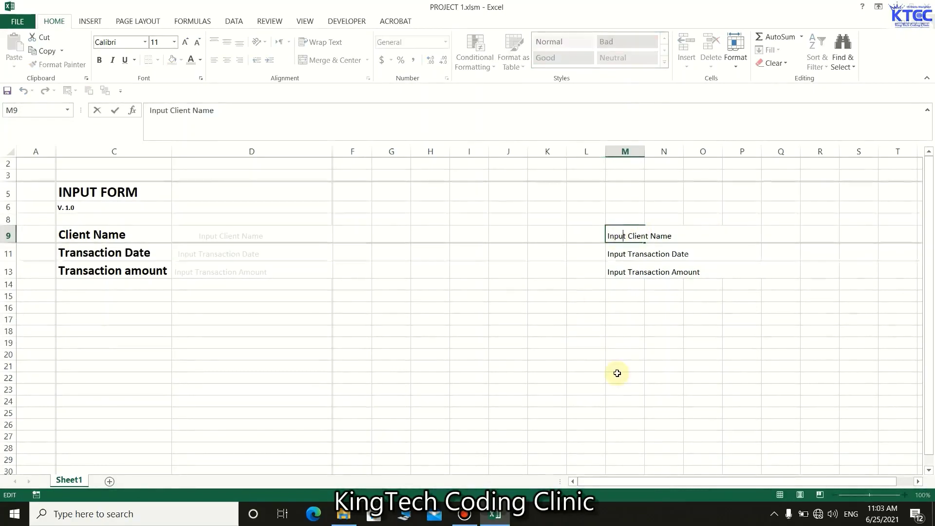
pyautogui.press('Right')
pyautogui.press('Right')
pyautogui.press('Right')
pyautogui.press('Right')
pyautogui.press('Right')
pyautogui.press('Right')
pyautogui.press('Right')
pyautogui.press('Right')
pyautogui.press('Right')
pyautogui.press('Right')
pyautogui.press('Right')
pyautogui.press('Right')
pyautogui.press('Right')
pyautogui.press('Right')
pyautogui.press('Right')
pyautogui.press('Right')
pyautogui.press('Right')
pyautogui.click(617, 374)
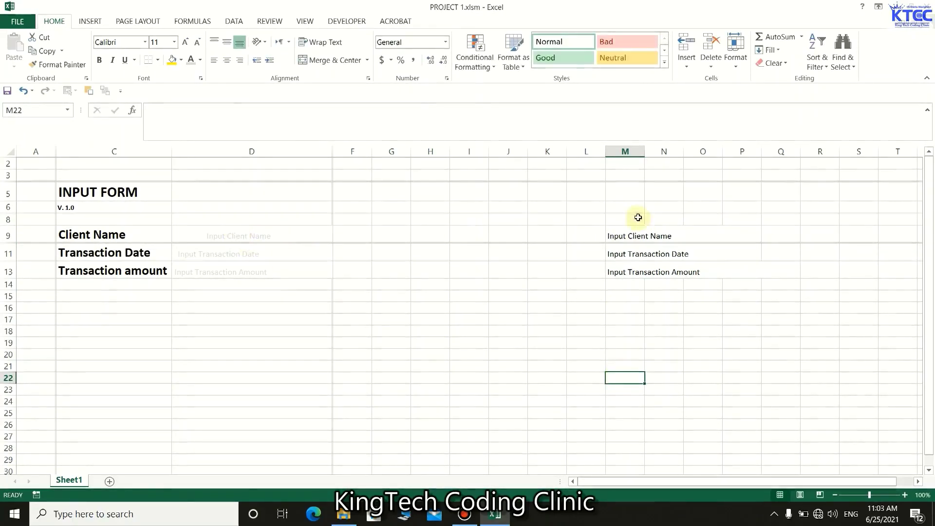
# Reopen M9 and adjust the spaces after 'Input Client Name' at the end of the text.
pyautogui.click(639, 237)
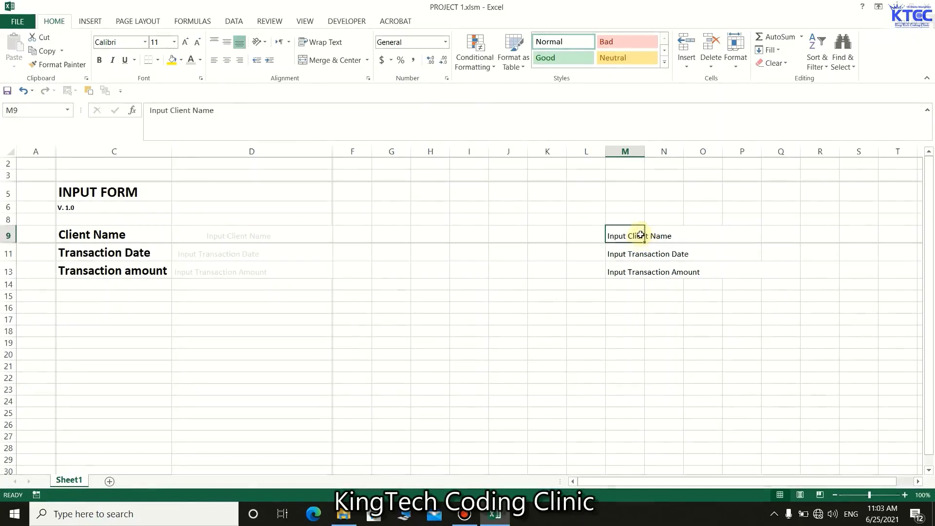
pyautogui.doubleClick(619, 238)
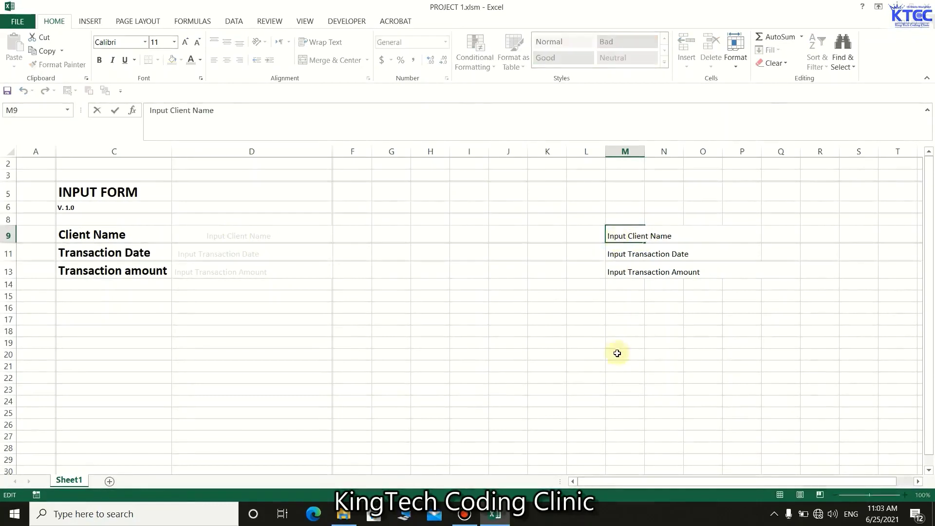
pyautogui.click(624, 389)
pyautogui.click(609, 272)
pyautogui.doubleClick(615, 236)
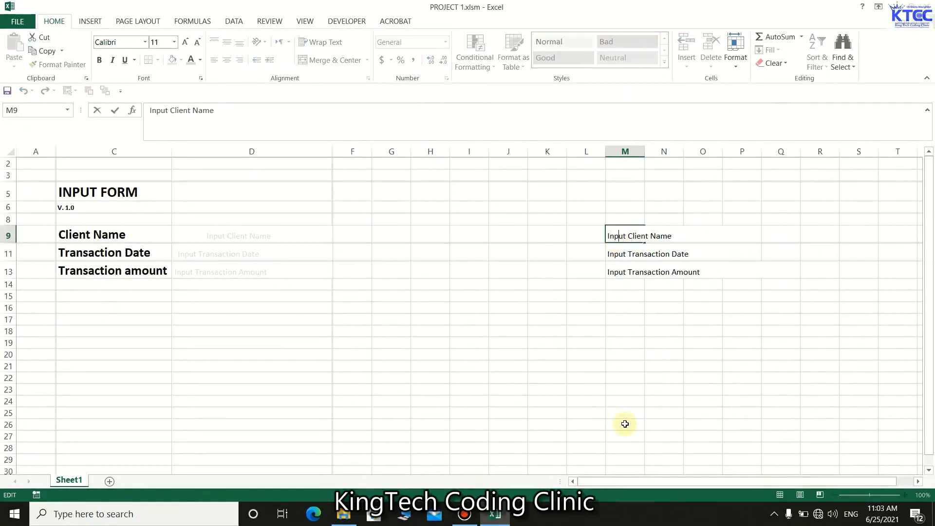
pyautogui.press('End')
# Adjust the trailing spaces after 'Input Transaction Date' in M11 to line up with the Client Name prompt.
pyautogui.click(625, 423)
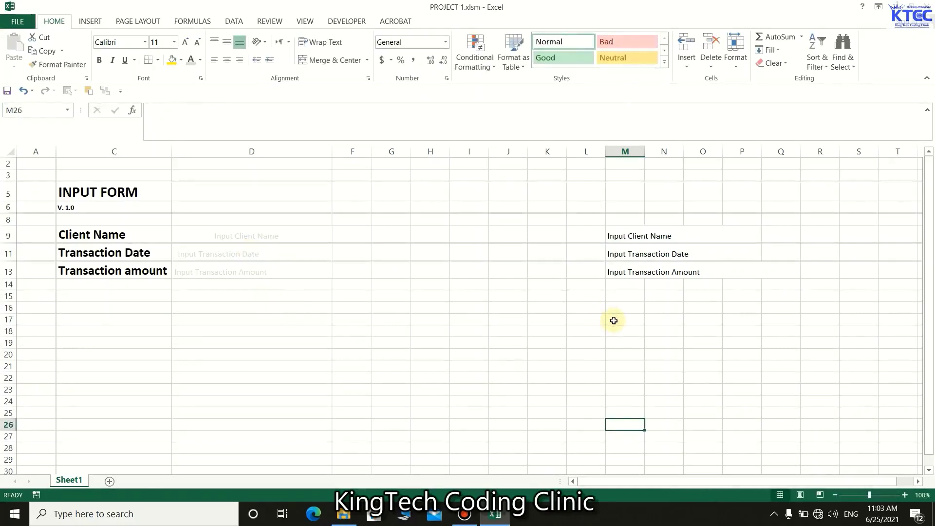
pyautogui.doubleClick(613, 254)
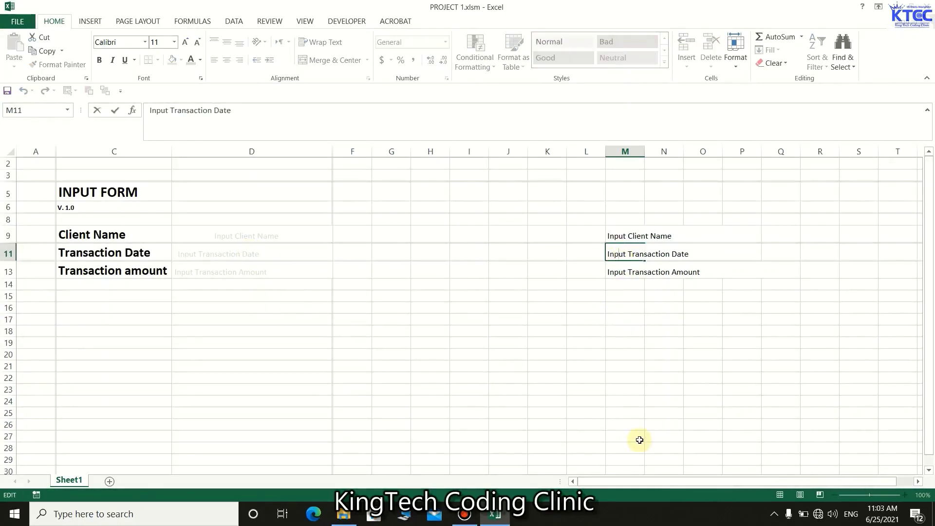
pyautogui.press('Right')
pyautogui.press('Right')
pyautogui.press('Right')
pyautogui.press('Right')
pyautogui.press('Right')
pyautogui.press('Right')
pyautogui.press('Right')
pyautogui.press('Right')
pyautogui.press('Right')
pyautogui.press('Right')
pyautogui.press('Right')
pyautogui.press('Right')
pyautogui.press('Right')
pyautogui.press('Right')
pyautogui.press('Right')
pyautogui.press('Right')
pyautogui.press('Right')
pyautogui.press('Right')
pyautogui.press('Right')
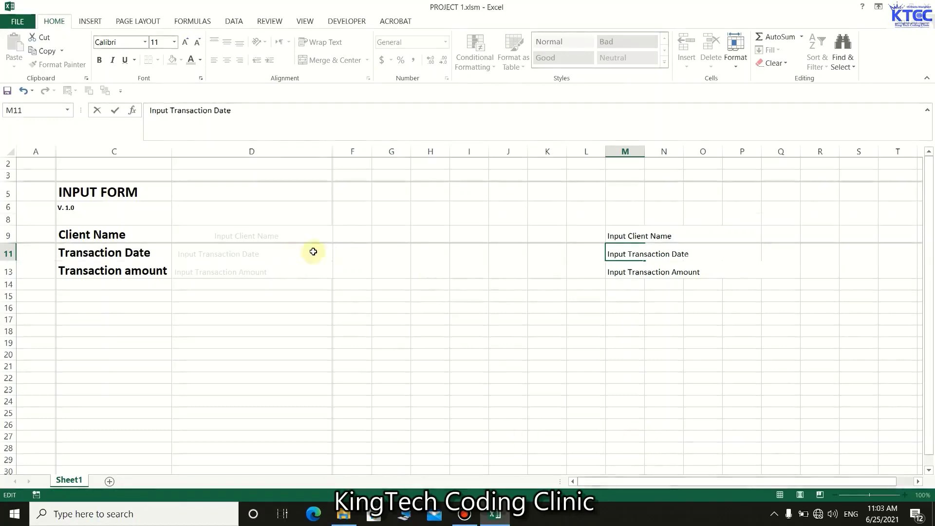
pyautogui.click(632, 357)
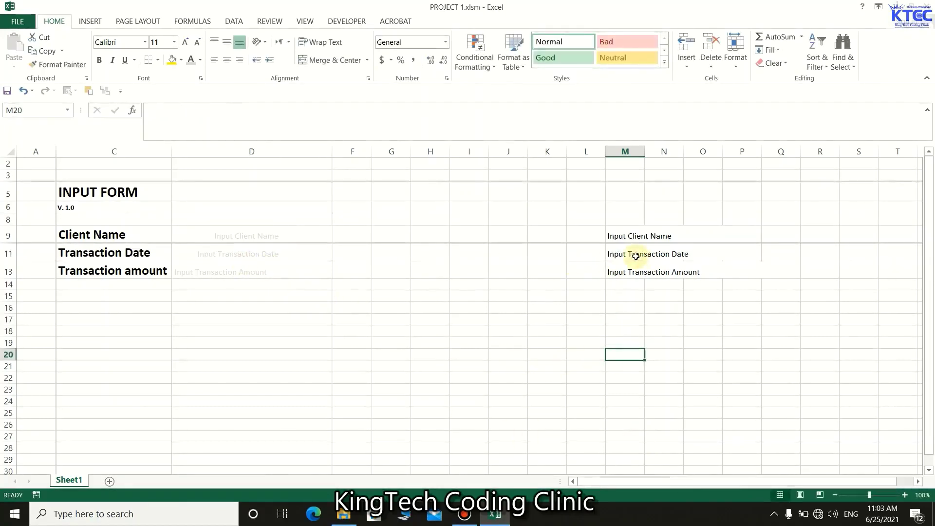
pyautogui.doubleClick(623, 254)
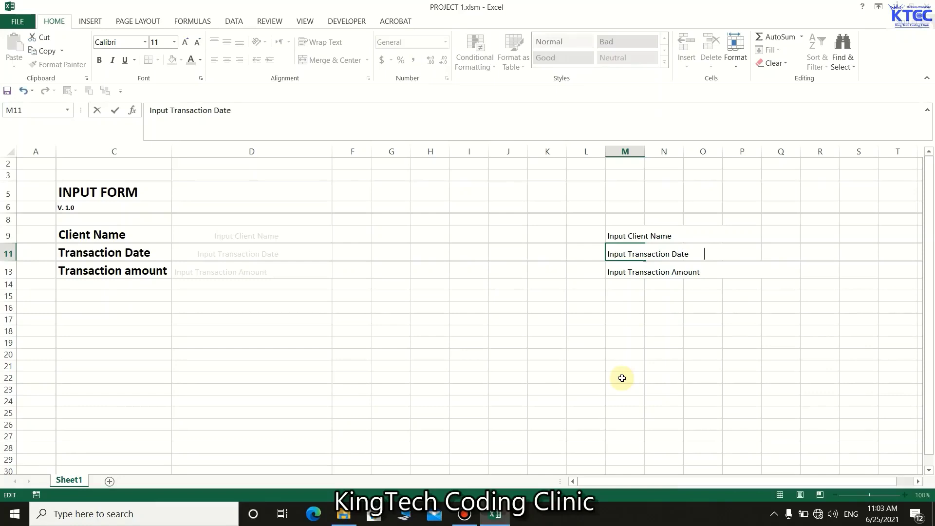
# Check D13's faded prompt and edit the padding of 'Input Transaction Amount' in M13.
pyautogui.click(671, 352)
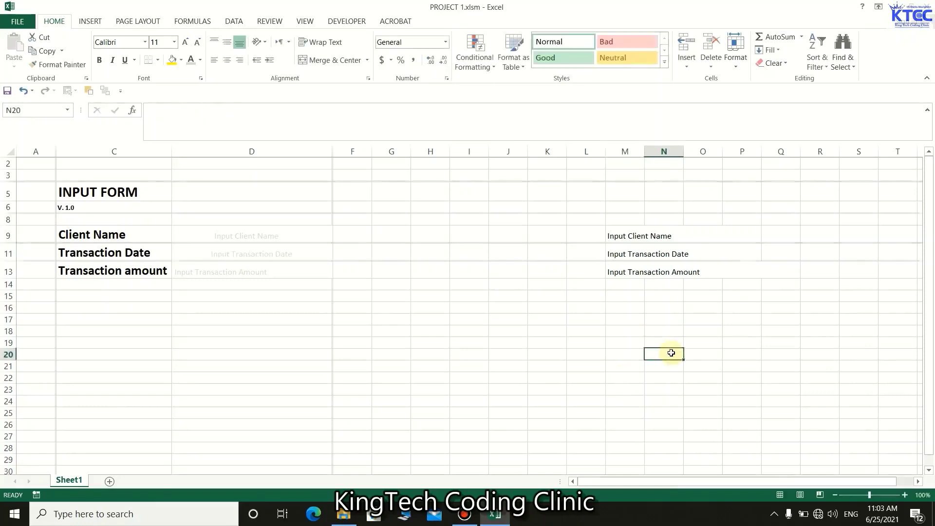
pyautogui.click(226, 271)
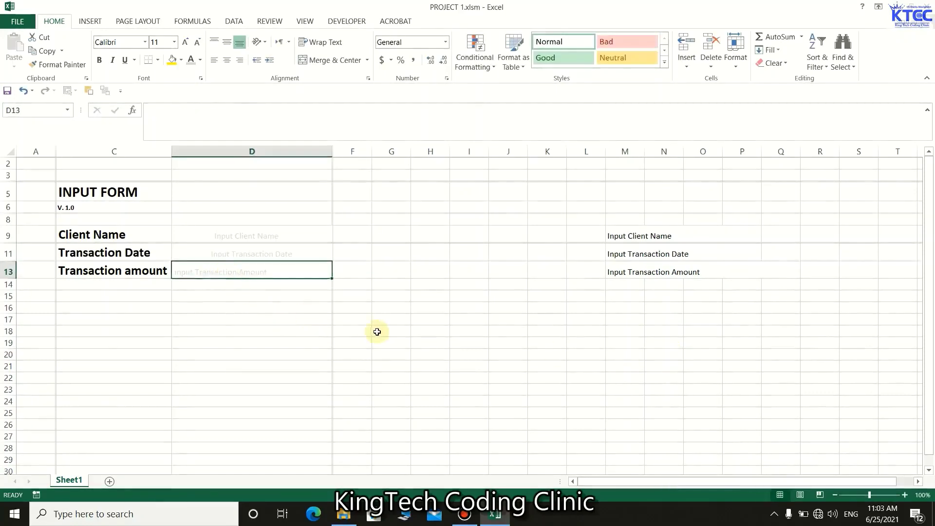
pyautogui.click(377, 331)
pyautogui.click(616, 271)
pyautogui.doubleClick(614, 272)
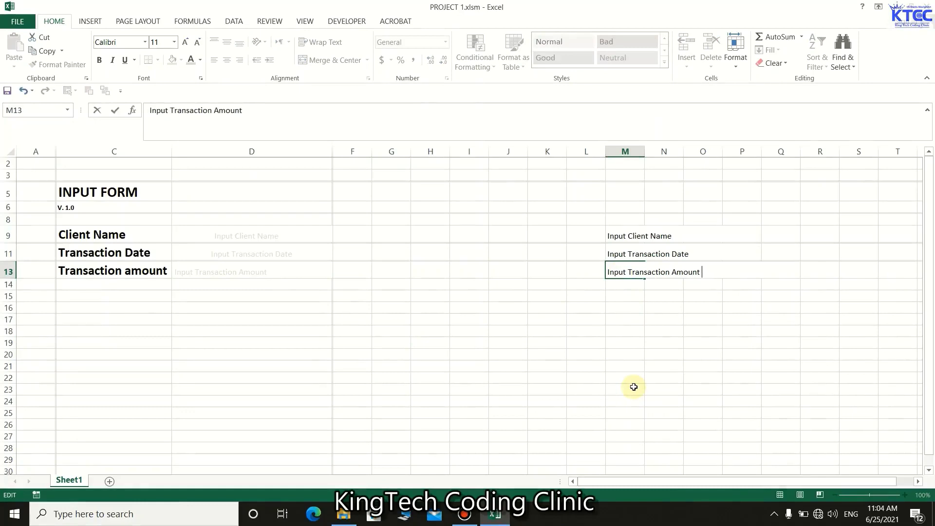
pyautogui.click(633, 386)
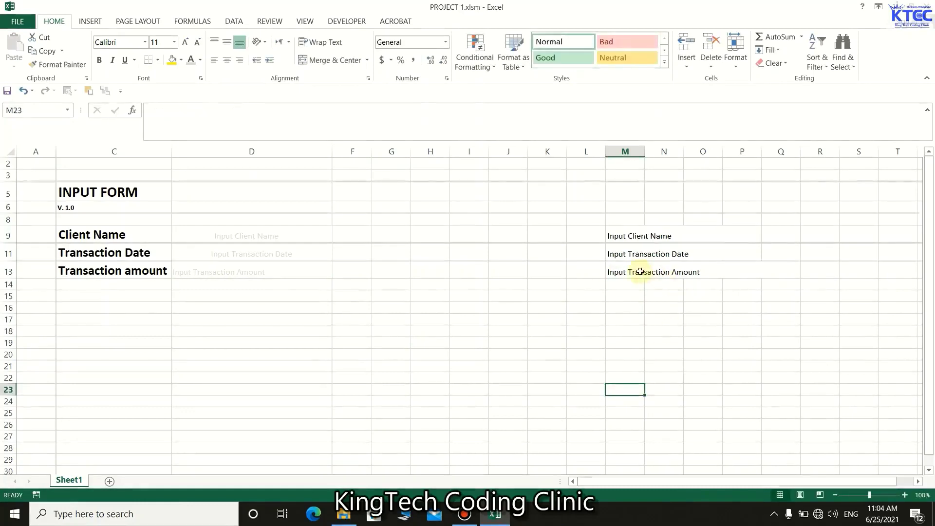
# Trim M13's trailing spaces until all three faded prompts line up.
pyautogui.doubleClick(618, 269)
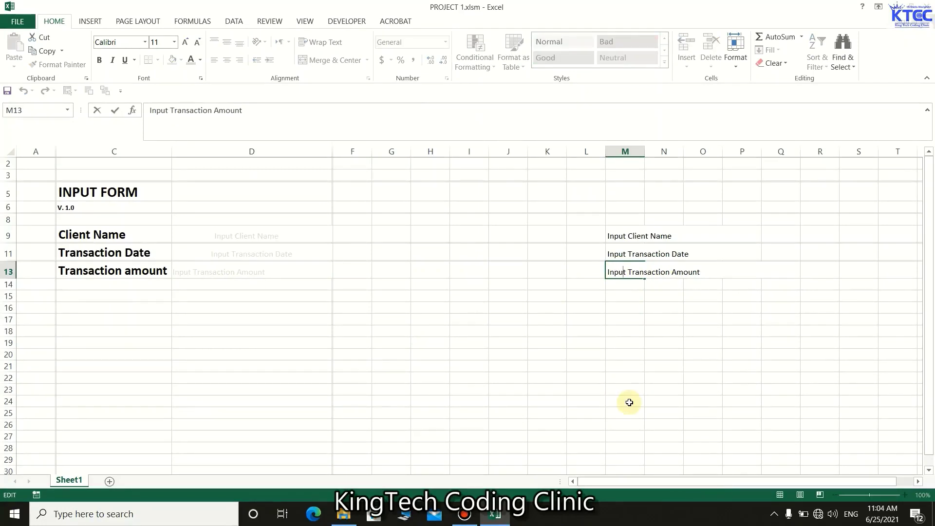
pyautogui.press('End')
pyautogui.press('BackSpace')
pyautogui.press('BackSpace')
pyautogui.press('BackSpace')
pyautogui.press('BackSpace')
pyautogui.click(630, 378)
pyautogui.doubleClick(614, 271)
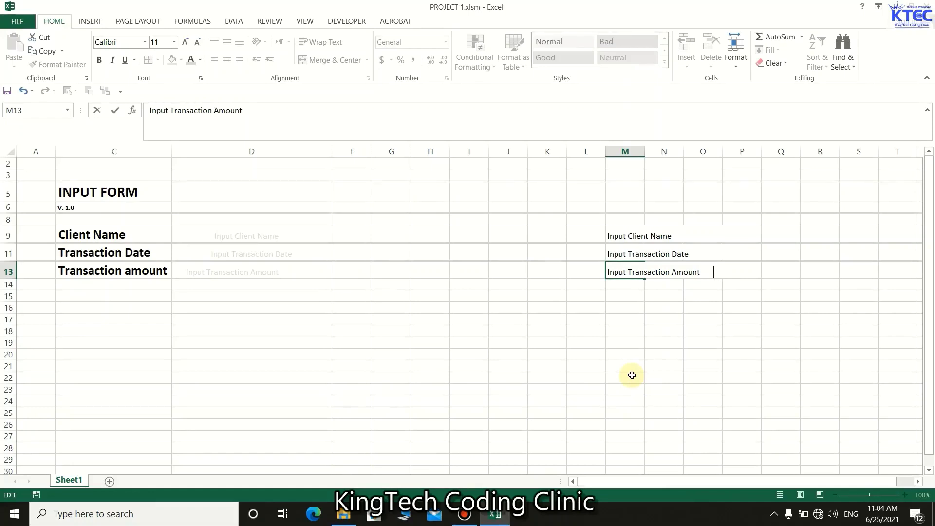
pyautogui.press('BackSpace')
pyautogui.press('BackSpace')
pyautogui.press('BackSpace')
pyautogui.click(631, 375)
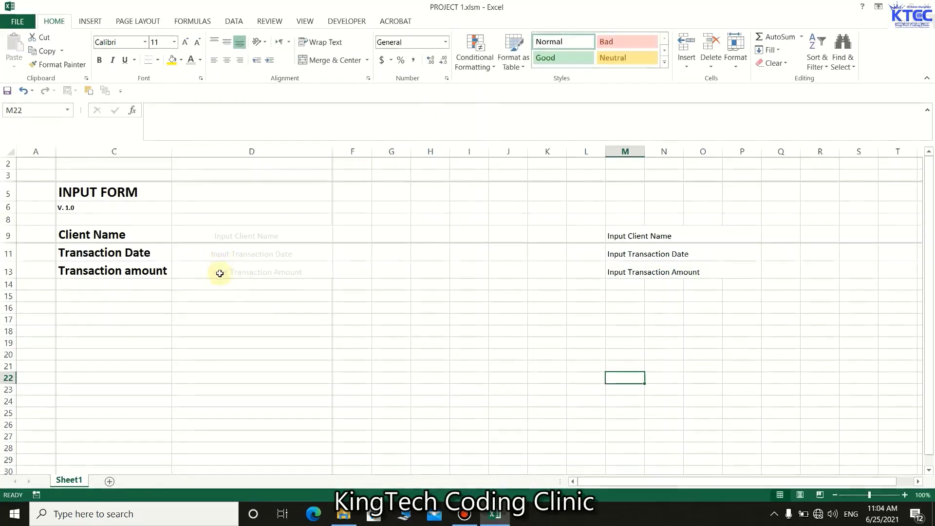
pyautogui.click(681, 341)
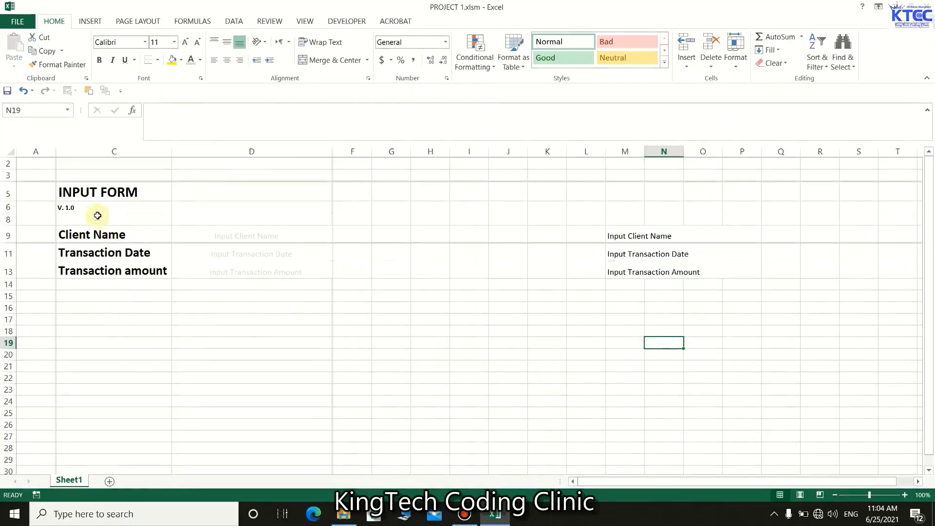
# Put thick box borders around the header block C5:J6 and the form area C8:J25.
pyautogui.click(60, 183)
pyautogui.moveTo(61, 182); pyautogui.dragTo(520, 205)
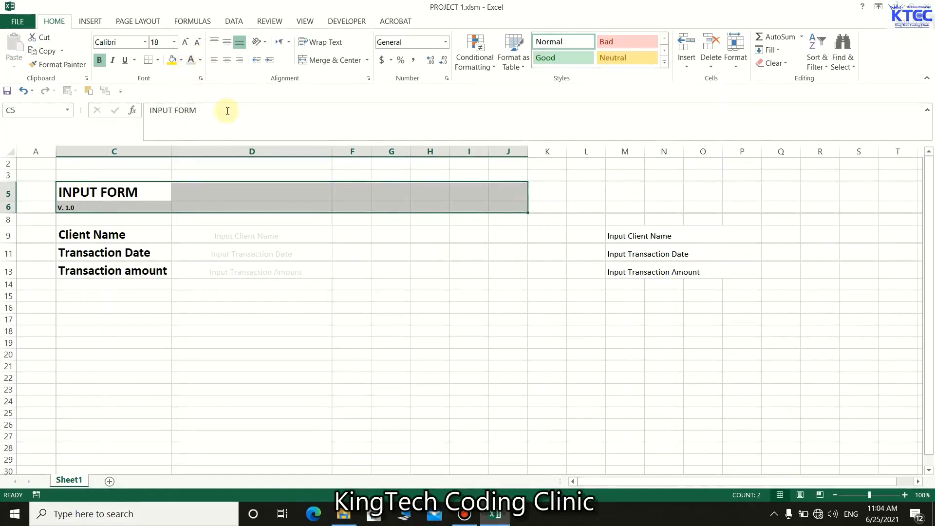
pyautogui.click(158, 59)
pyautogui.click(153, 192)
pyautogui.click(428, 308)
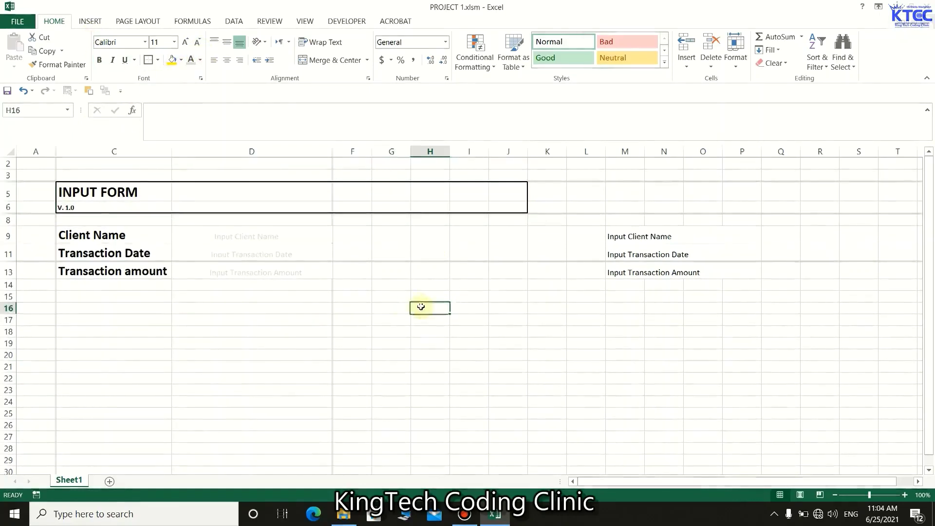
pyautogui.moveTo(62, 216); pyautogui.dragTo(526, 409)
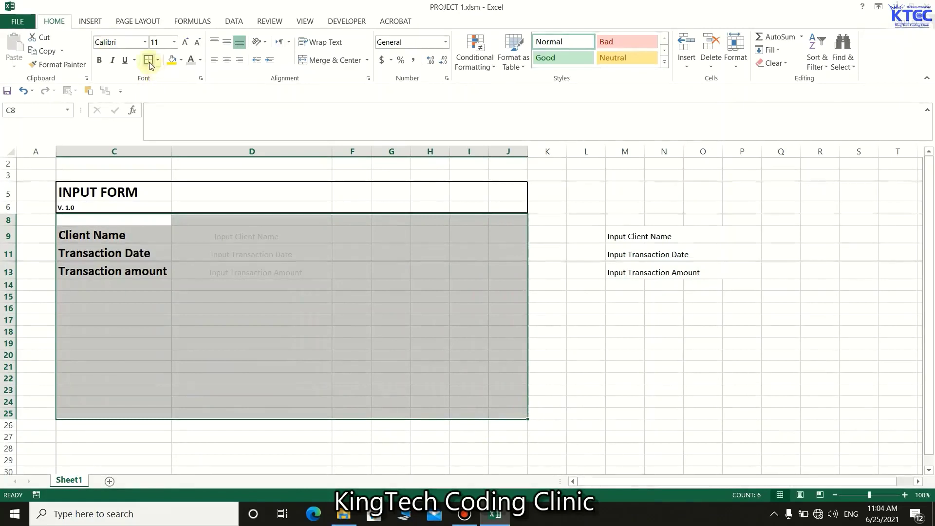
pyautogui.click(611, 333)
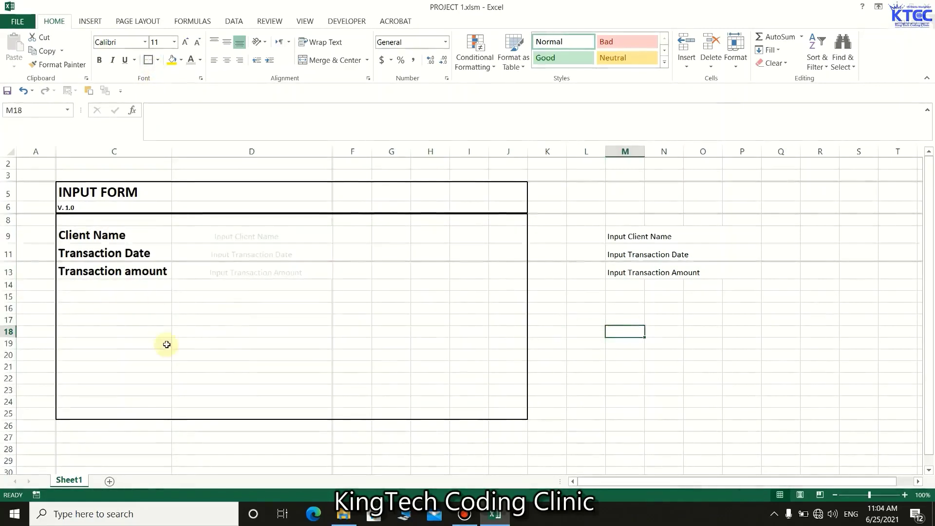
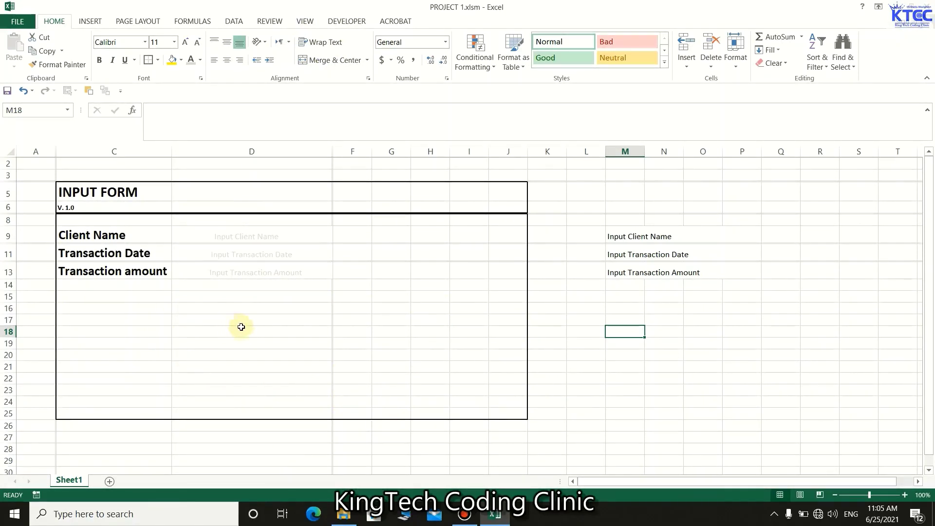
# Turn off Sheet1's gridlines from the View tab, then select column L.
pyautogui.click(305, 21)
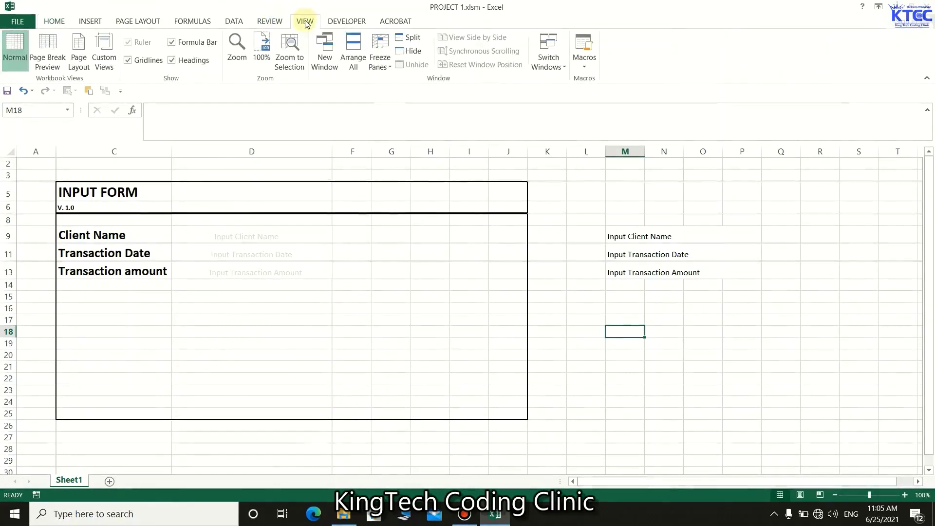
pyautogui.click(128, 60)
pyautogui.click(365, 330)
pyautogui.click(294, 382)
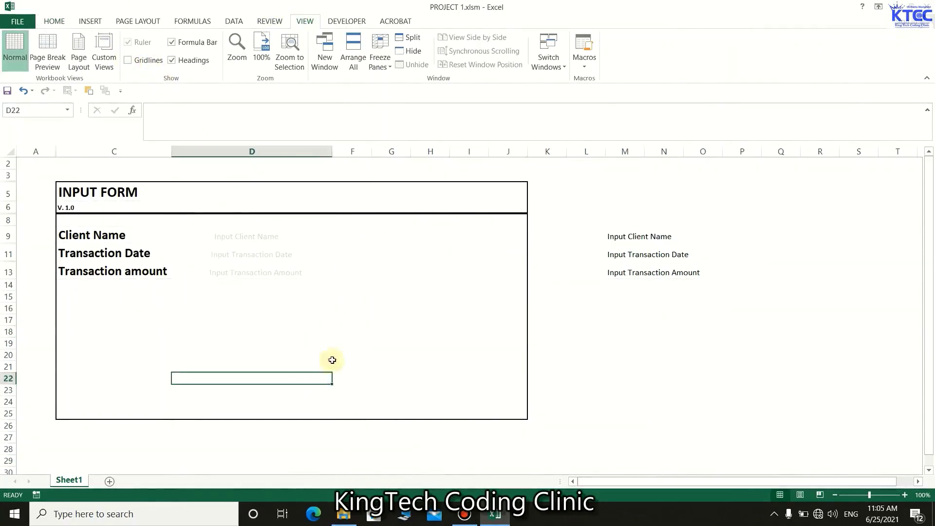
pyautogui.click(273, 357)
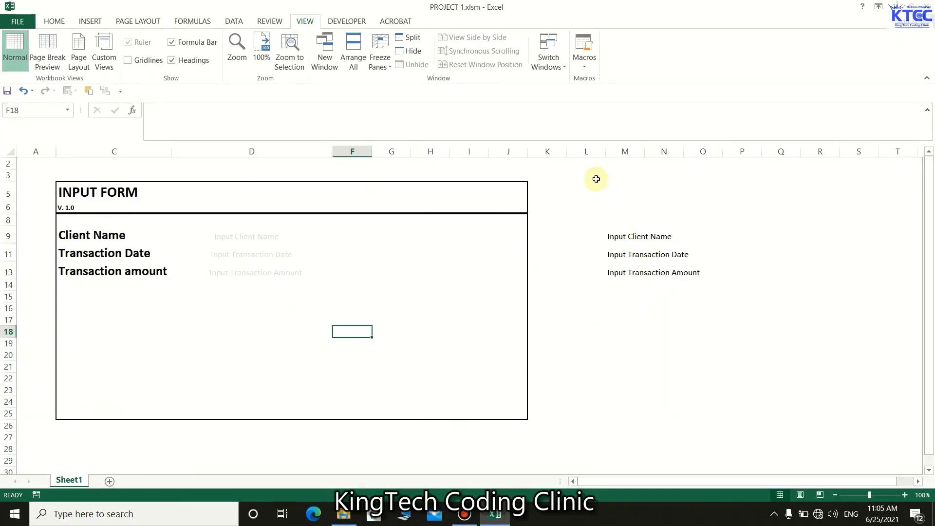
pyautogui.click(575, 148)
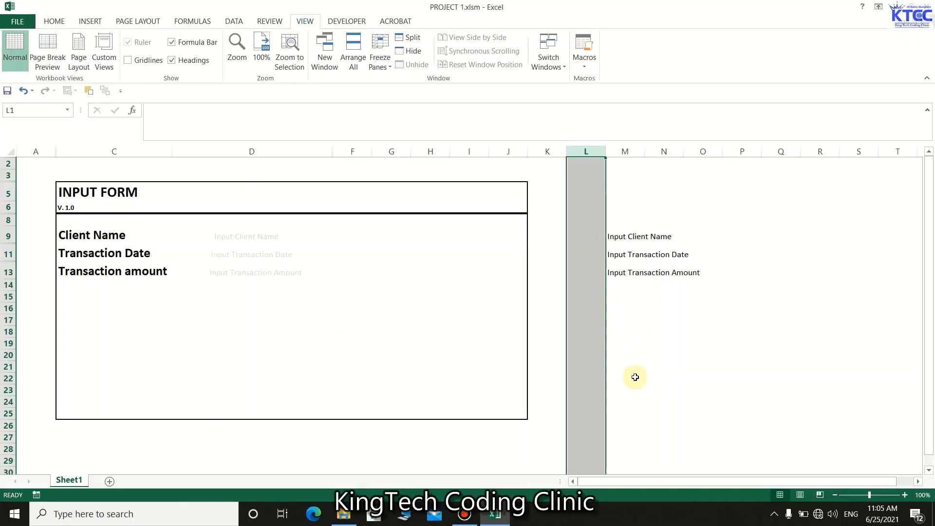
# Extend the selection to columns L through XFD and set their font colour to white.
pyautogui.hotkey('ctrl', 'shift', 'Right')
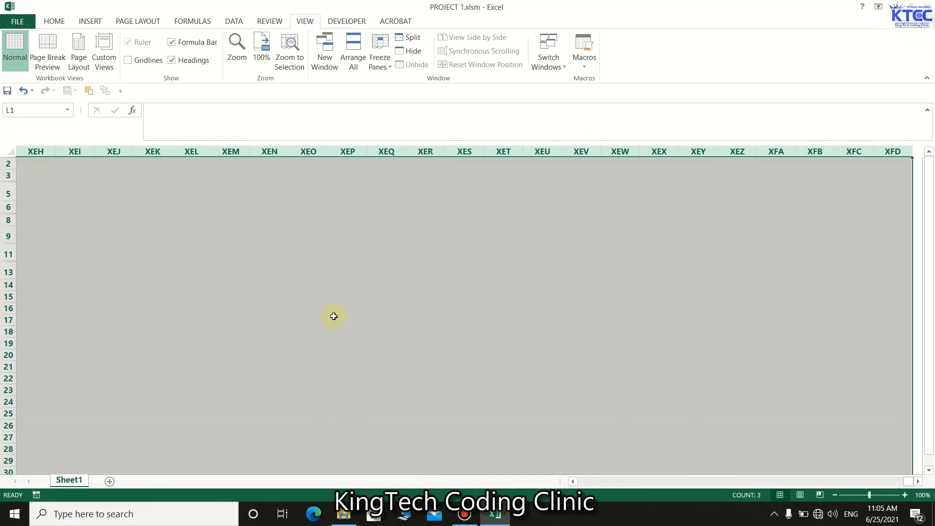
pyautogui.rightClick(306, 270)
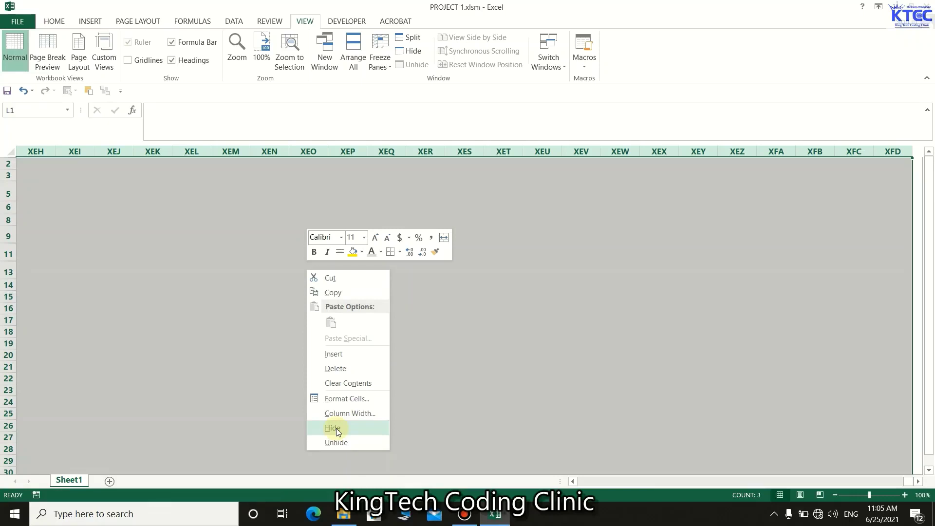
pyautogui.press('Escape')
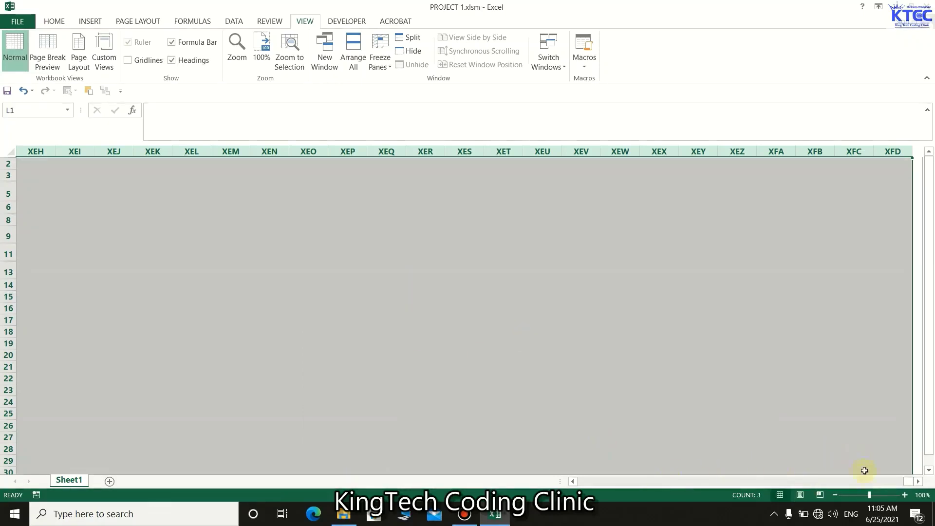
pyautogui.moveTo(909, 482); pyautogui.dragTo(575, 482)
pyautogui.click(54, 21)
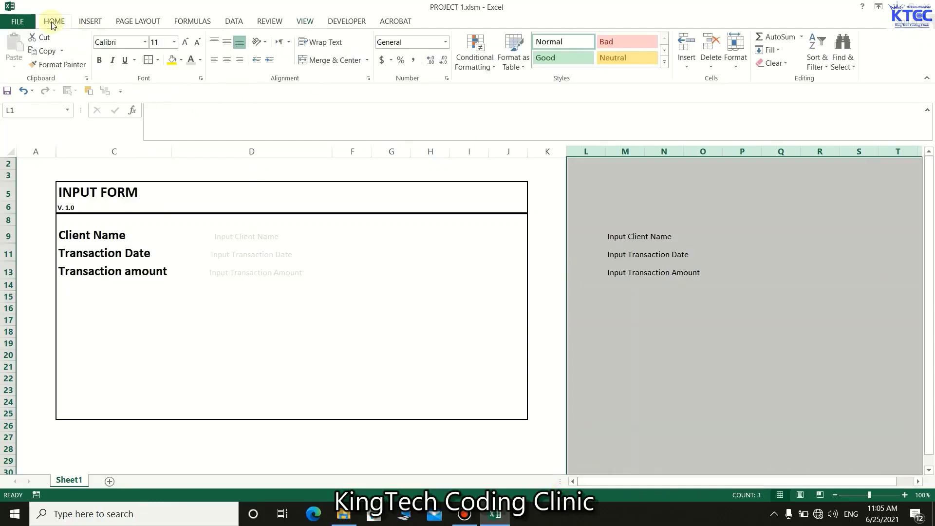
pyautogui.click(181, 62)
pyautogui.click(172, 88)
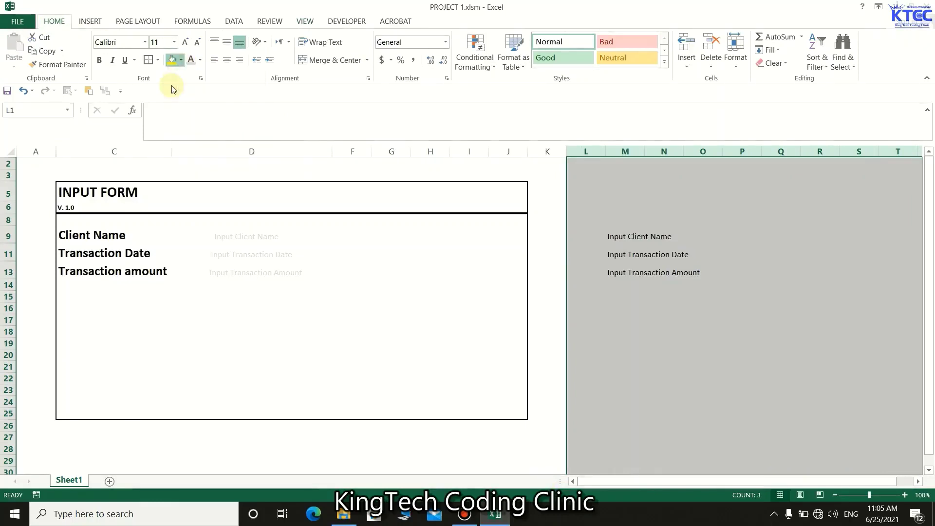
pyautogui.click(200, 60)
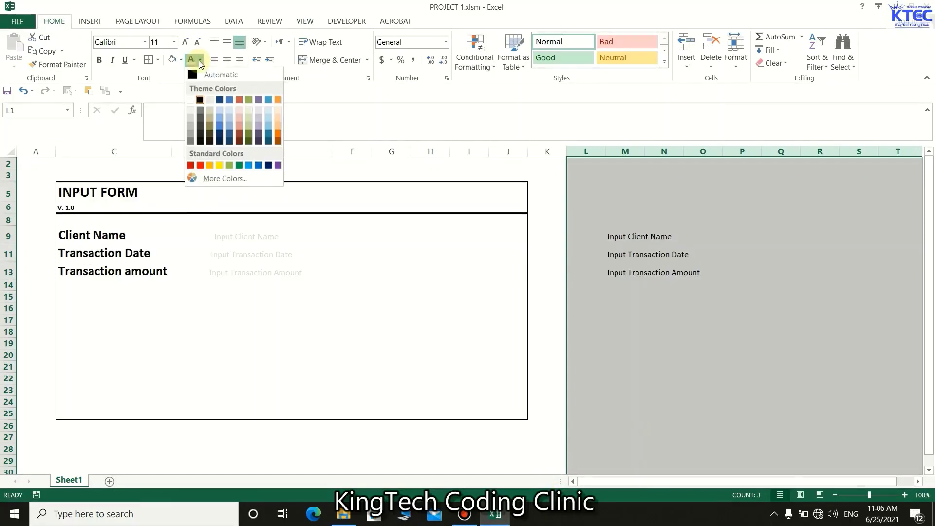
pyautogui.click(190, 100)
# Drop the column selection and check that the helper labels beside the form are hidden.
pyautogui.click(741, 320)
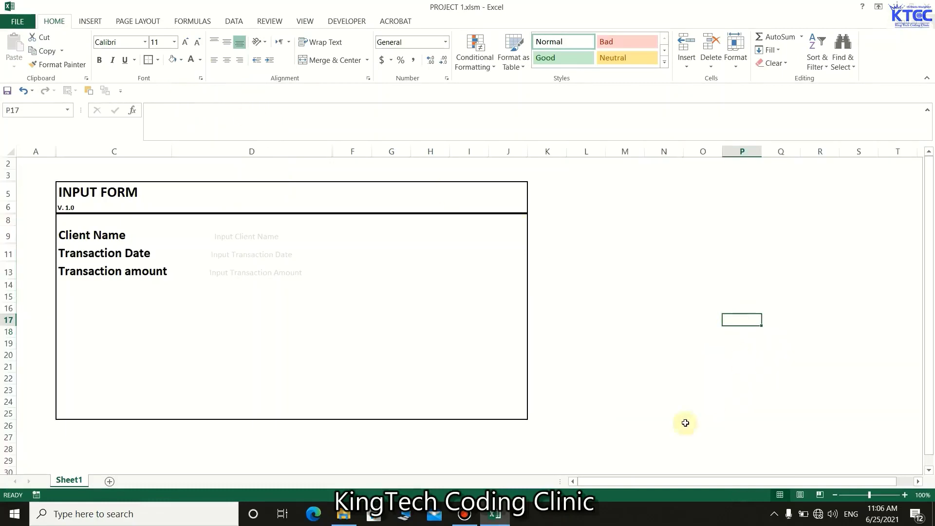
pyautogui.click(601, 273)
pyautogui.click(593, 235)
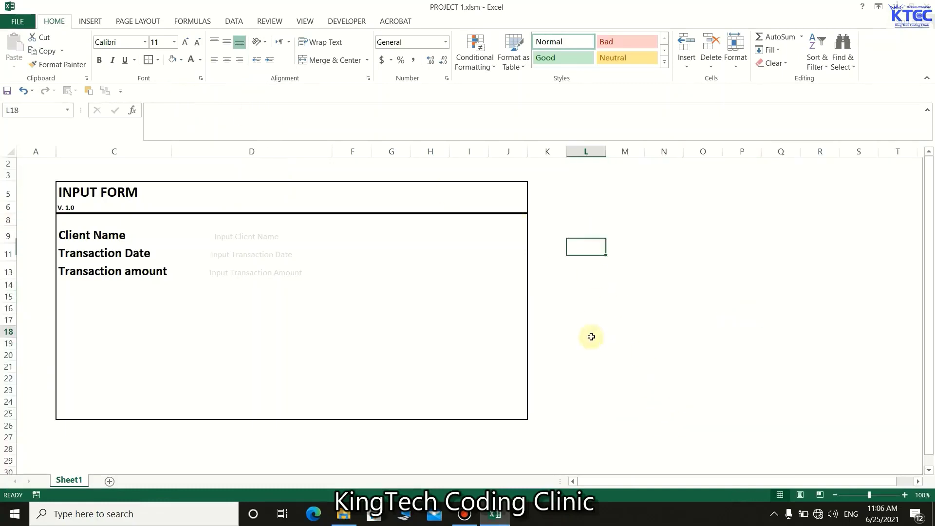
pyautogui.click(591, 333)
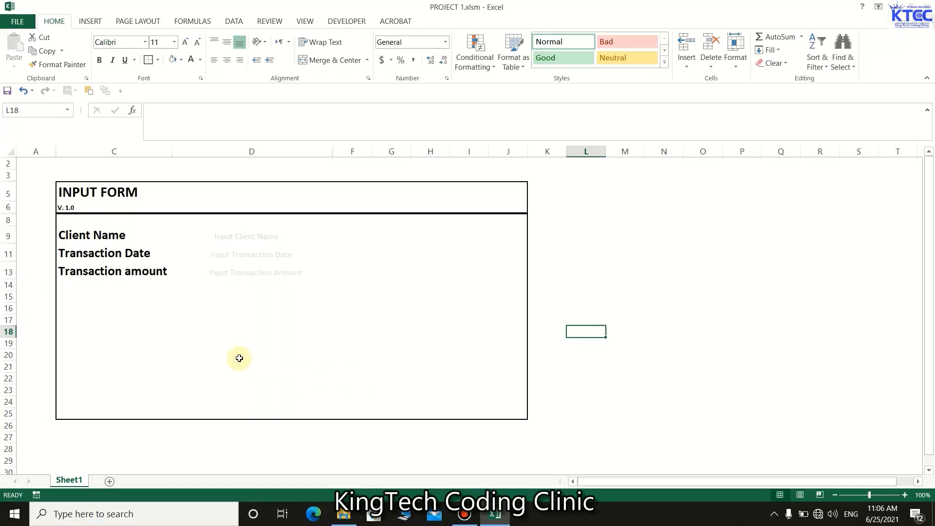
# Select the Client Name, Transaction Date and Transaction amount cells D9, D11 and D13 together.
pyautogui.click(244, 242)
pyautogui.click(256, 310)
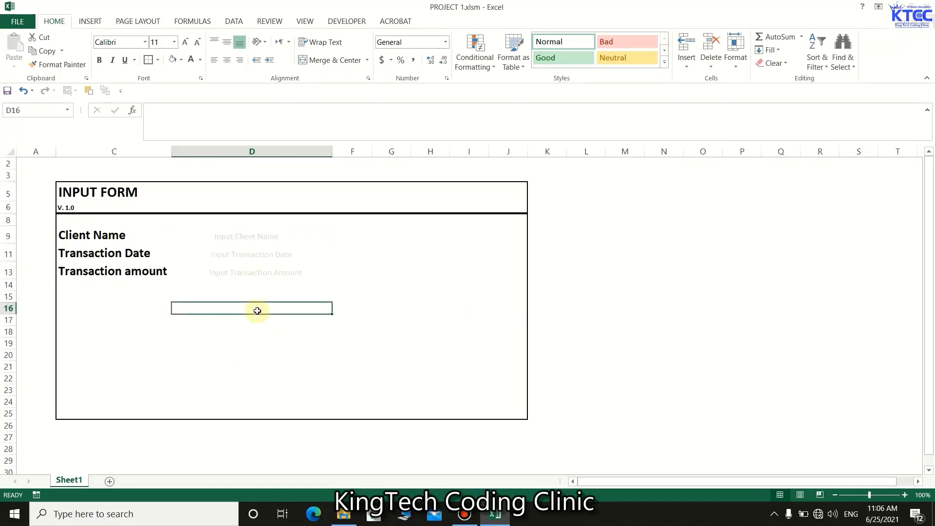
pyautogui.click(246, 238)
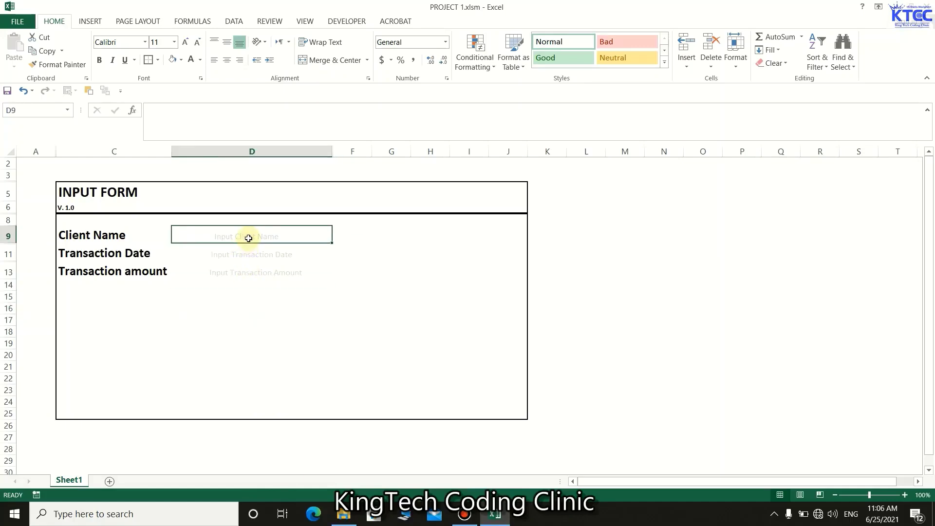
pyautogui.click(256, 326)
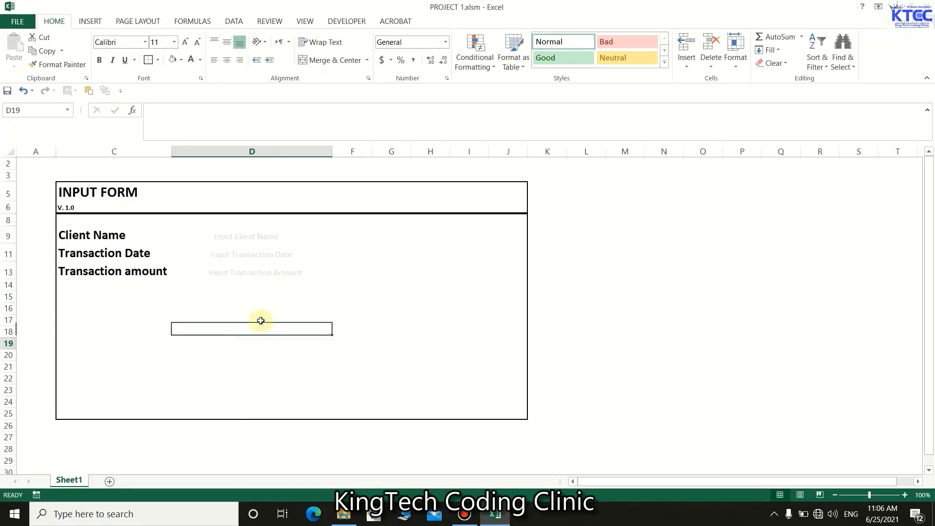
pyautogui.click(251, 237)
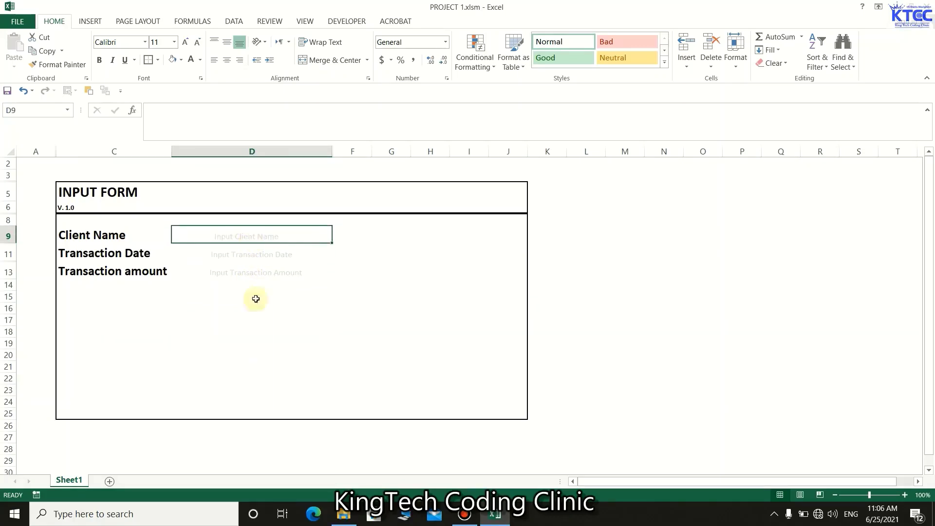
pyautogui.click(257, 258)
pyautogui.click(255, 270)
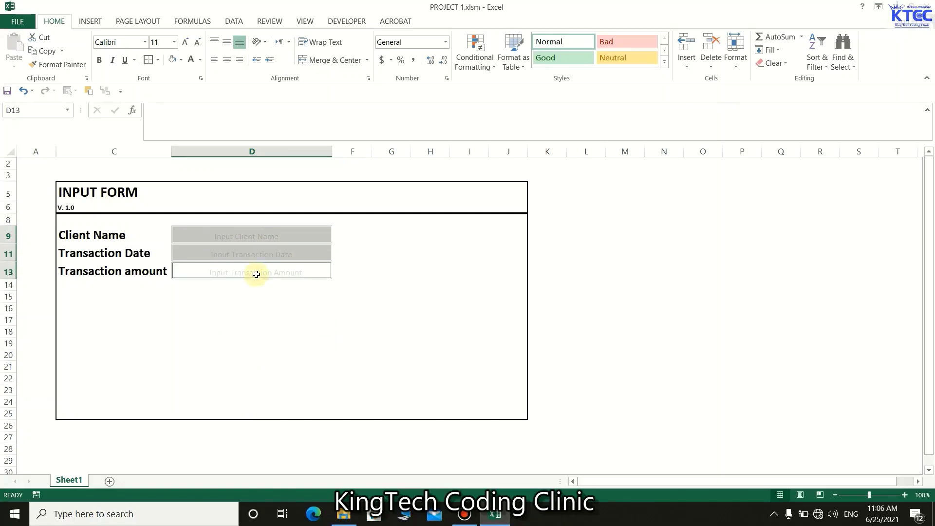
# In Format Cells, clear the borders, then add a top border and a dotted bottom border to the three input cells.
pyautogui.rightClick(238, 254)
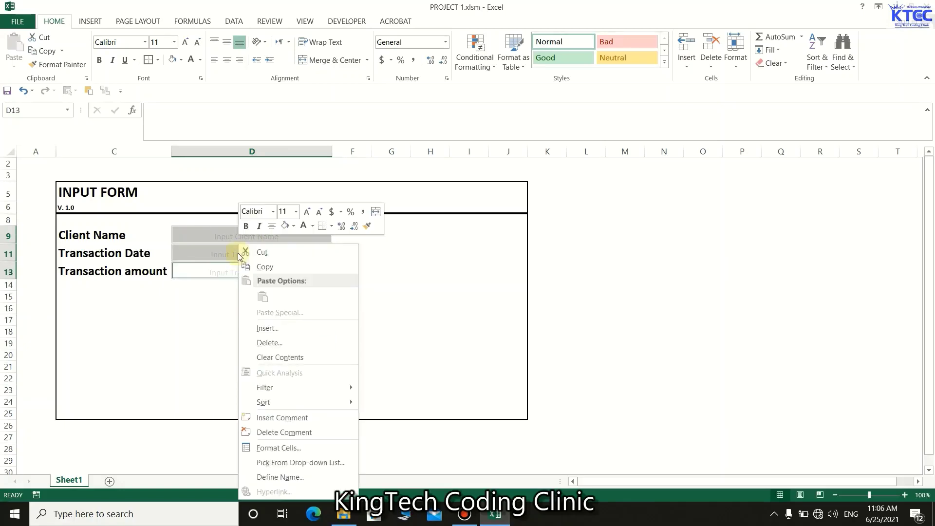
pyautogui.click(277, 446)
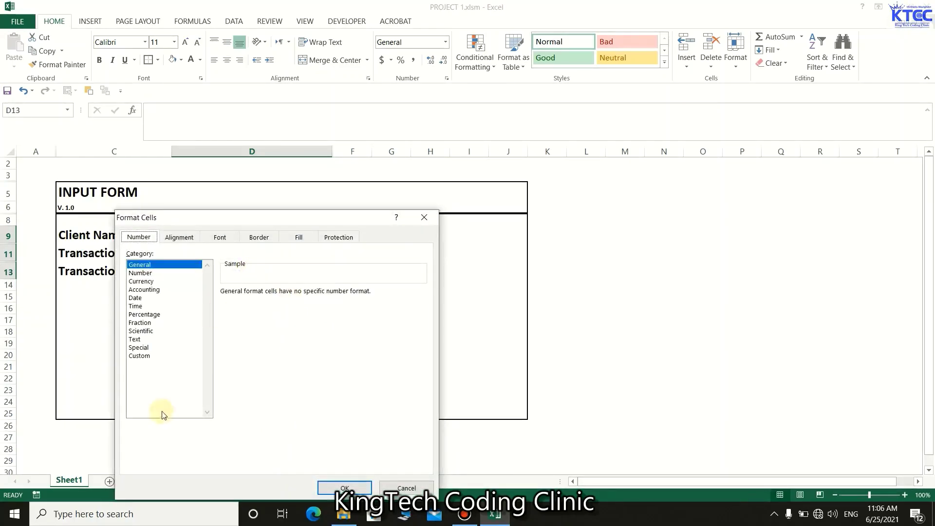
pyautogui.click(257, 237)
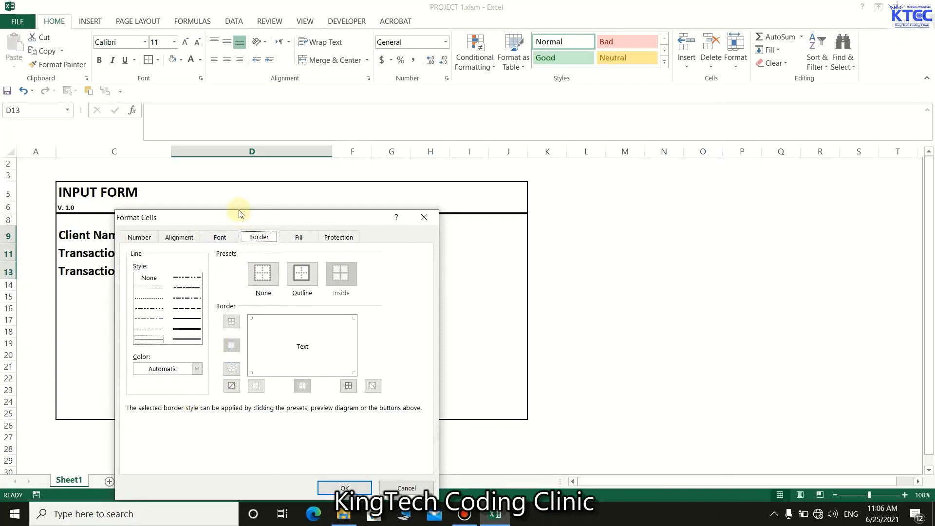
pyautogui.moveTo(240, 218); pyautogui.dragTo(646, 185)
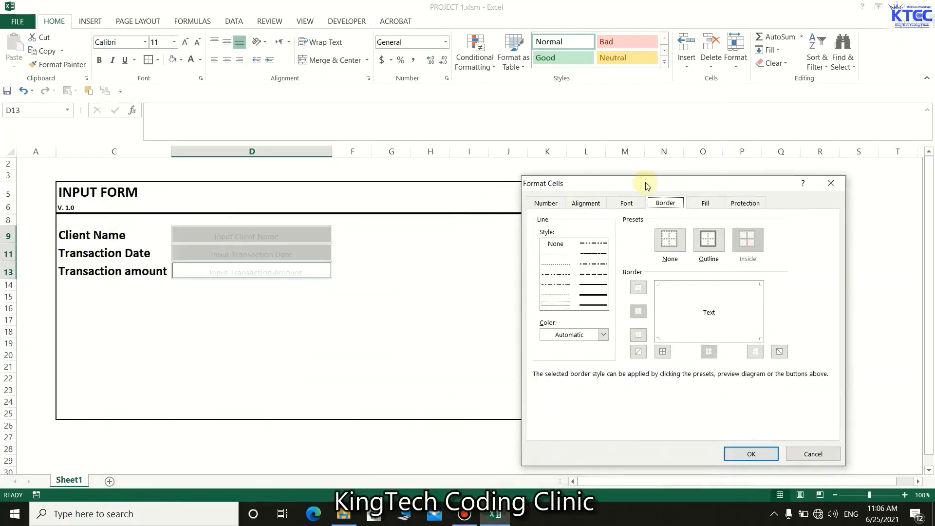
pyautogui.click(662, 245)
pyautogui.click(698, 286)
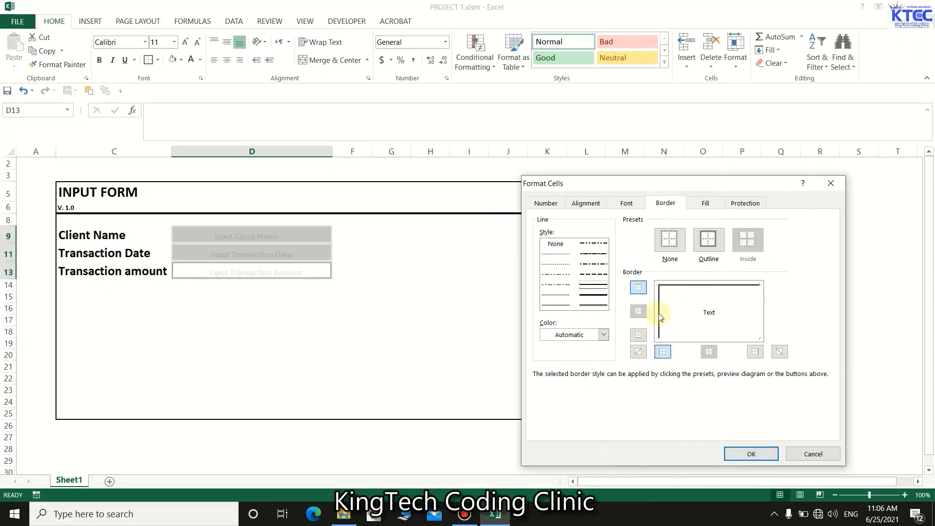
pyautogui.click(555, 255)
pyautogui.click(710, 337)
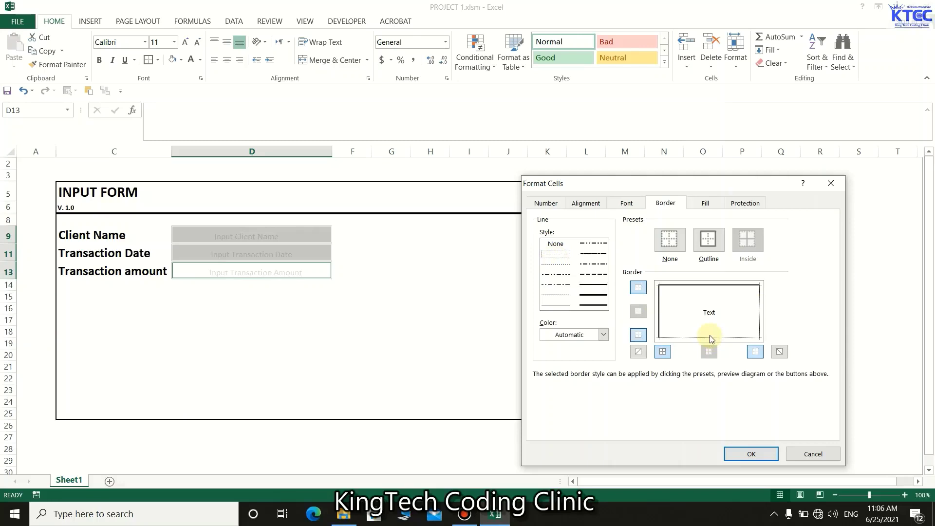
pyautogui.click(750, 454)
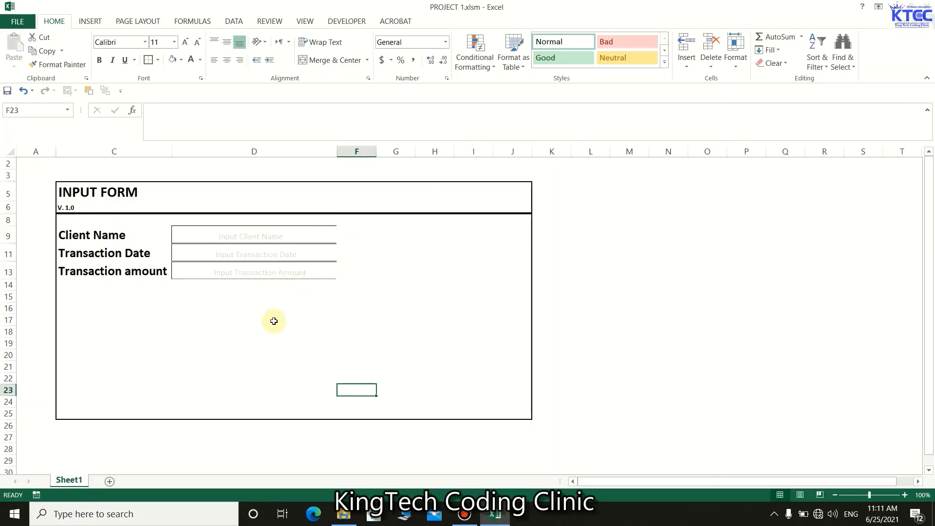
pyautogui.click(260, 234)
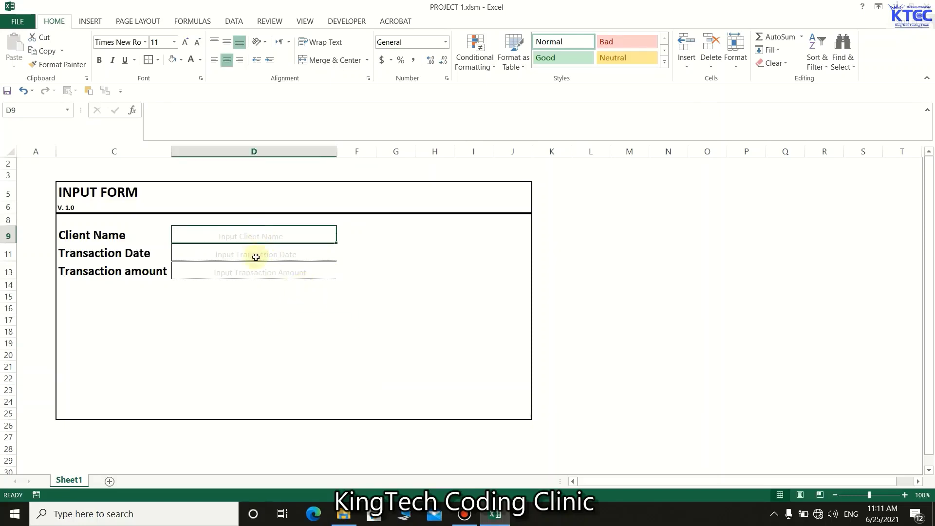
pyautogui.click(255, 255)
pyautogui.click(251, 271)
pyautogui.click(252, 254)
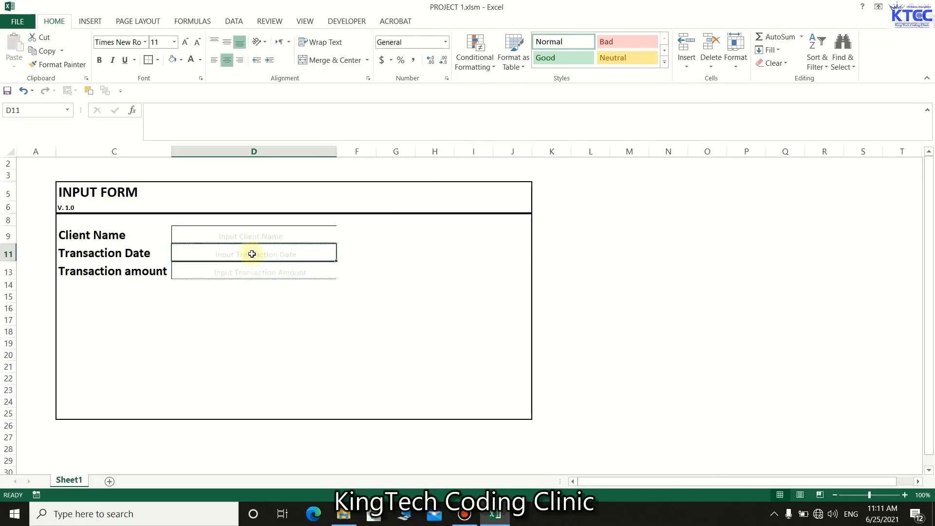
pyautogui.click(256, 236)
pyautogui.click(244, 258)
pyautogui.click(232, 274)
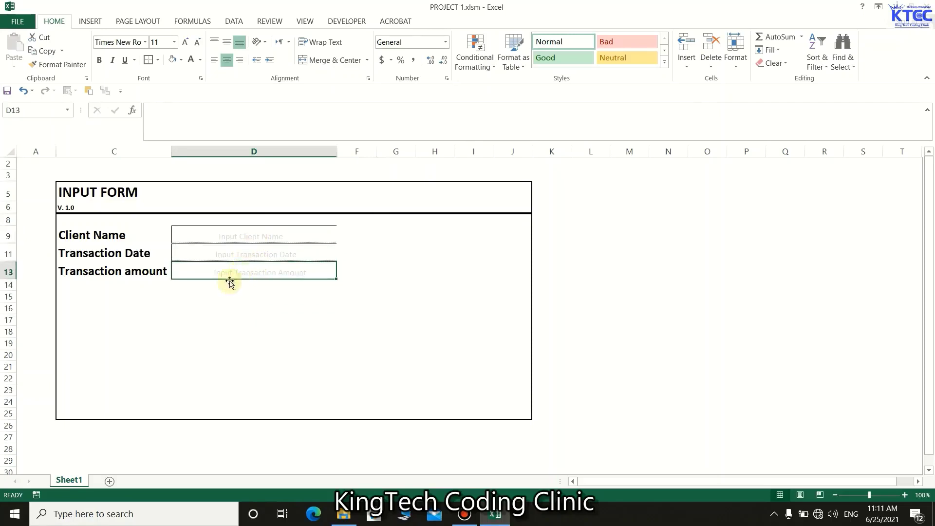
pyautogui.rightClick(3, 257)
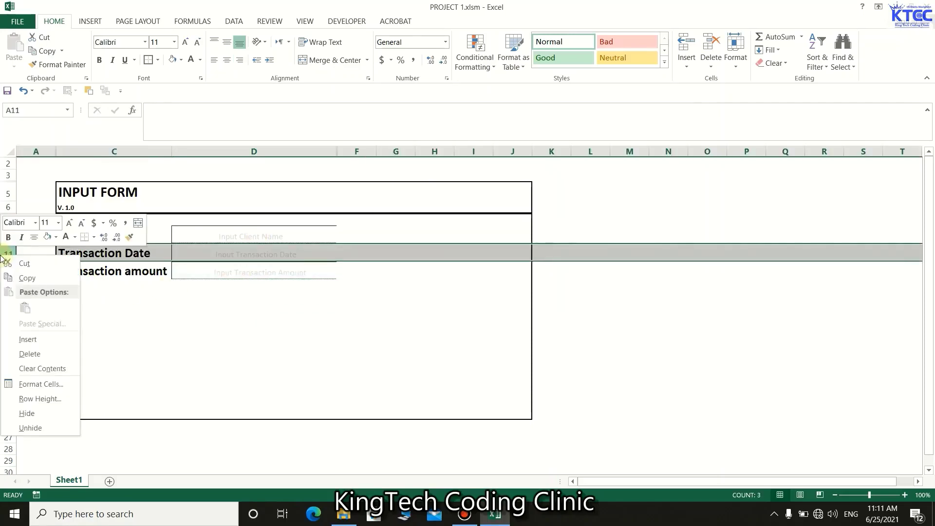
pyautogui.click(27, 413)
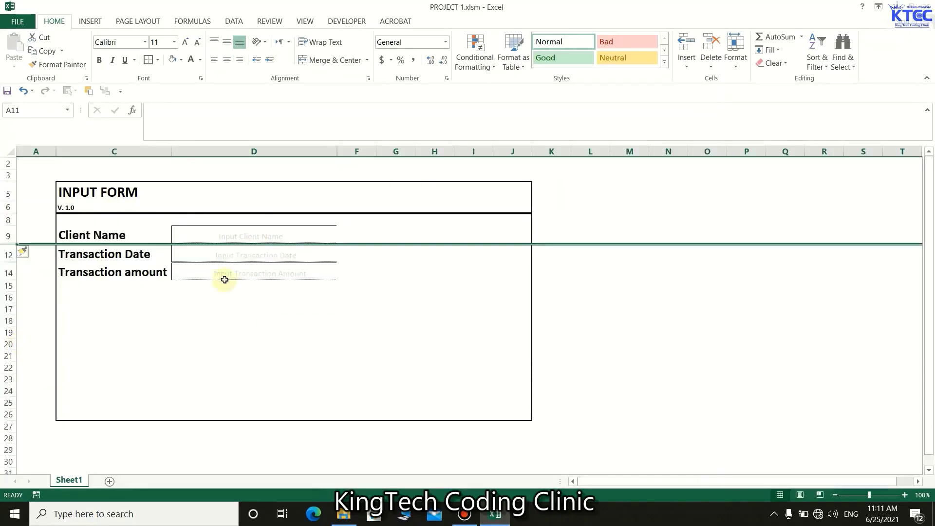
pyautogui.click(23, 91)
pyautogui.click(217, 355)
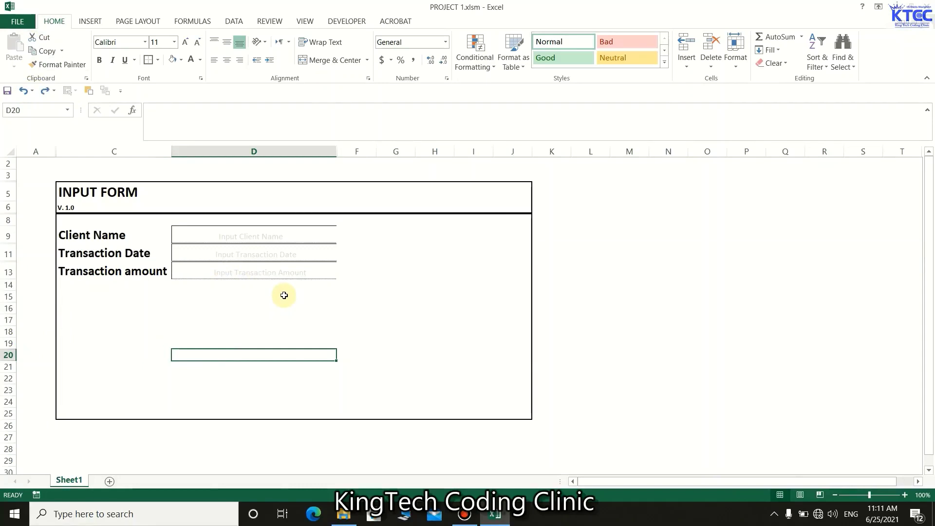
pyautogui.click(251, 239)
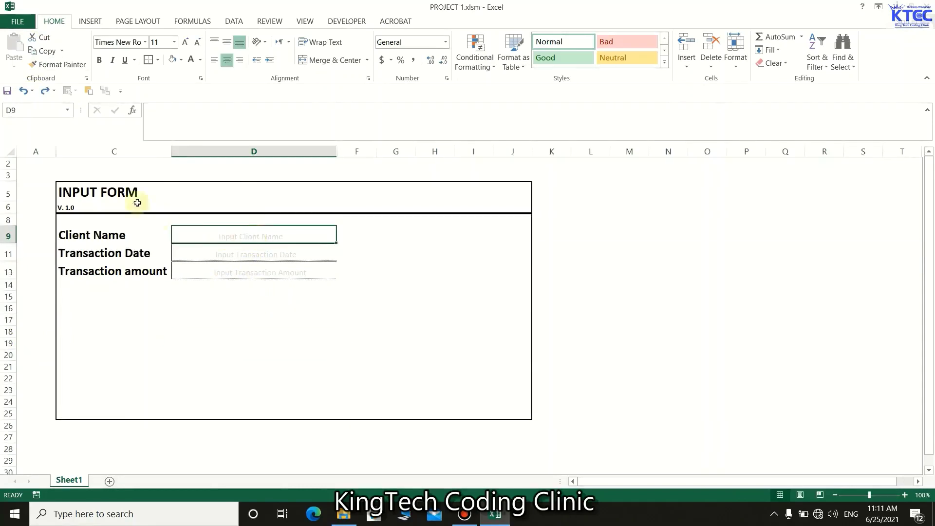
# Name D9 CName and D11 TDate using the Name Box.
pyautogui.click(11, 110)
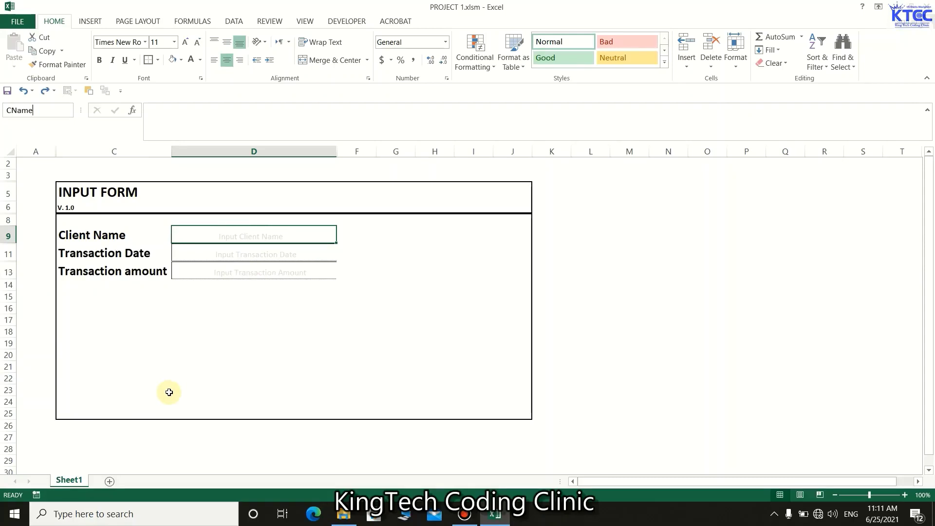
pyautogui.click(246, 346)
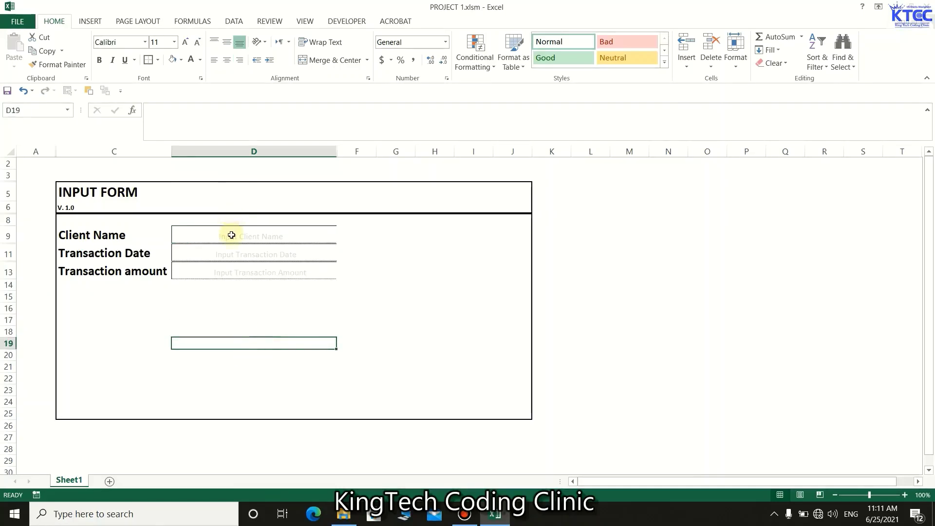
pyautogui.click(229, 235)
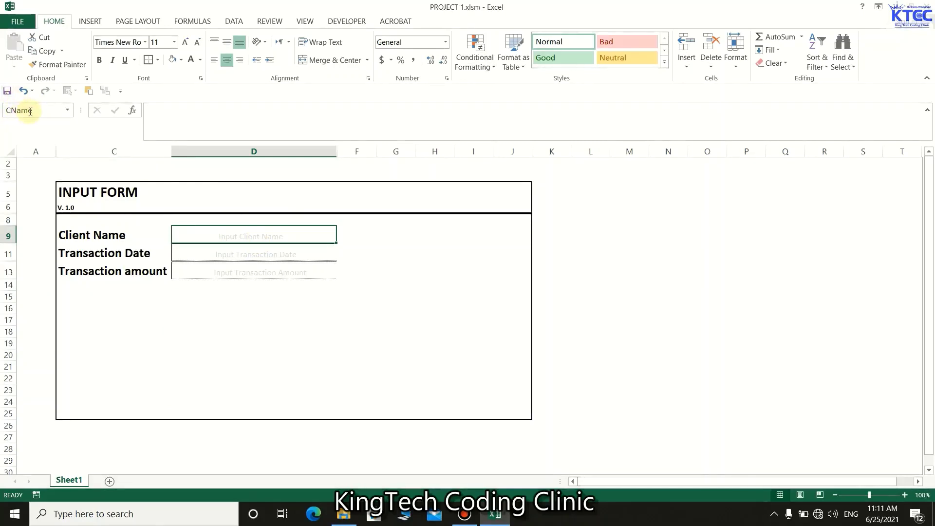
pyautogui.click(253, 341)
pyautogui.click(234, 254)
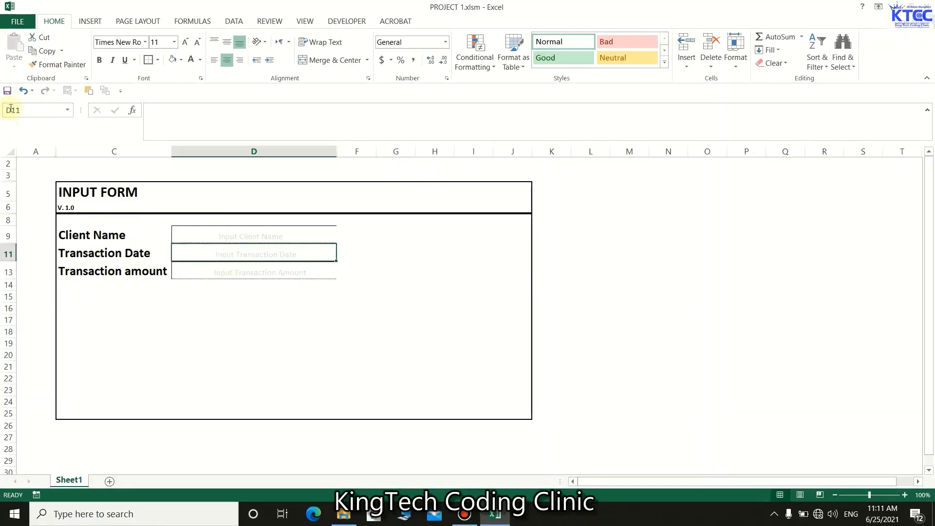
pyautogui.click(20, 111)
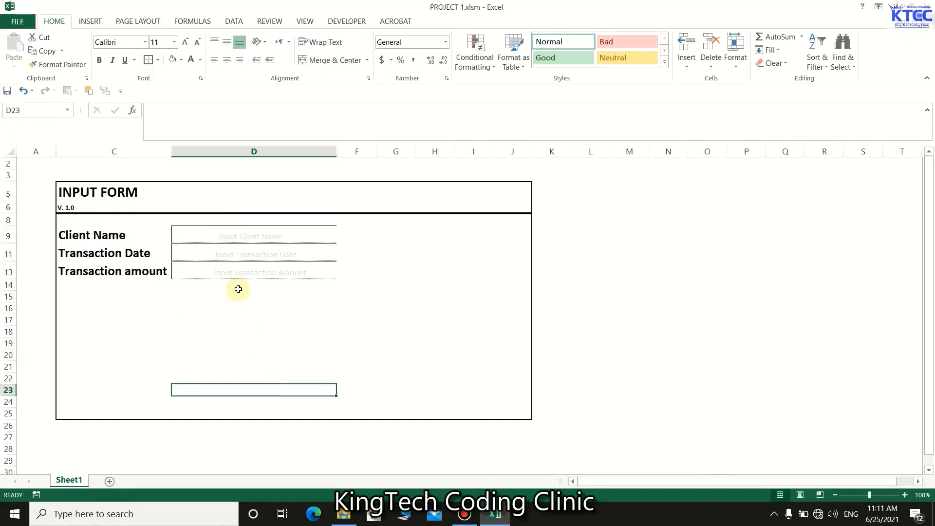
pyautogui.click(239, 252)
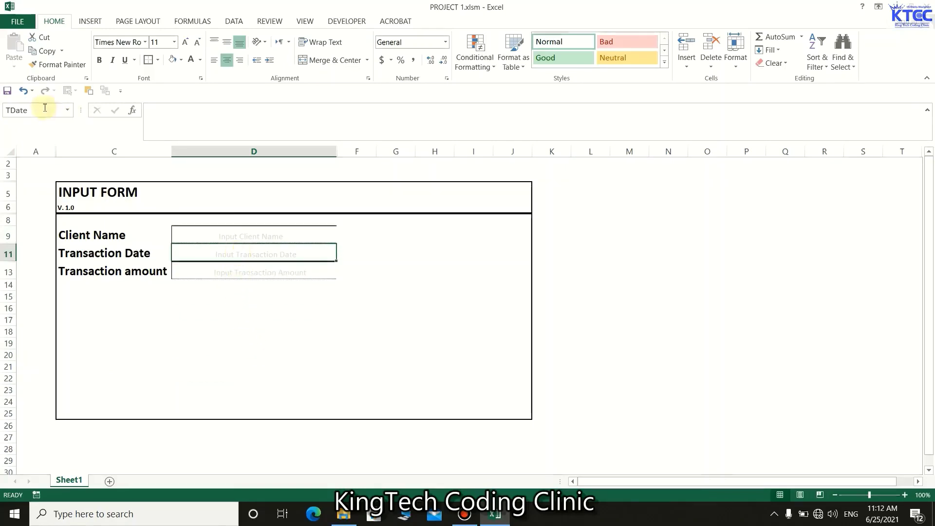
pyautogui.click(214, 330)
# Name D13 TAmount, then reselect each input cell to verify its name.
pyautogui.click(248, 279)
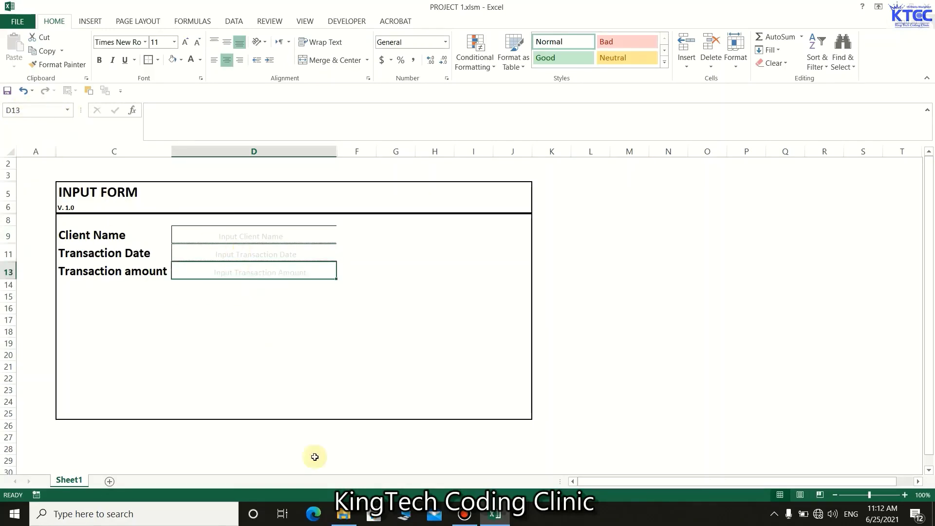
pyautogui.click(35, 110)
pyautogui.write('TAmount')
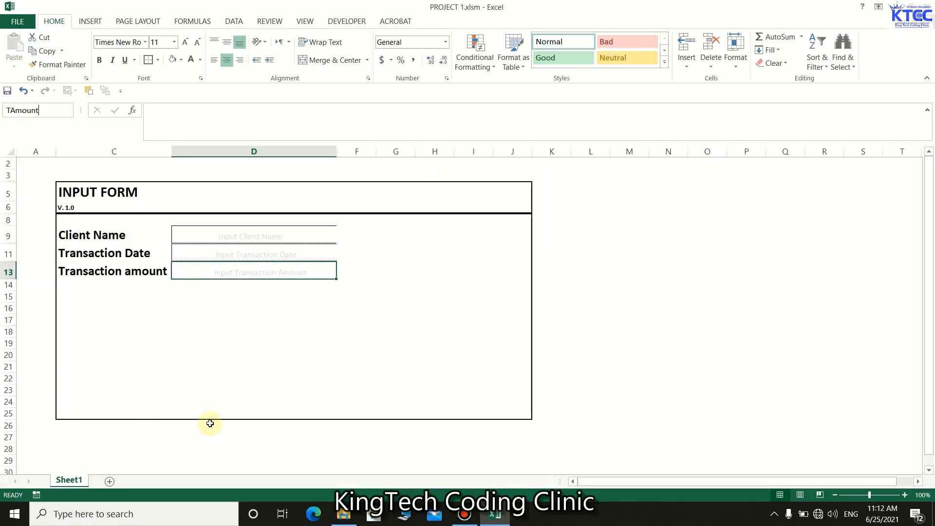
pyautogui.press('Return')
pyautogui.click(239, 352)
pyautogui.click(234, 271)
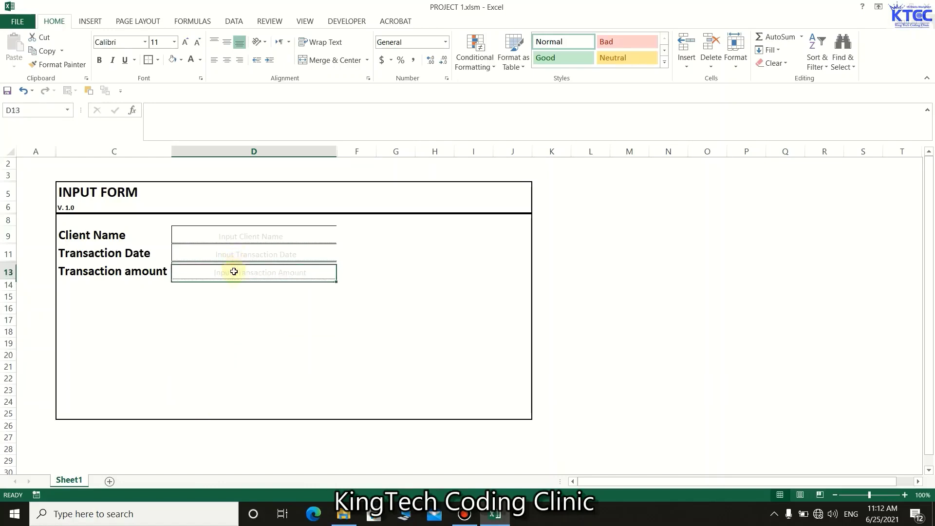
pyautogui.click(238, 255)
pyautogui.click(238, 235)
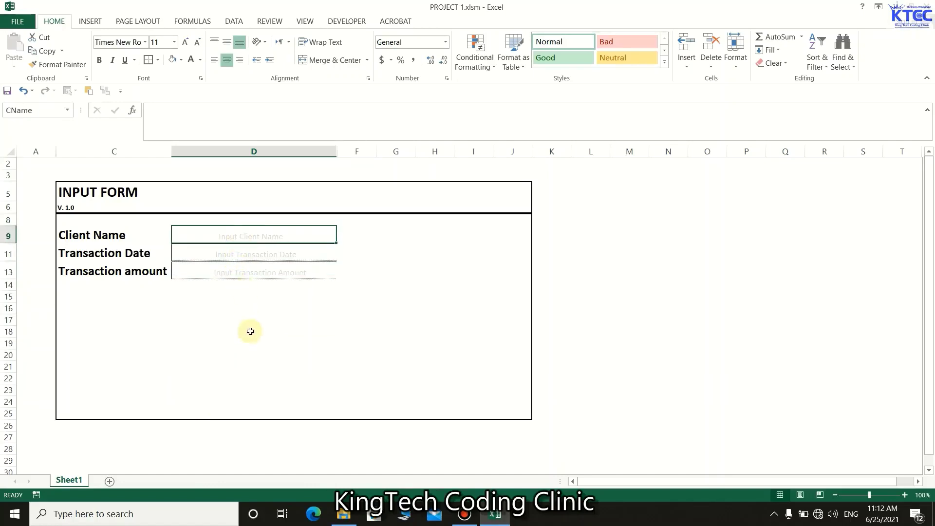
pyautogui.click(248, 255)
pyautogui.click(245, 271)
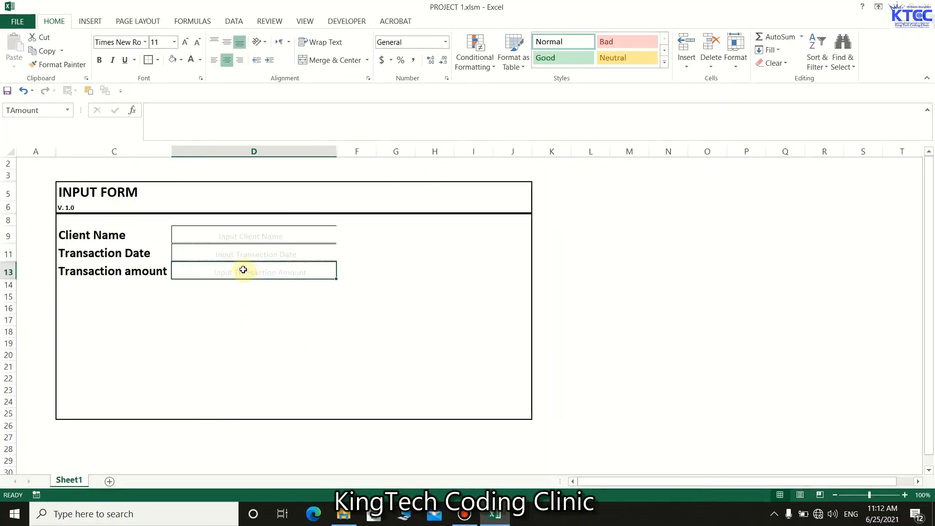
pyautogui.click(375, 353)
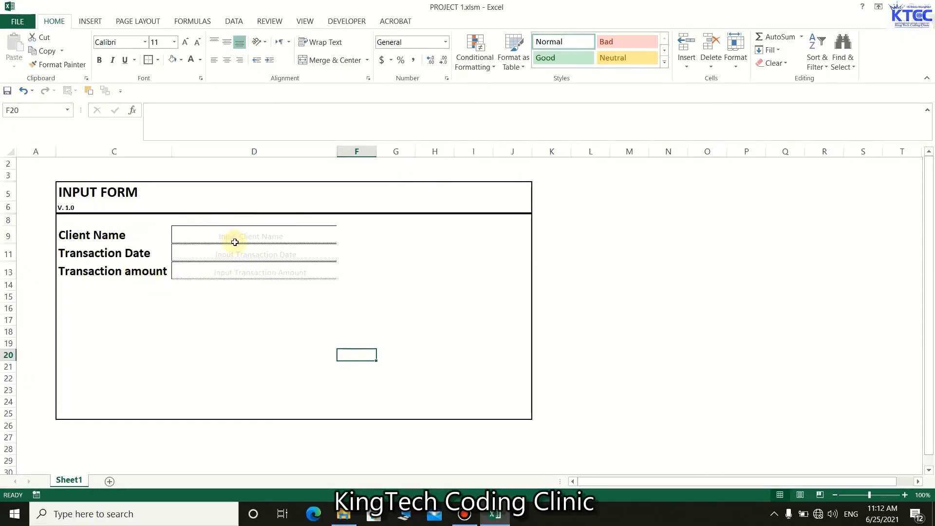
pyautogui.rightClick(4, 236)
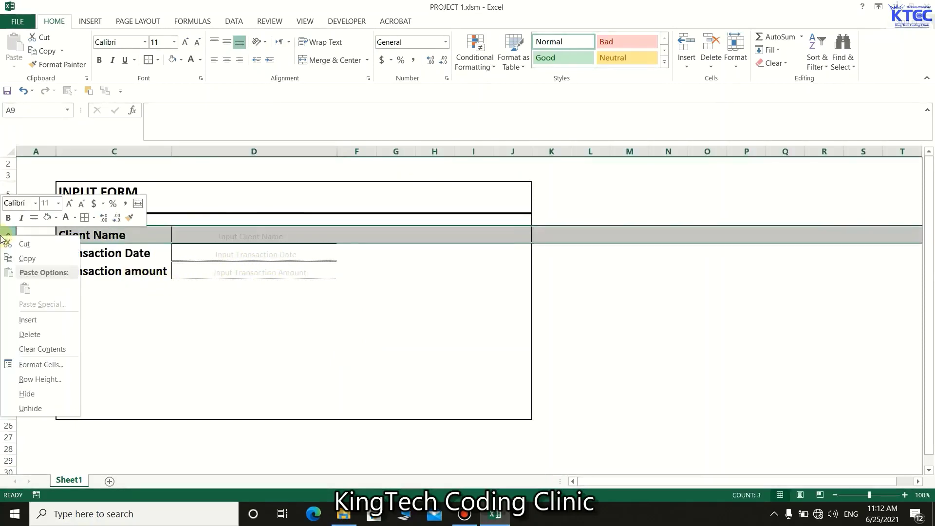
pyautogui.click(51, 323)
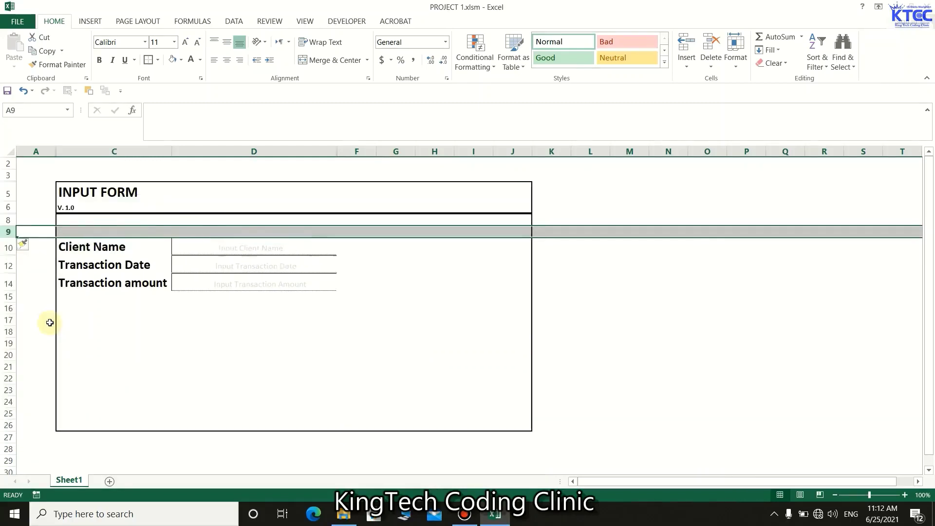
pyautogui.click(266, 250)
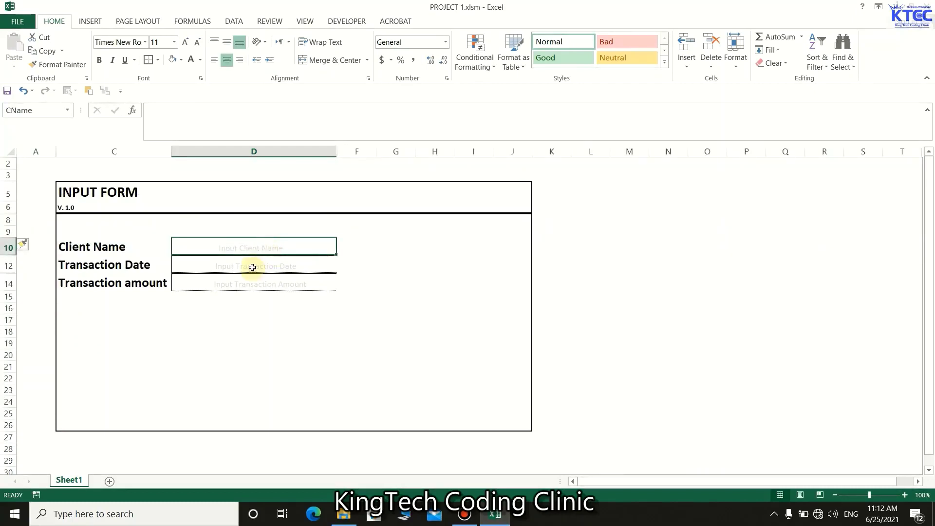
pyautogui.click(251, 266)
pyautogui.click(252, 284)
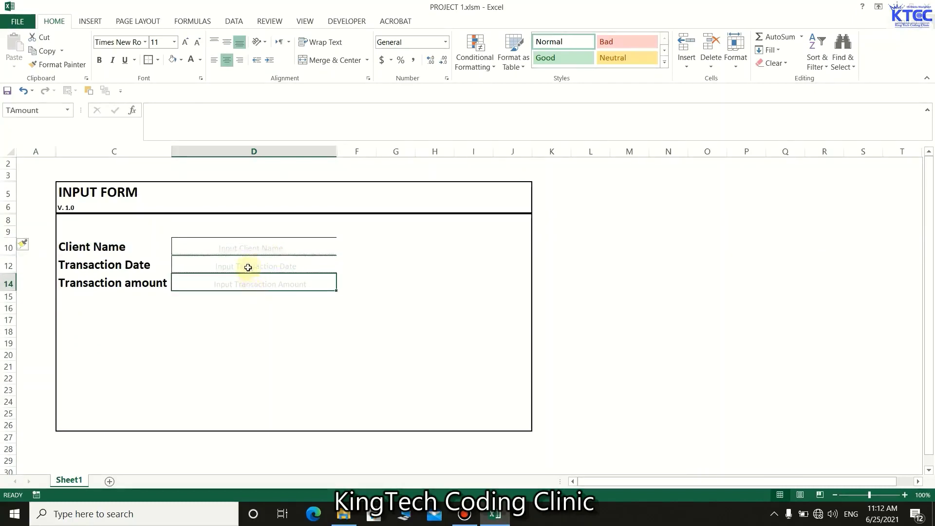
pyautogui.click(247, 266)
pyautogui.click(253, 250)
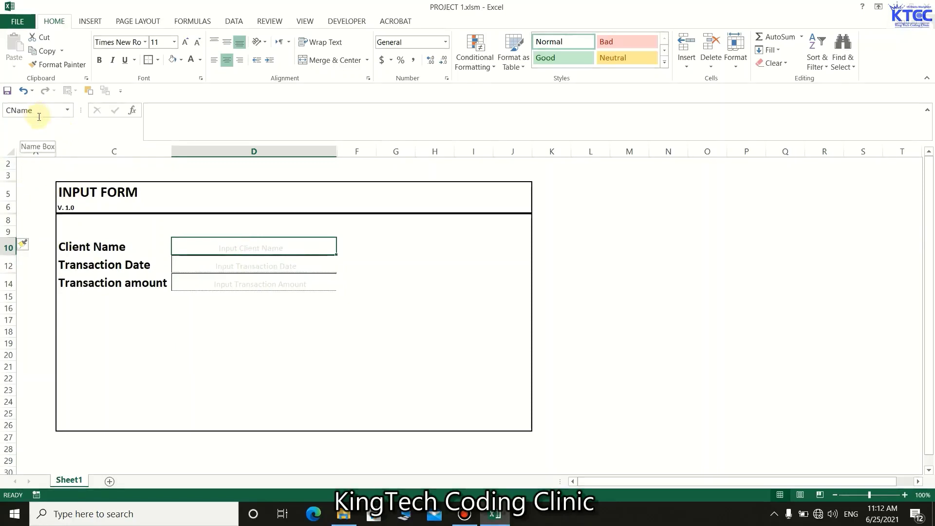
pyautogui.click(23, 91)
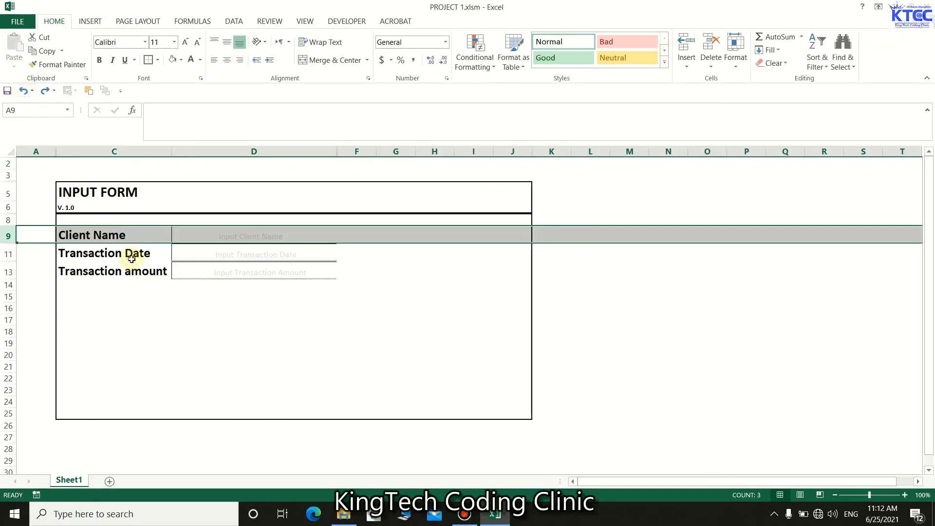
pyautogui.click(205, 320)
pyautogui.click(226, 241)
pyautogui.click(226, 255)
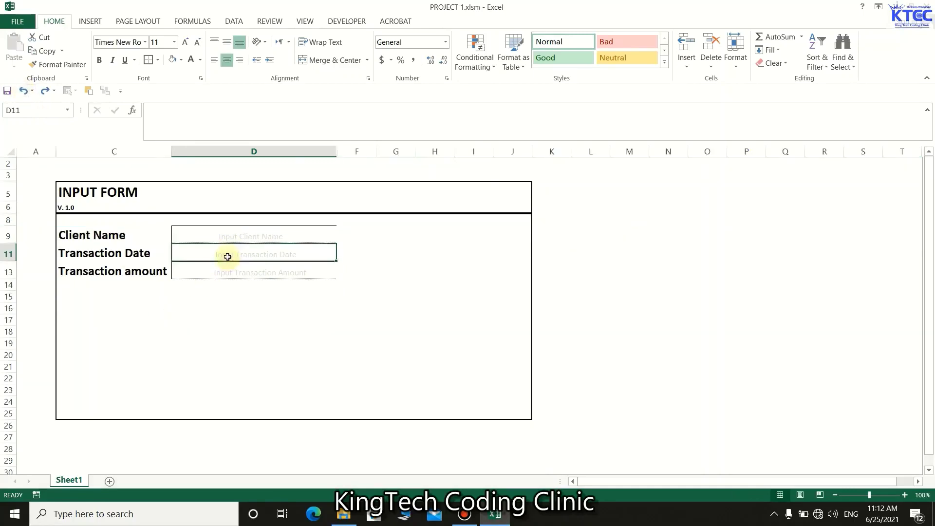
pyautogui.click(227, 274)
pyautogui.click(236, 341)
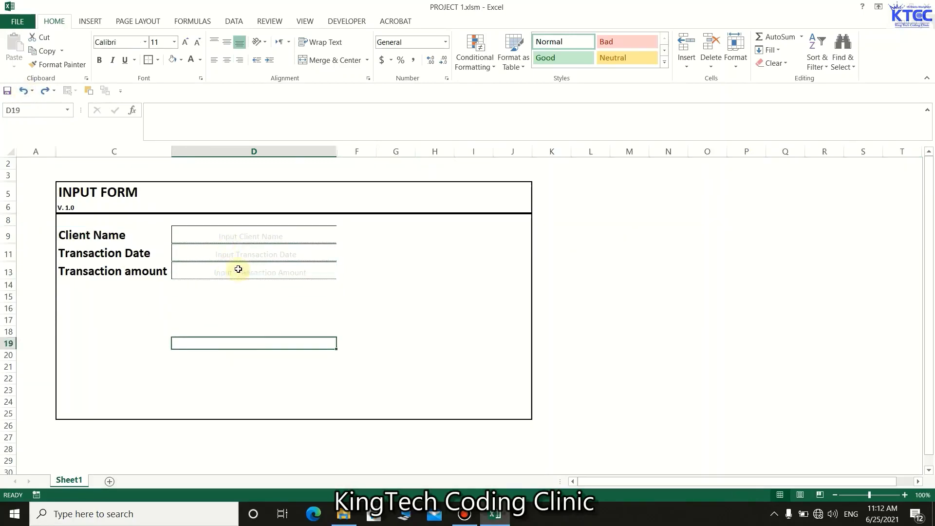
pyautogui.click(235, 239)
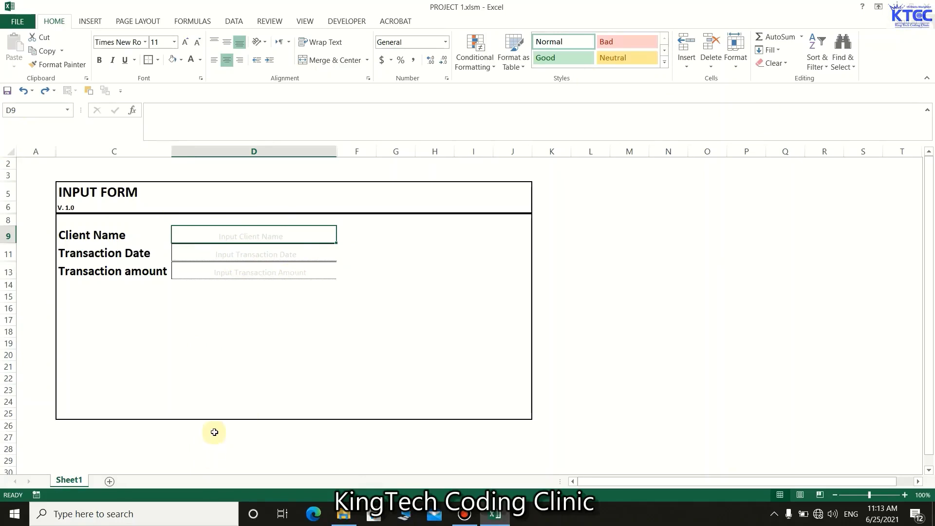
pyautogui.click(247, 253)
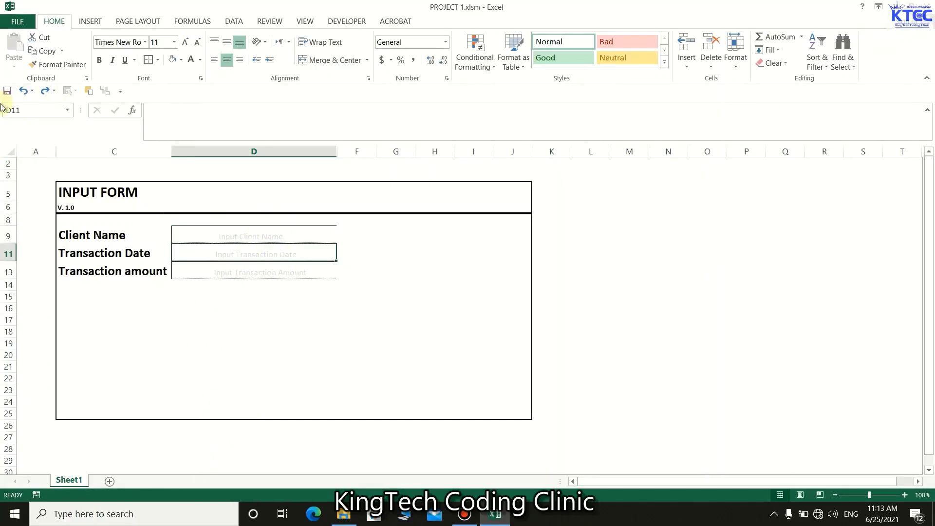
pyautogui.click(279, 271)
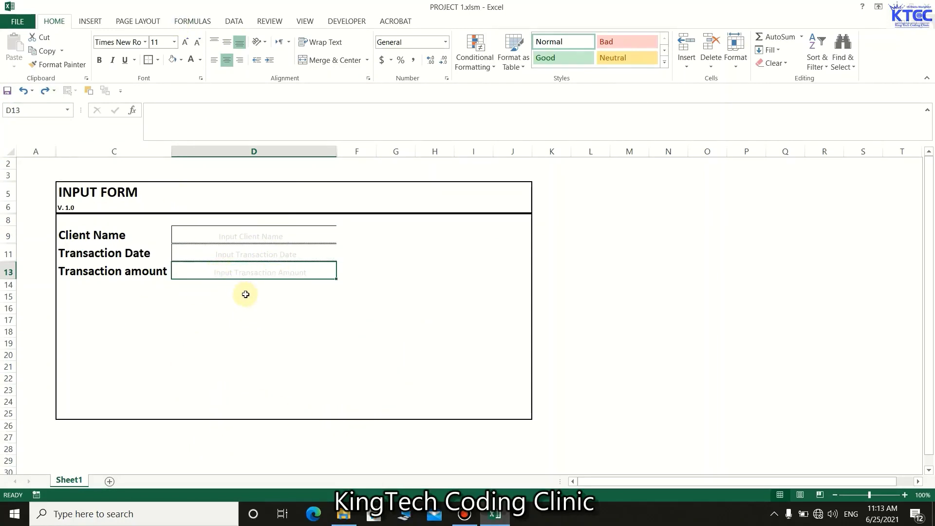
pyautogui.click(246, 324)
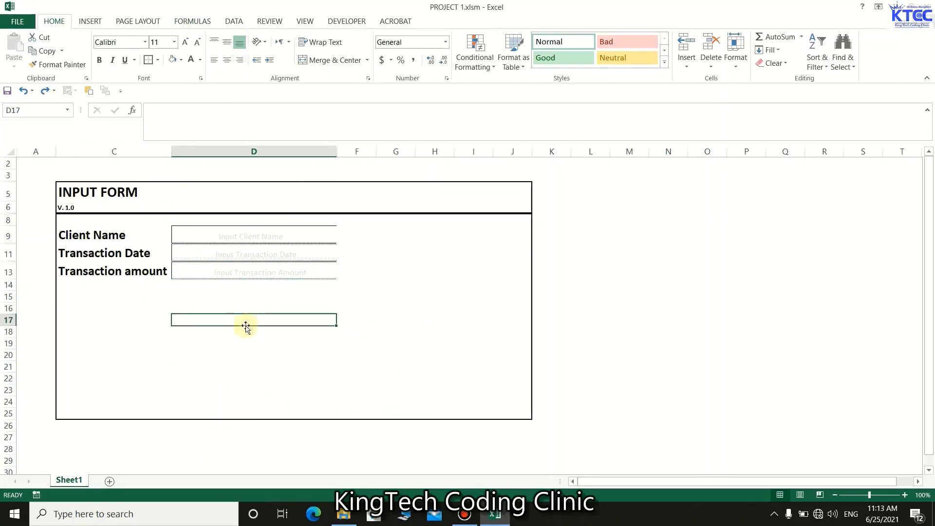
pyautogui.rightClick(4, 237)
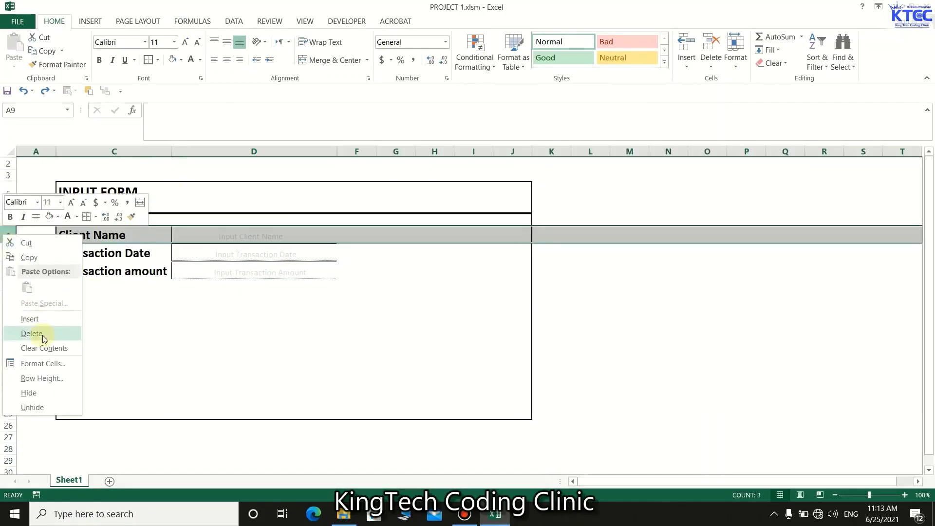
pyautogui.click(43, 318)
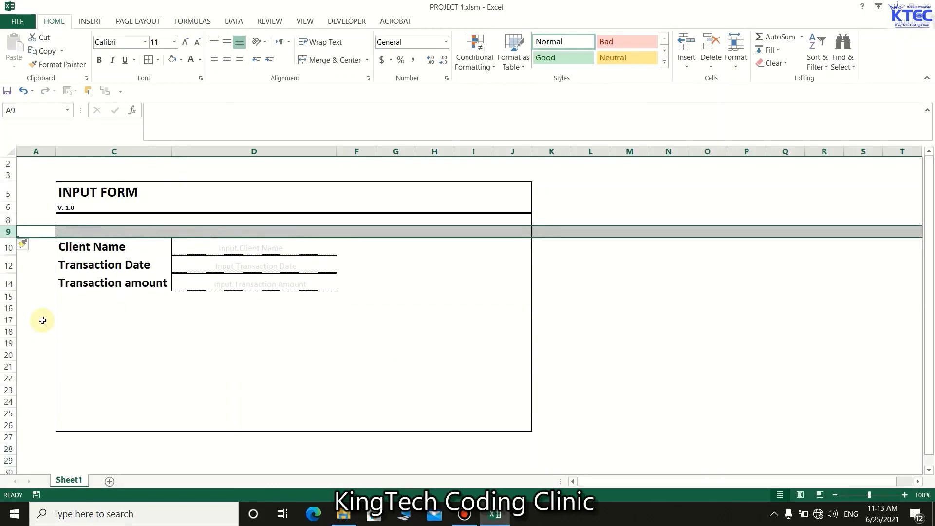
pyautogui.click(196, 352)
pyautogui.click(243, 248)
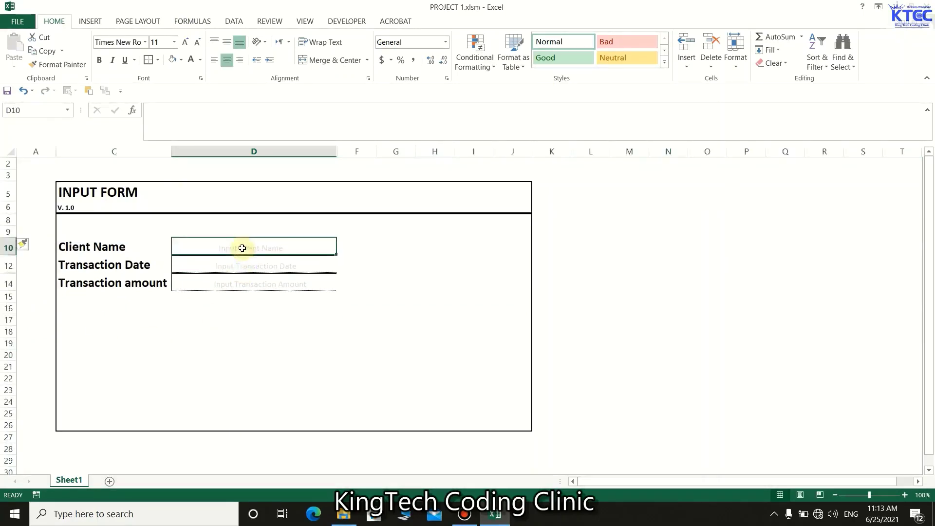
pyautogui.click(257, 254)
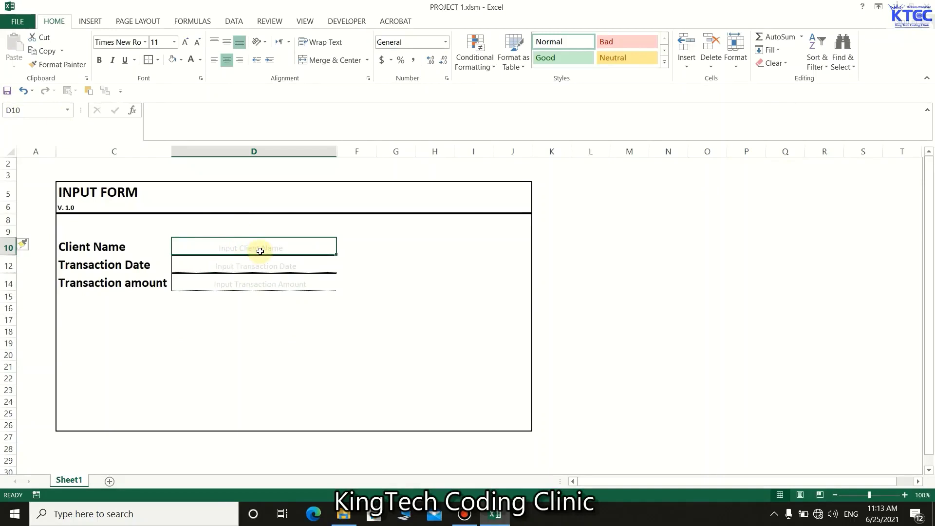
pyautogui.click(250, 269)
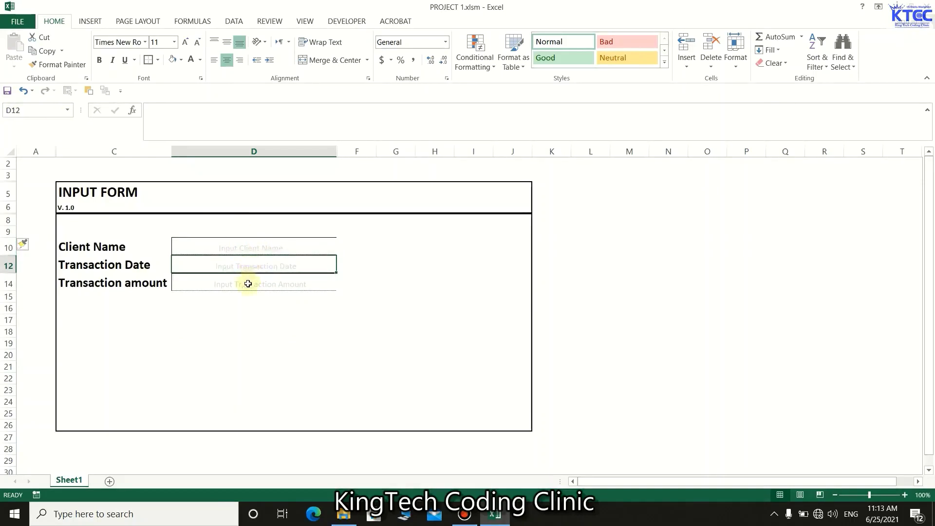
pyautogui.click(247, 284)
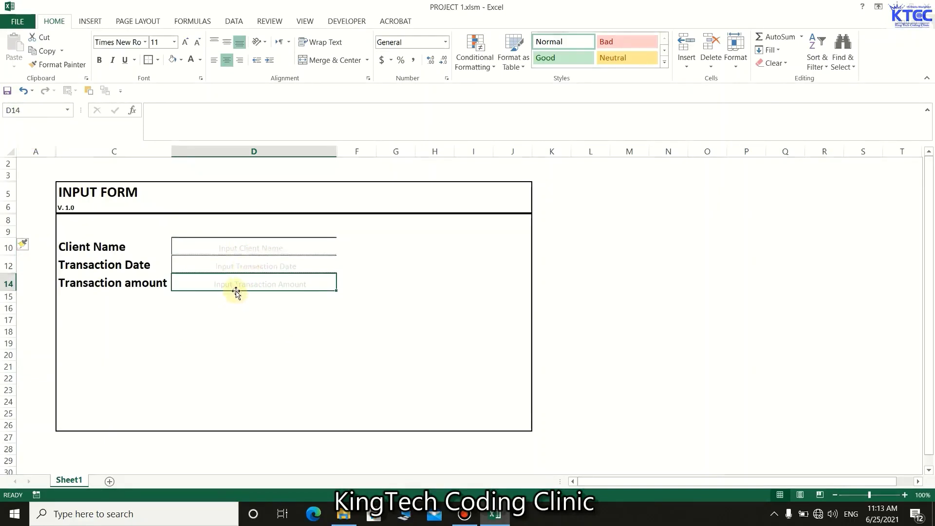
pyautogui.click(240, 330)
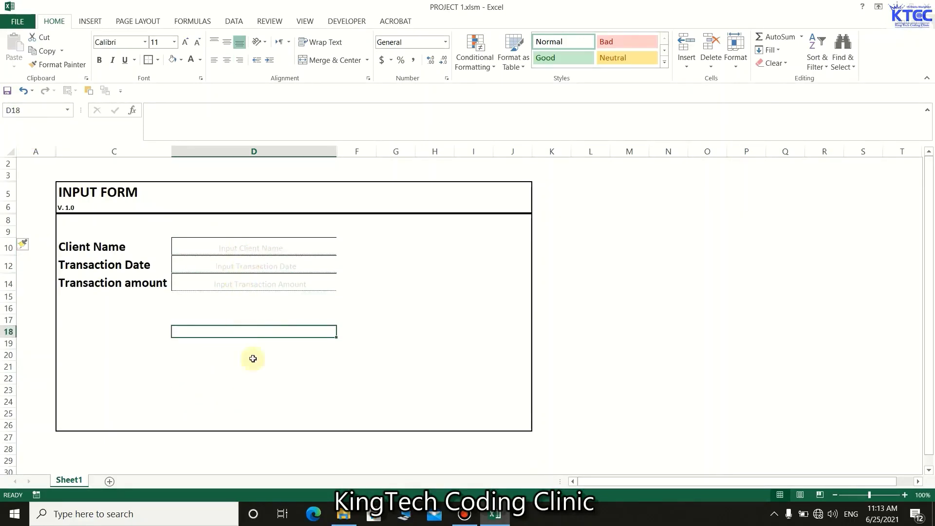
pyautogui.click(239, 250)
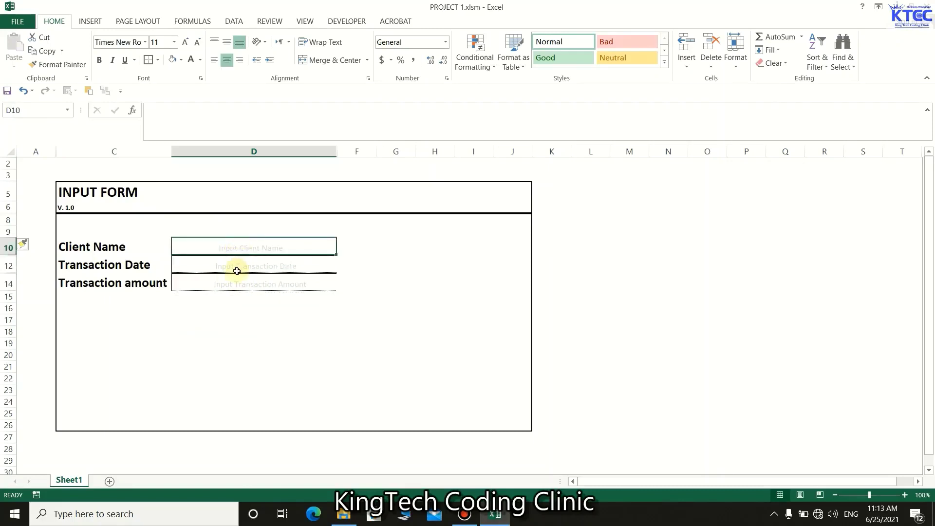
pyautogui.click(237, 270)
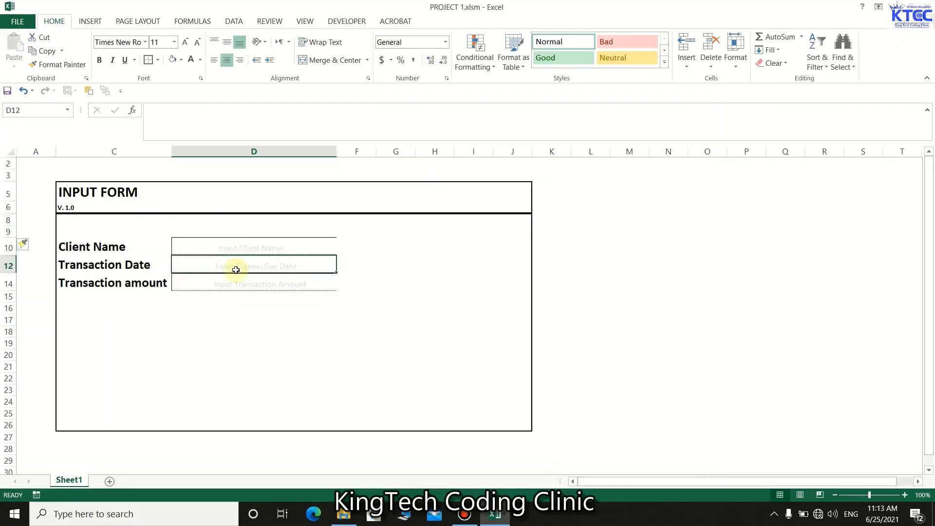
pyautogui.click(233, 287)
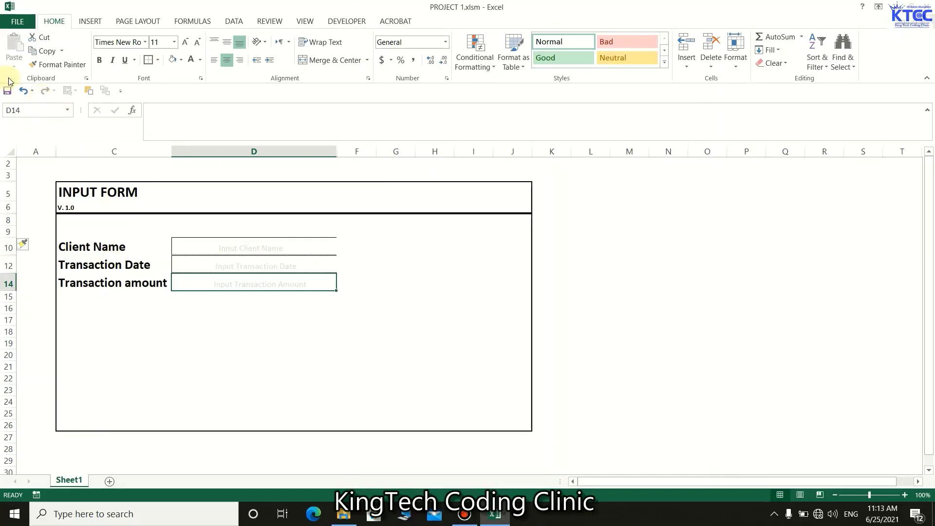
pyautogui.click(22, 93)
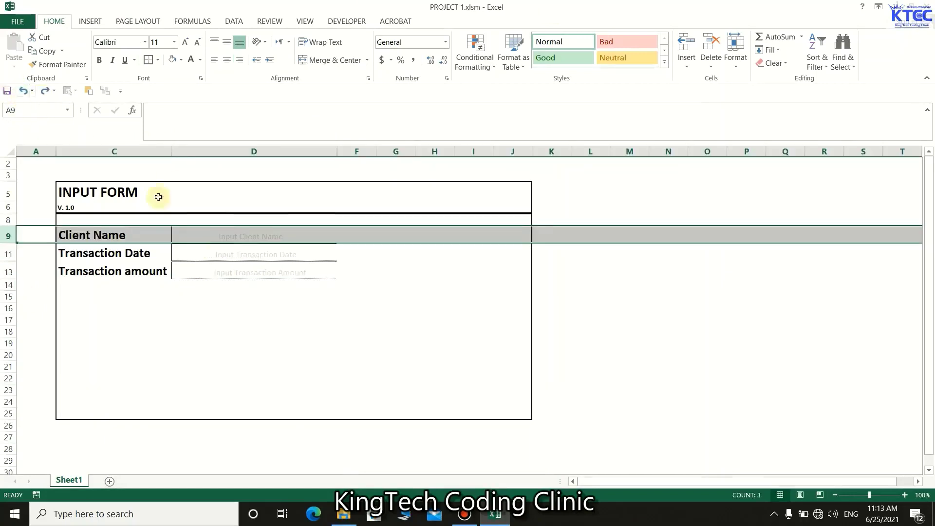
pyautogui.click(355, 320)
pyautogui.click(253, 237)
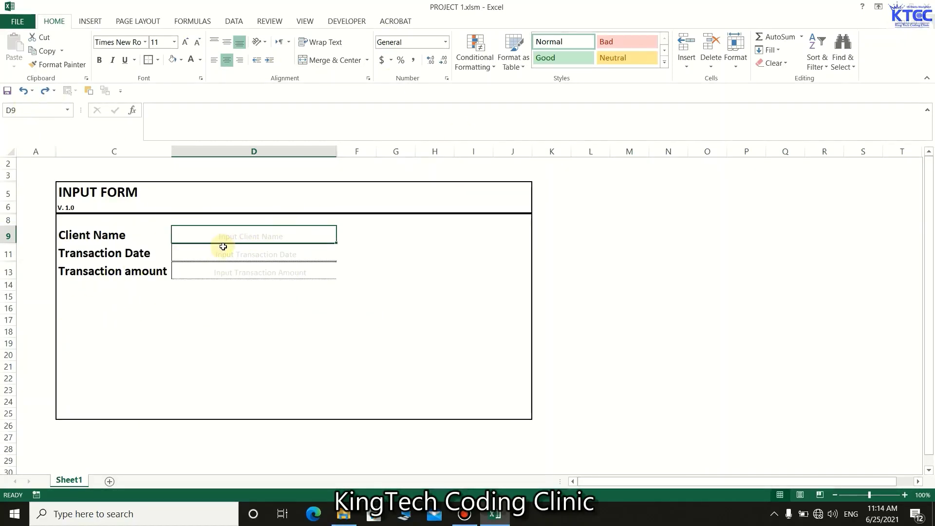
# Name the Client Name cell (mistakenly CAmount) and the Transaction Date cell TDate.
pyautogui.click(35, 111)
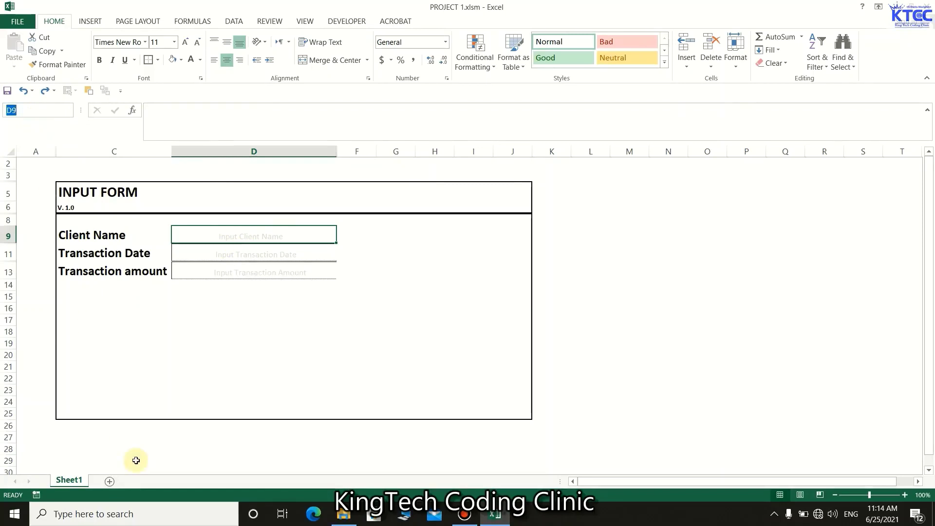
pyautogui.write('CAmount')
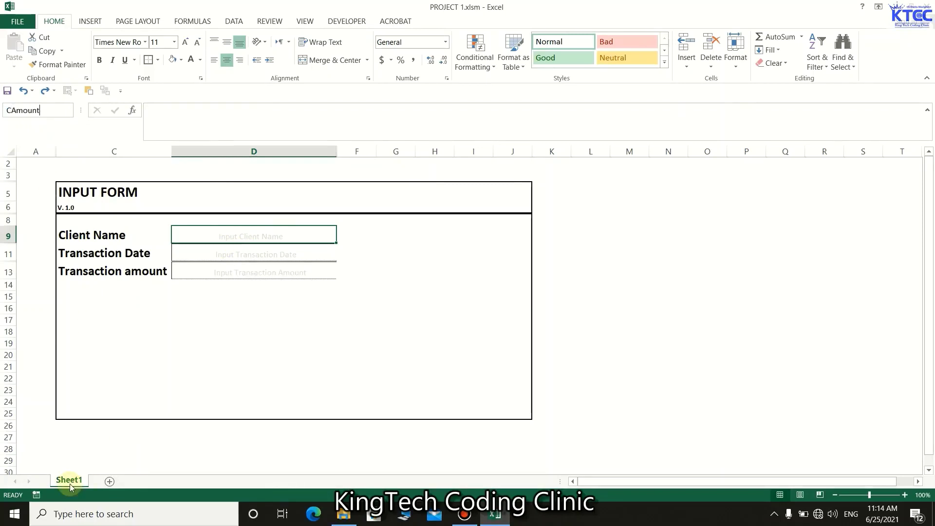
pyautogui.press('Return')
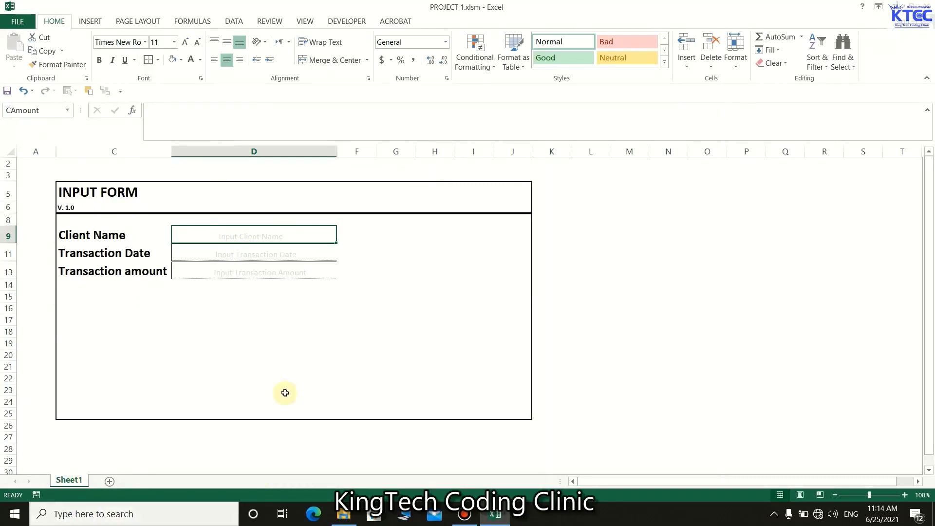
pyautogui.click(279, 366)
pyautogui.click(251, 251)
pyautogui.click(15, 111)
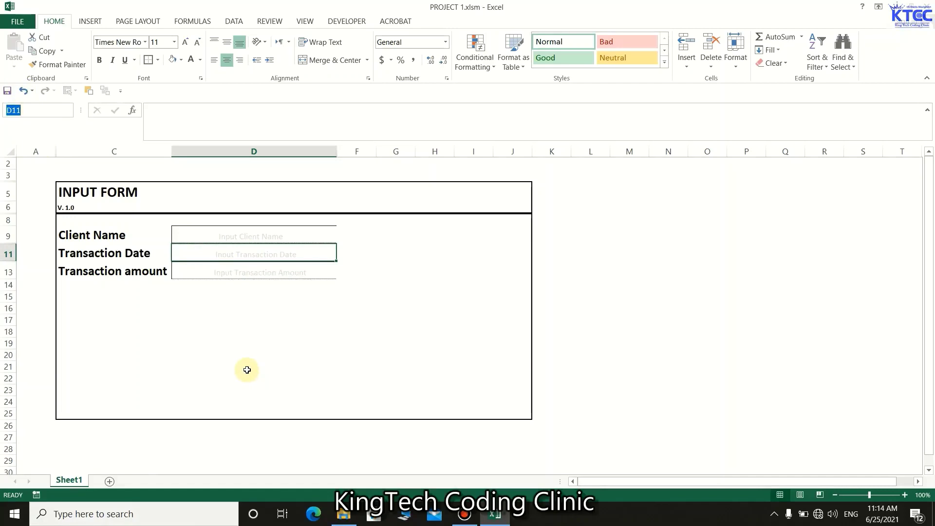
pyautogui.write('TDate')
pyautogui.click(247, 370)
# Name D13 TAmount, then give the Client Name cell the name TName.
pyautogui.click(232, 271)
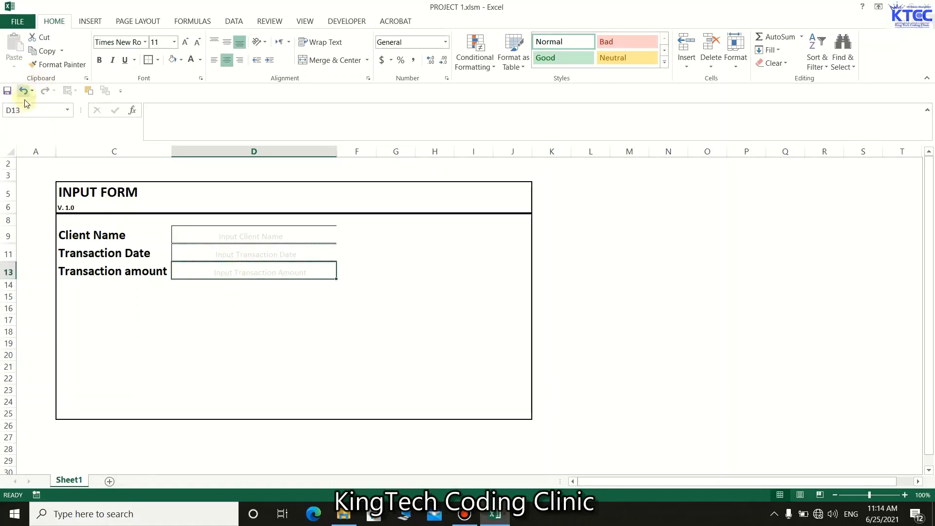
pyautogui.click(15, 111)
pyautogui.write('TAmount')
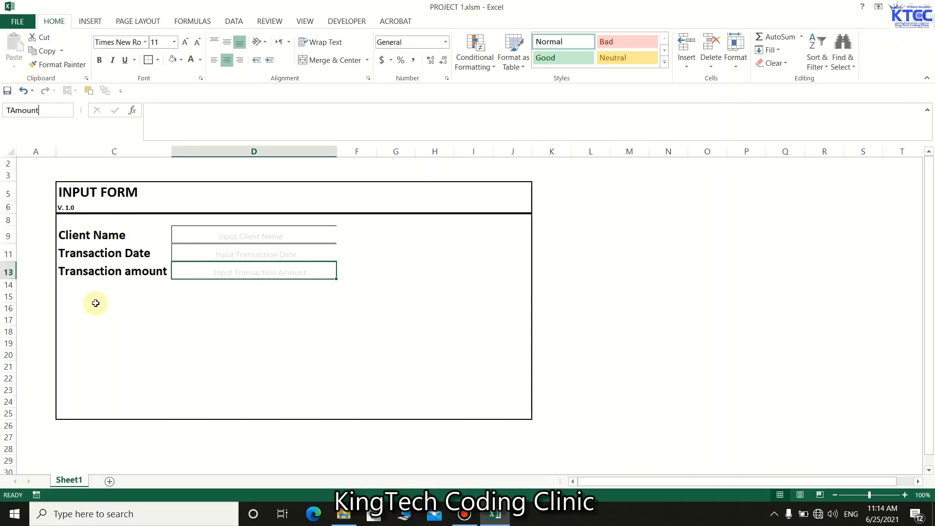
pyautogui.press('Return')
pyautogui.click(180, 323)
pyautogui.click(209, 238)
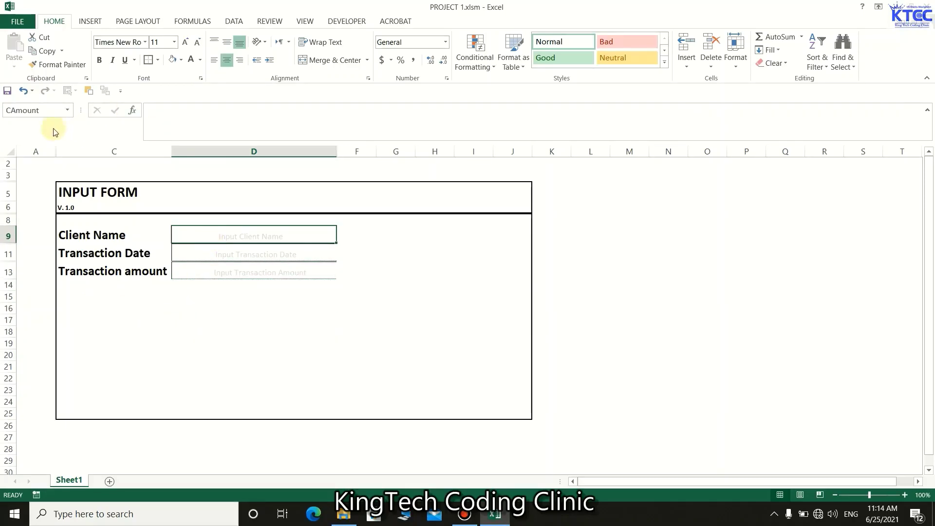
pyautogui.click(45, 110)
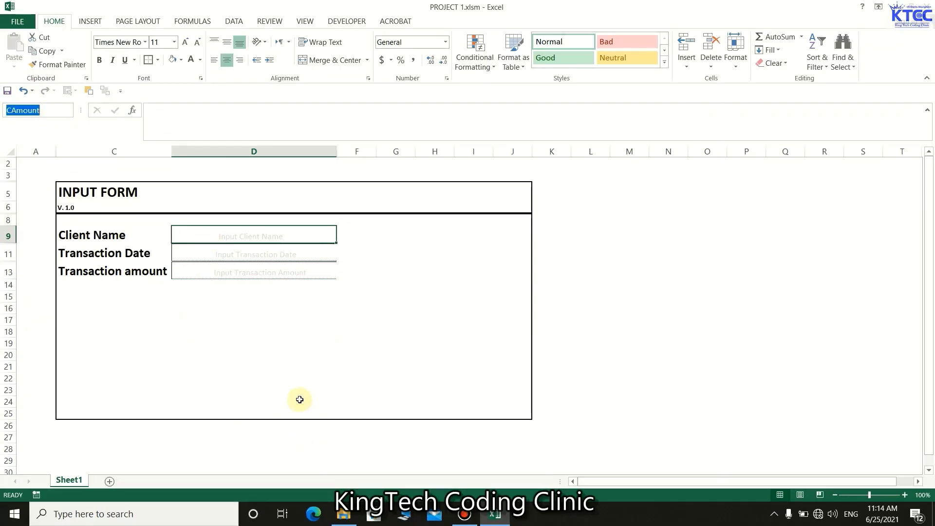
pyautogui.write('TName')
pyautogui.press('Return')
# Retry renaming the Client Name cell in the Name Box, discarding a stray cell entry.
pyautogui.click(305, 356)
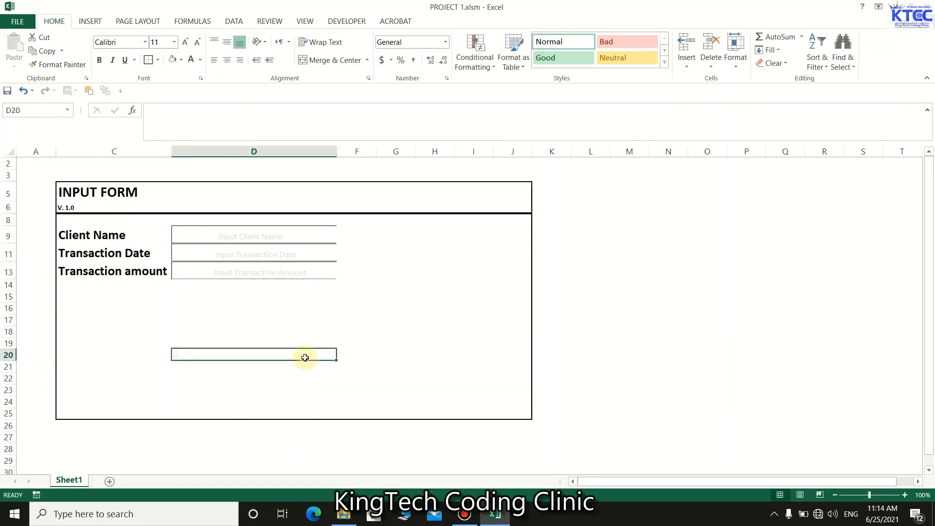
pyautogui.click(213, 248)
pyautogui.click(230, 240)
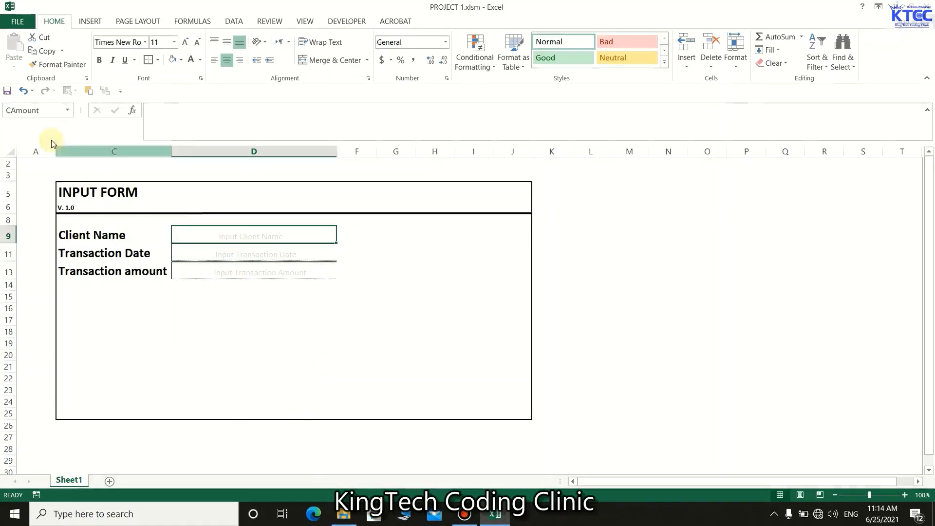
pyautogui.click(44, 111)
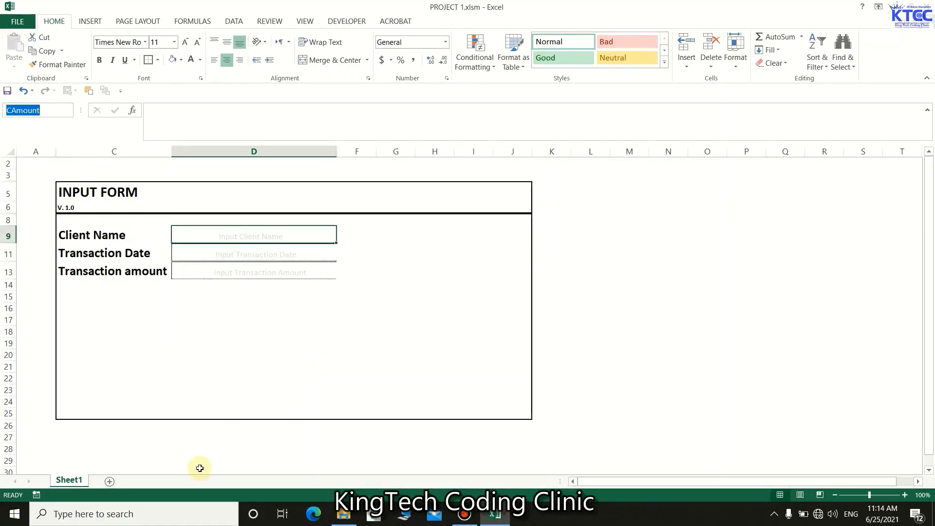
pyautogui.click(257, 364)
pyautogui.click(261, 391)
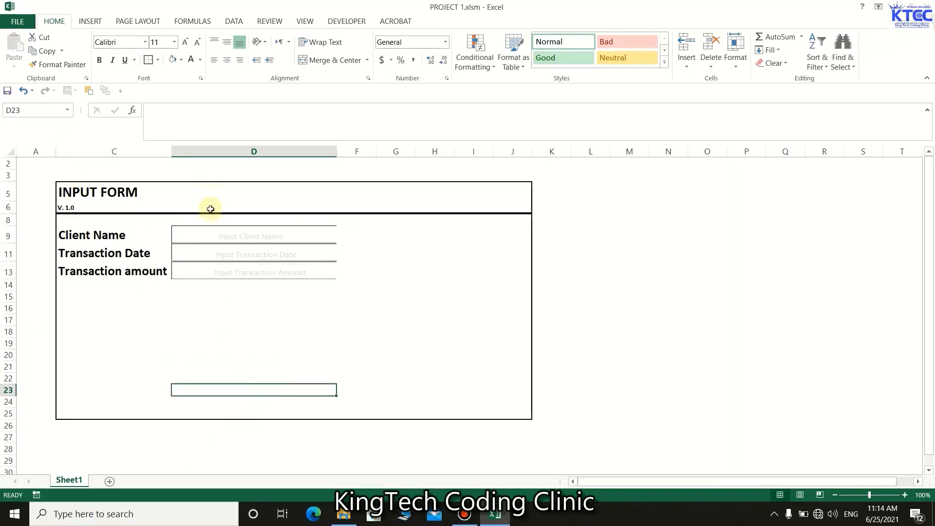
pyautogui.click(217, 234)
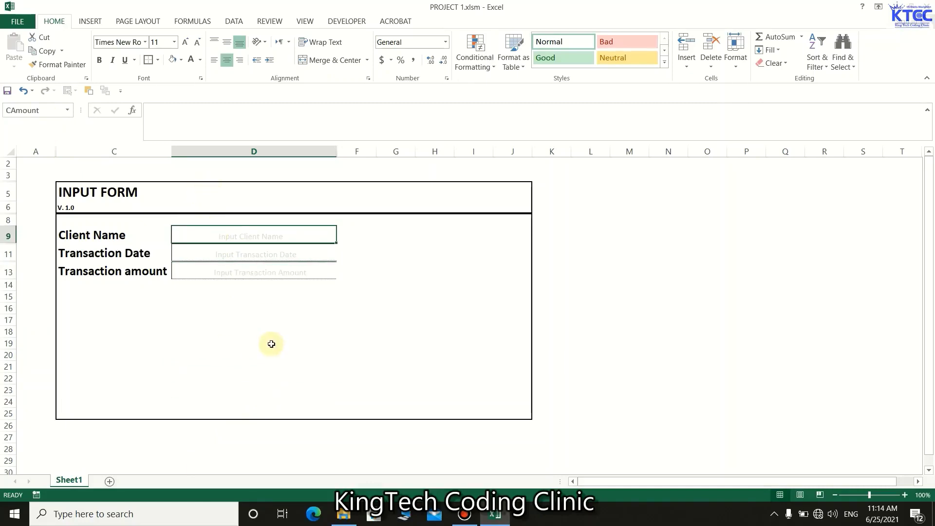
pyautogui.write('C')
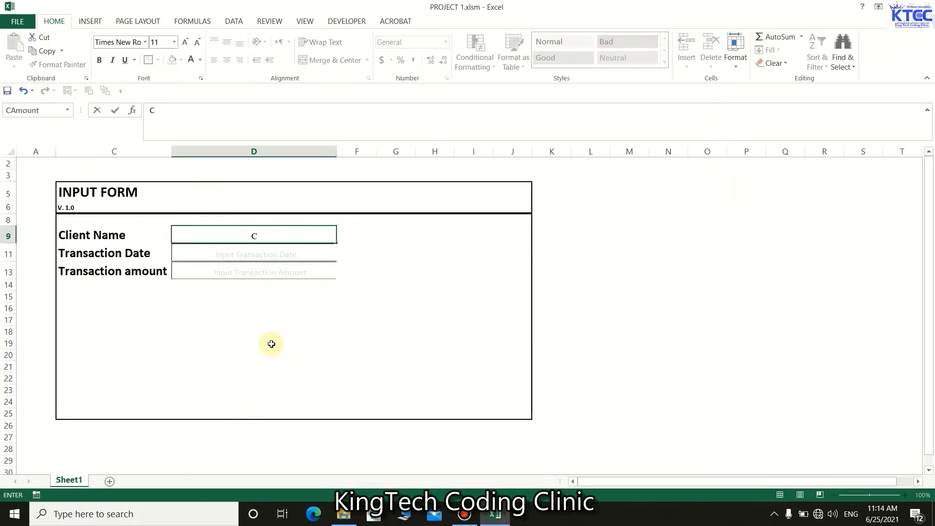
pyautogui.click(271, 344)
pyautogui.click(244, 239)
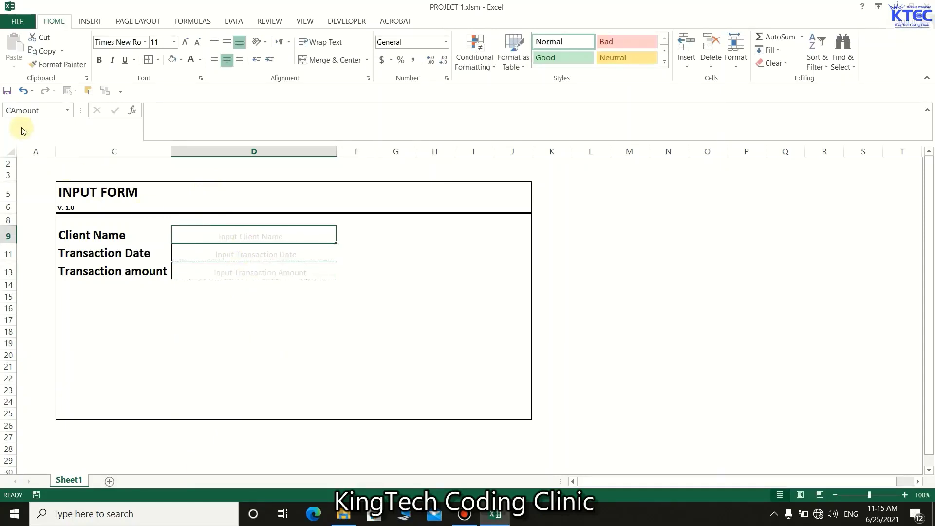
pyautogui.click(26, 110)
pyautogui.write('C')
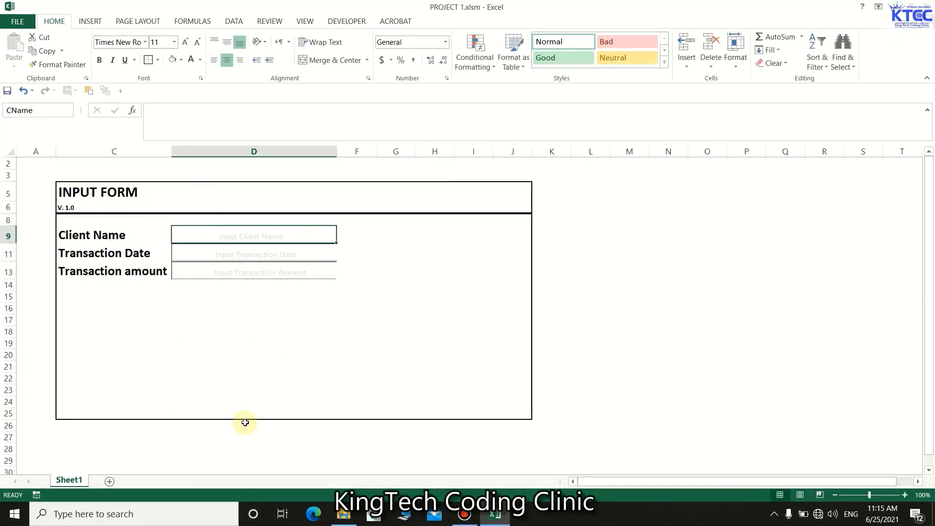
pyautogui.click(418, 345)
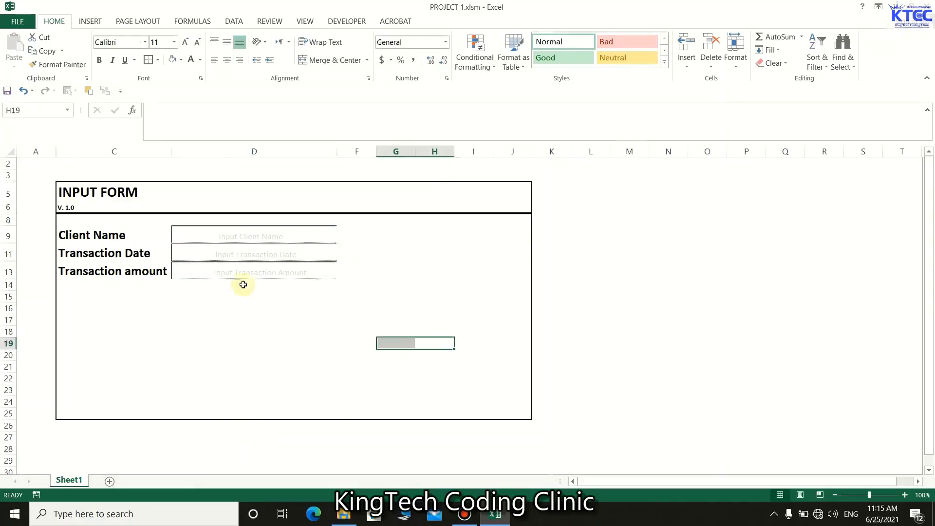
# Check the input cells' names and undo the wrong name on the Client Name cell.
pyautogui.click(242, 243)
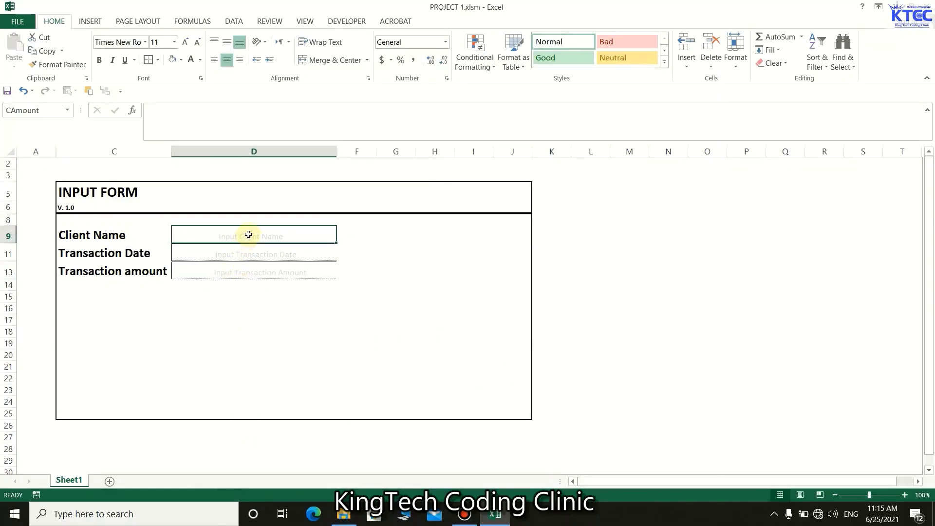
pyautogui.click(247, 246)
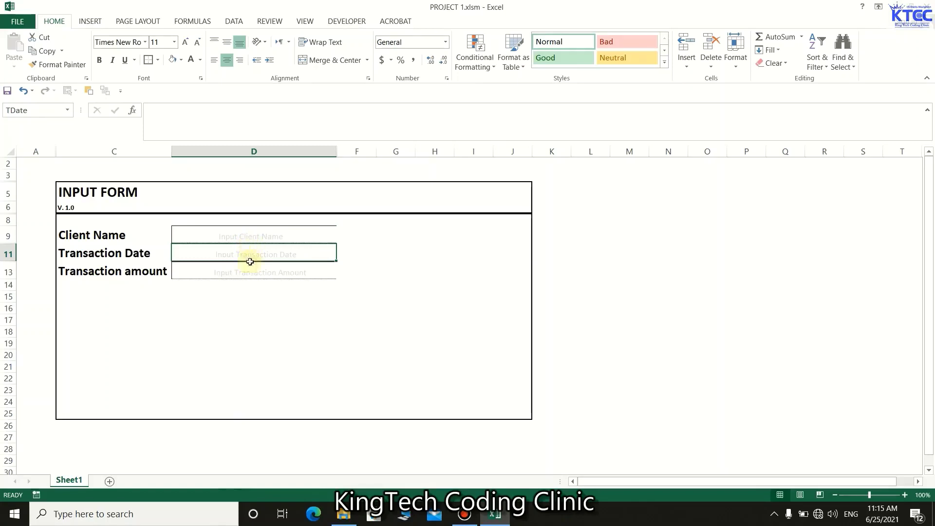
pyautogui.click(249, 263)
pyautogui.click(249, 255)
pyautogui.click(250, 236)
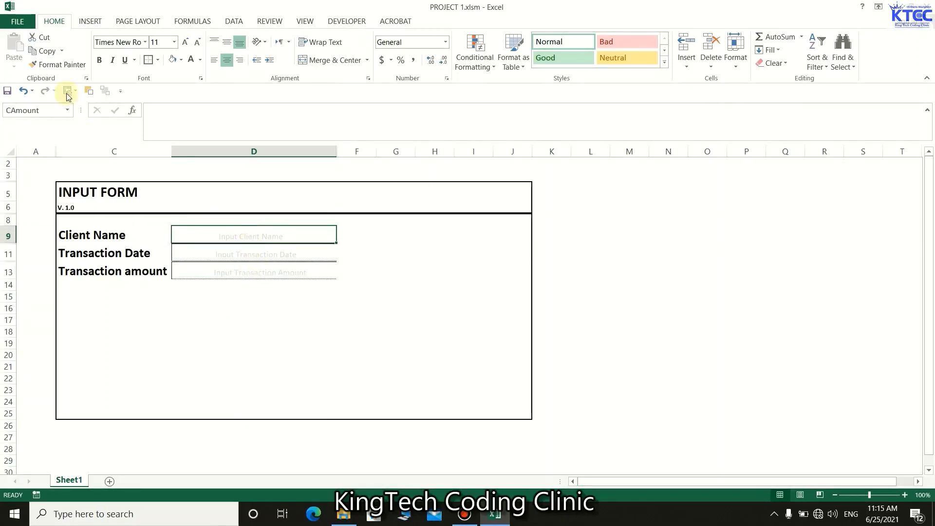
pyautogui.click(22, 91)
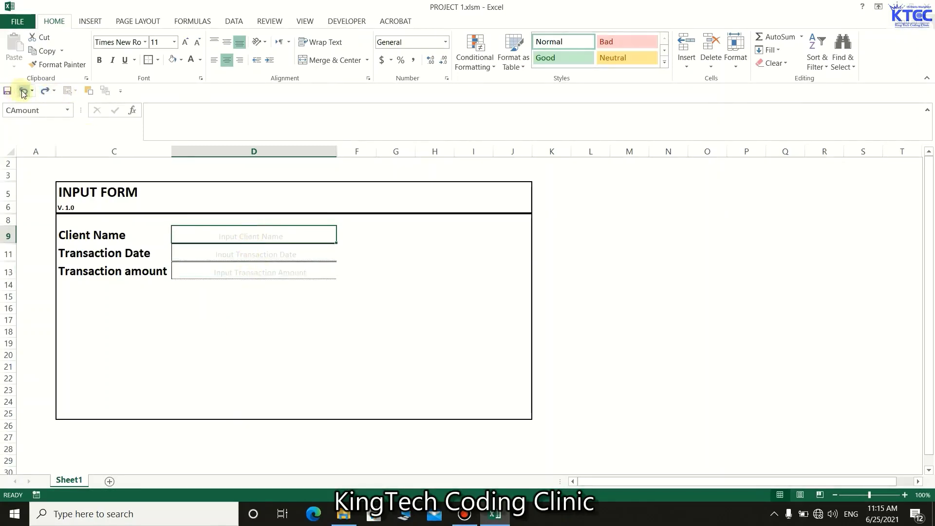
# Click through the Client Name, Transaction Date and Transaction amount cells to review their names.
pyautogui.click(230, 257)
pyautogui.click(232, 274)
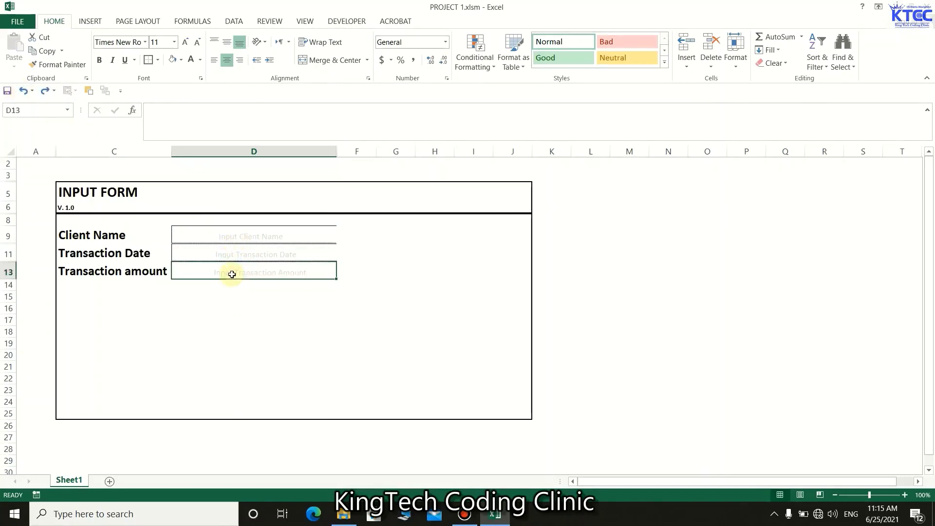
pyautogui.click(180, 343)
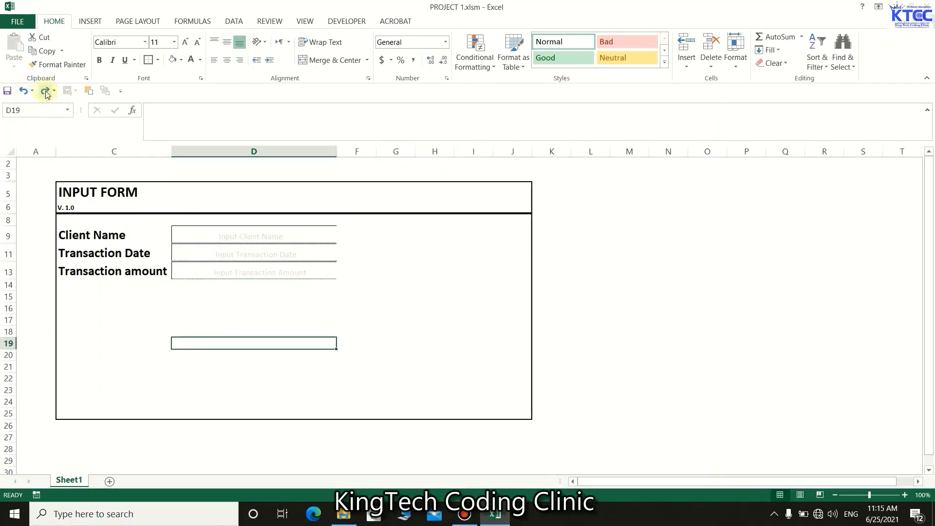
pyautogui.click(230, 236)
pyautogui.click(236, 257)
pyautogui.click(238, 272)
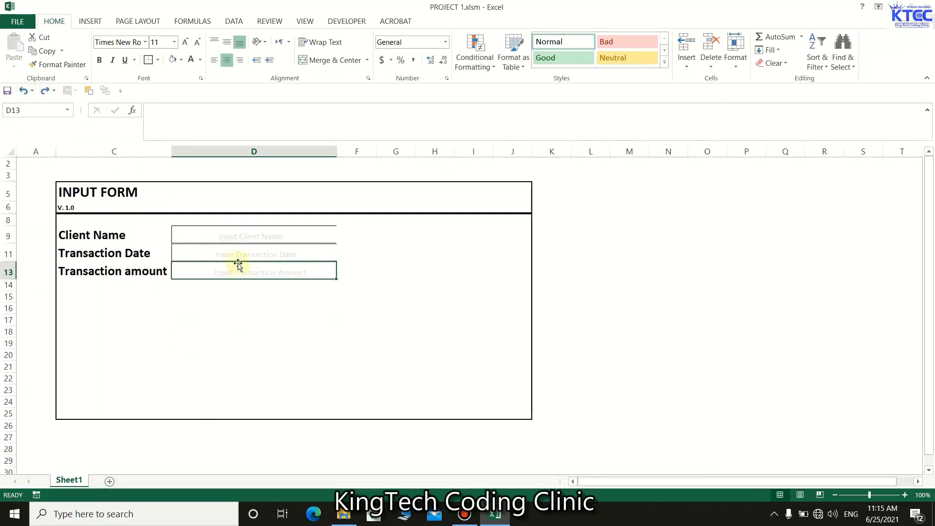
pyautogui.click(240, 236)
# Name the Client Name cell CName and the Transaction Date cell TDate.
pyautogui.click(13, 110)
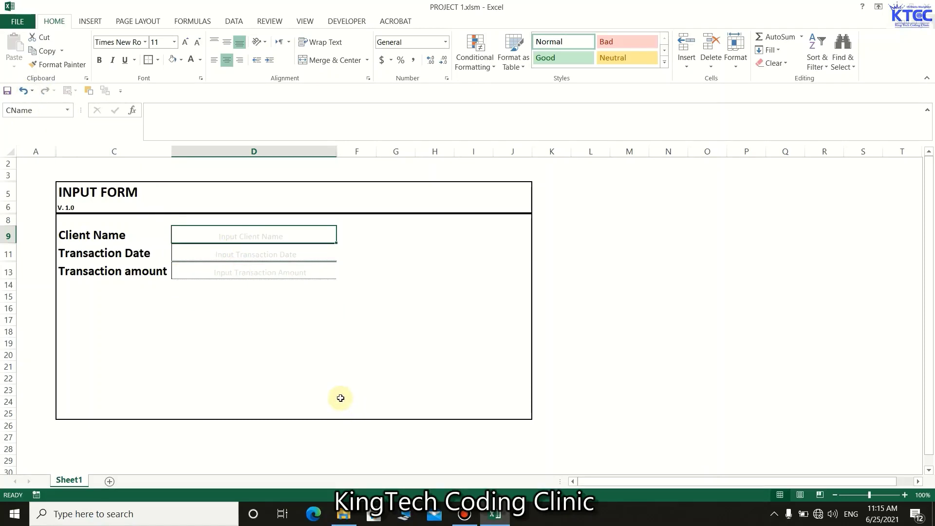
pyautogui.click(330, 348)
pyautogui.click(255, 239)
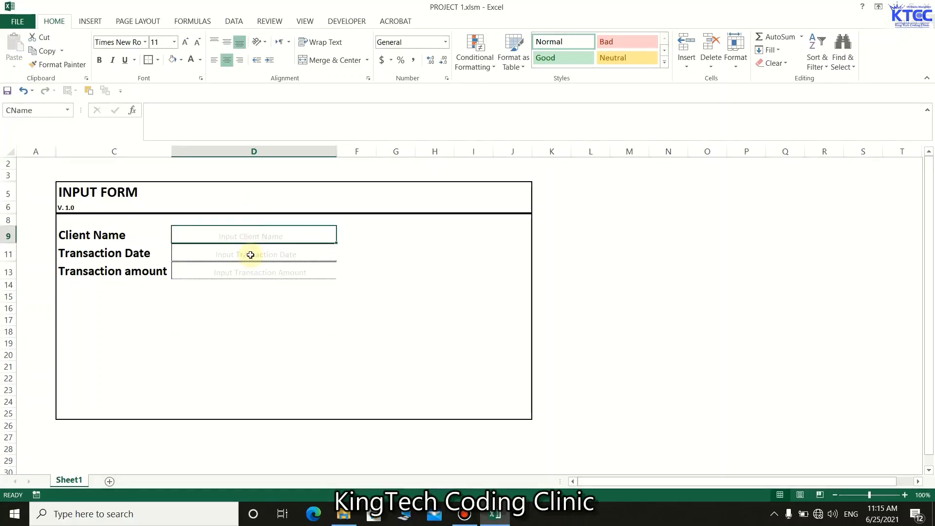
pyautogui.click(250, 254)
pyautogui.click(30, 110)
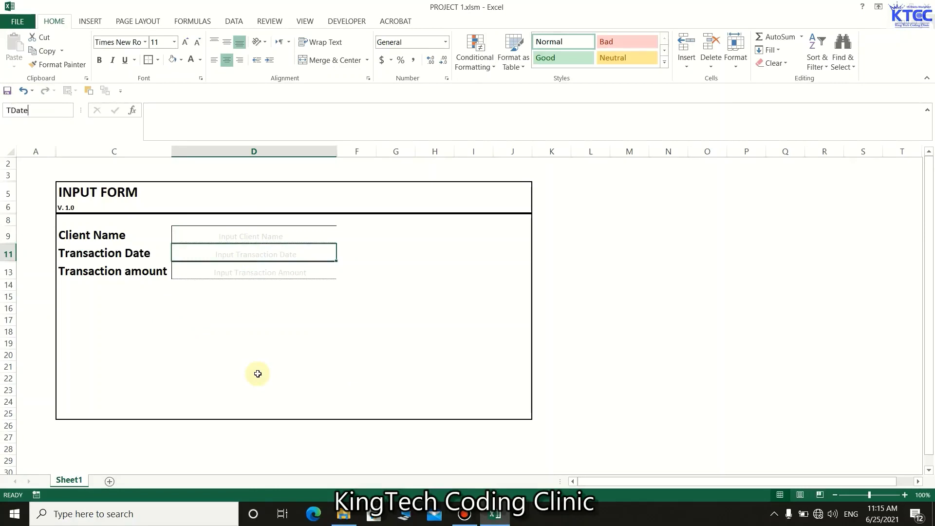
pyautogui.click(255, 364)
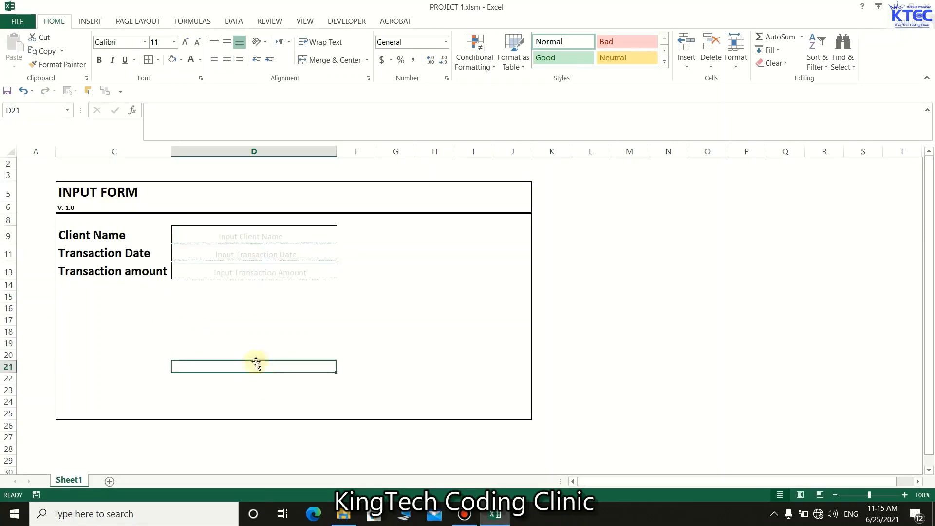
pyautogui.click(226, 256)
# Name D13 TAmount and confirm the three cells carry TAmount, TDate and CName.
pyautogui.click(208, 272)
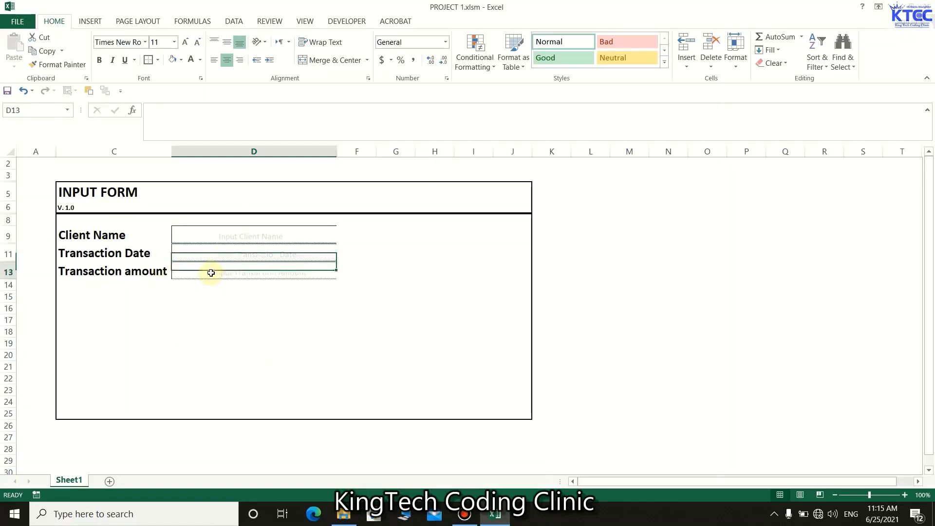
pyautogui.click(29, 110)
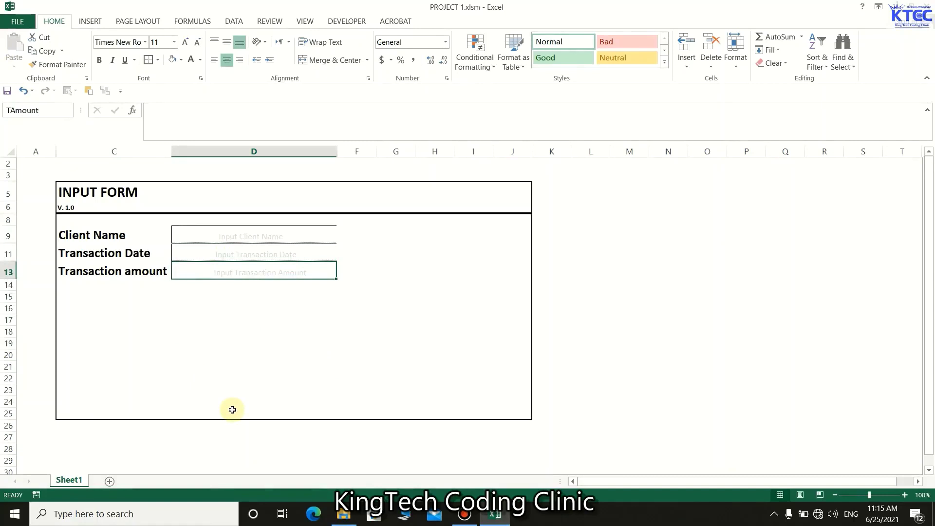
pyautogui.click(275, 366)
pyautogui.click(243, 272)
pyautogui.click(244, 255)
pyautogui.click(244, 236)
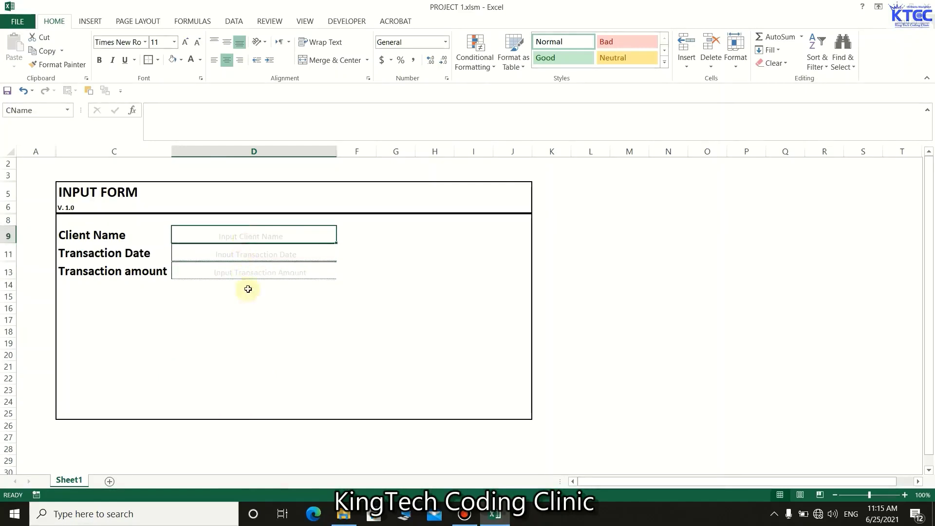
pyautogui.click(255, 330)
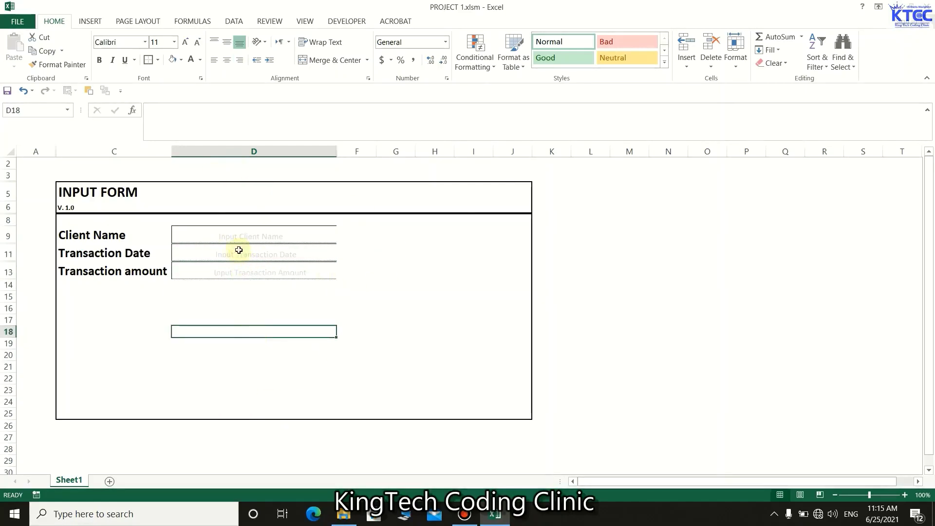
pyautogui.rightClick(4, 237)
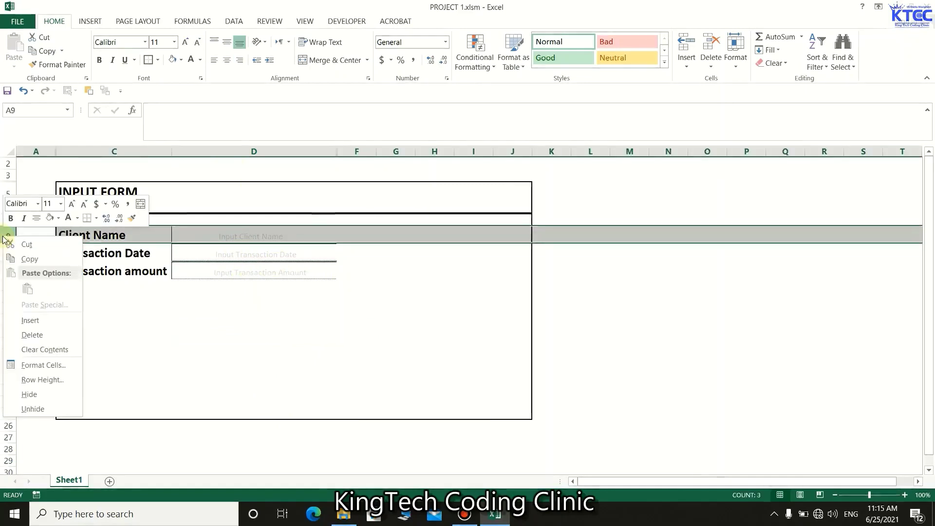
pyautogui.click(30, 320)
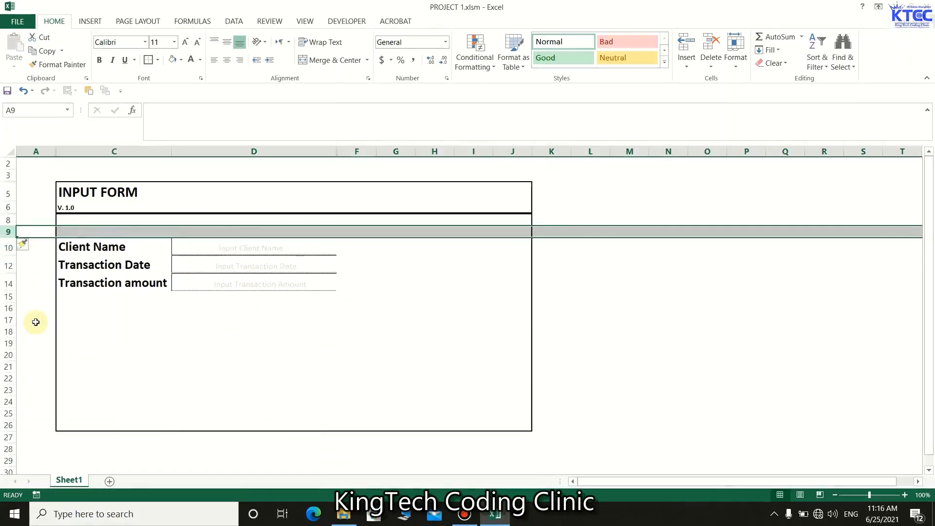
pyautogui.rightClick(4, 265)
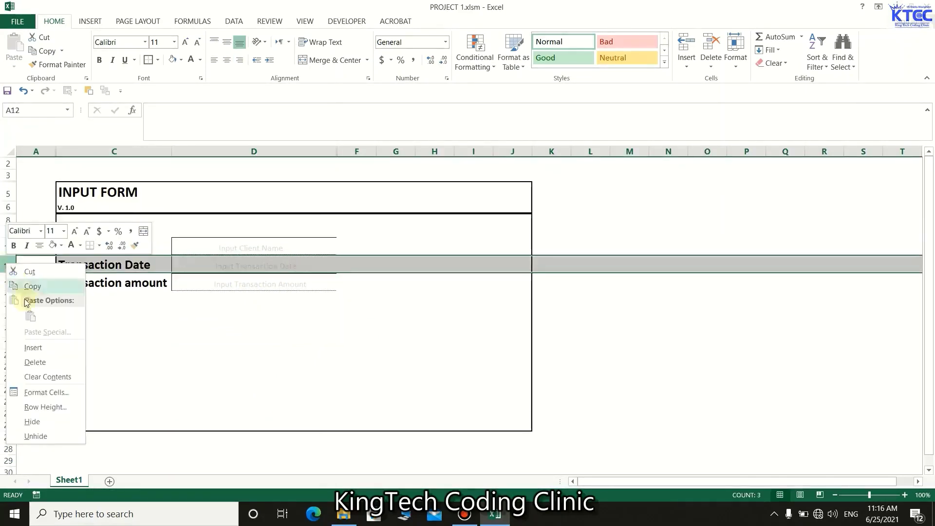
pyautogui.click(35, 348)
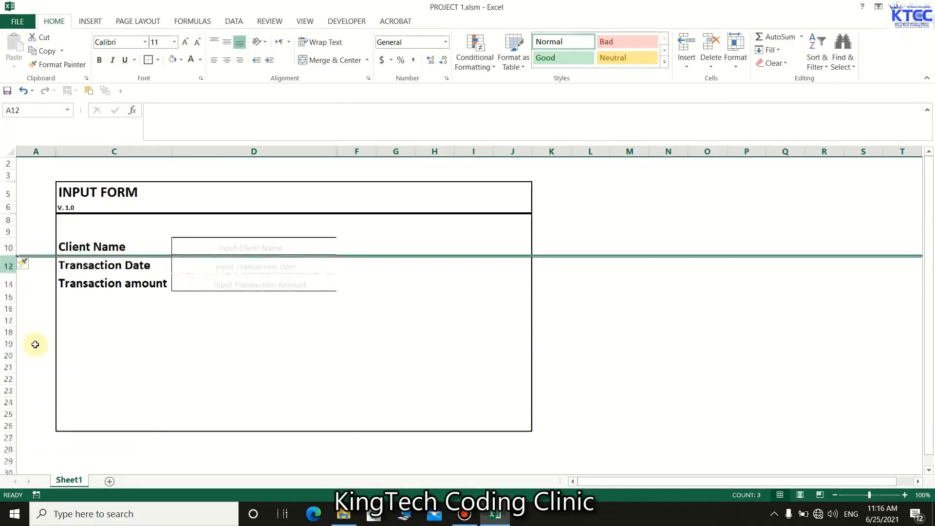
pyautogui.click(229, 390)
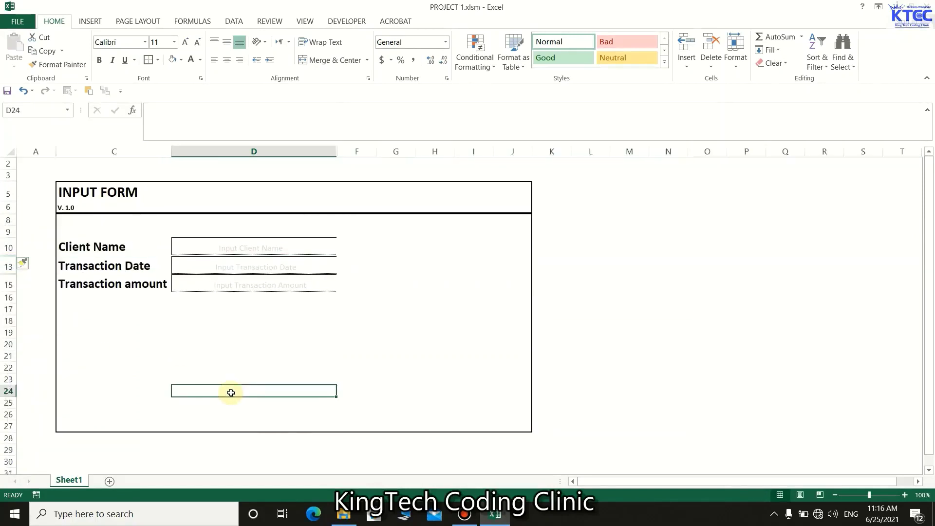
pyautogui.click(22, 90)
pyautogui.click(162, 342)
pyautogui.click(6, 283)
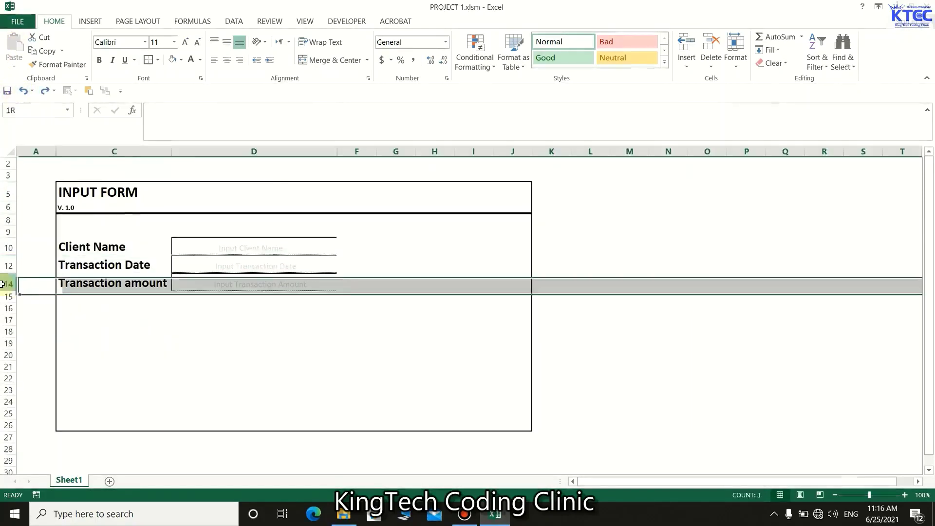
pyautogui.rightClick(3, 285)
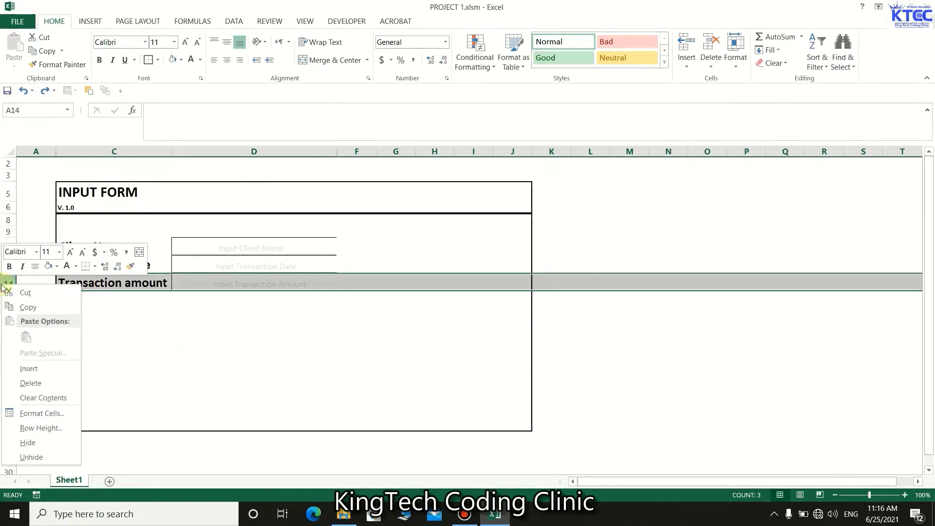
pyautogui.click(28, 370)
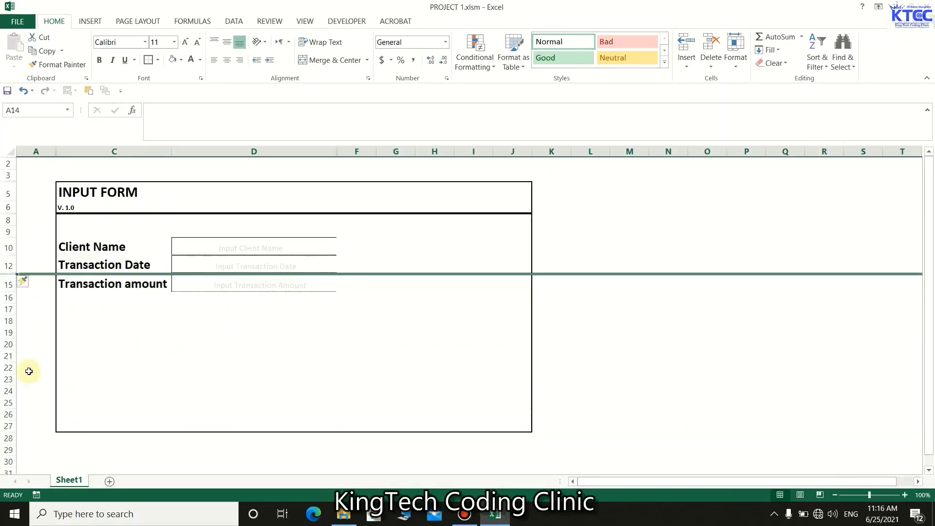
pyautogui.click(22, 91)
pyautogui.click(158, 368)
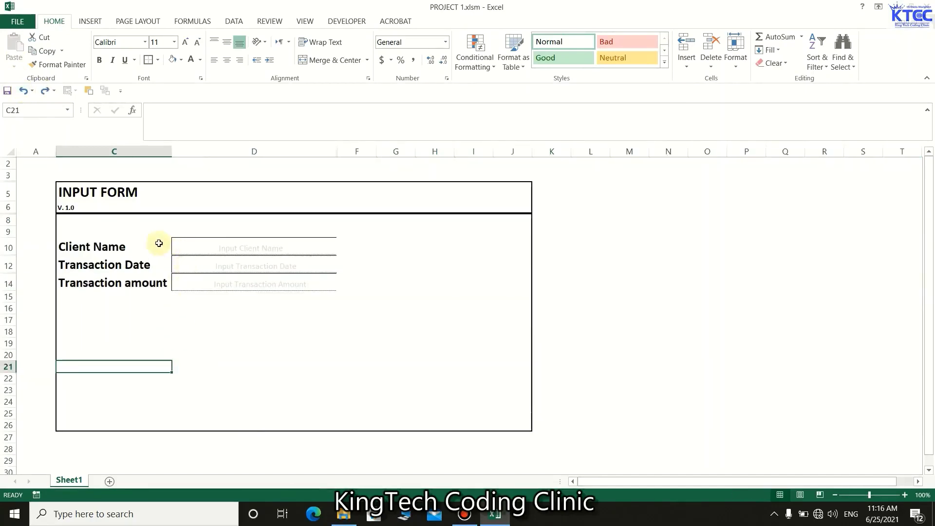
pyautogui.click(9, 247)
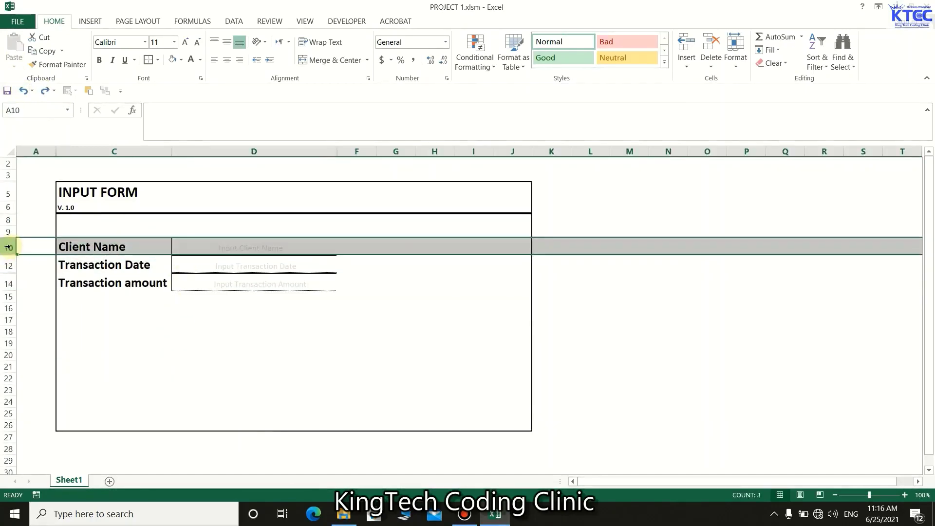
pyautogui.click(252, 373)
pyautogui.click(4, 249)
pyautogui.rightClick(2, 250)
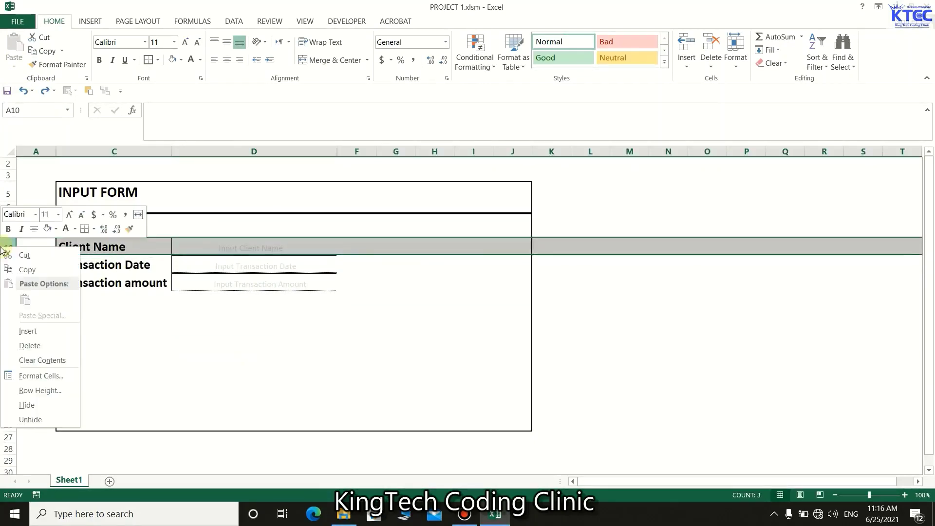
pyautogui.click(30, 332)
pyautogui.click(184, 358)
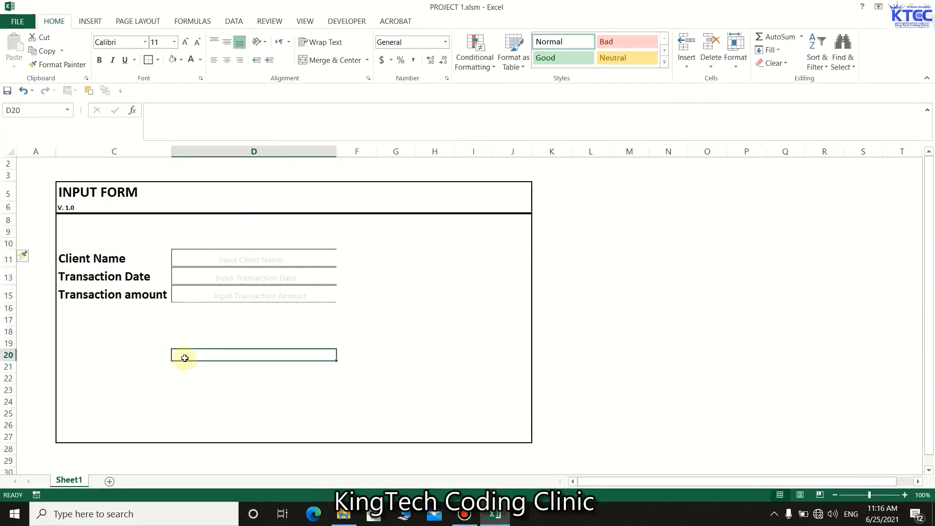
pyautogui.click(218, 260)
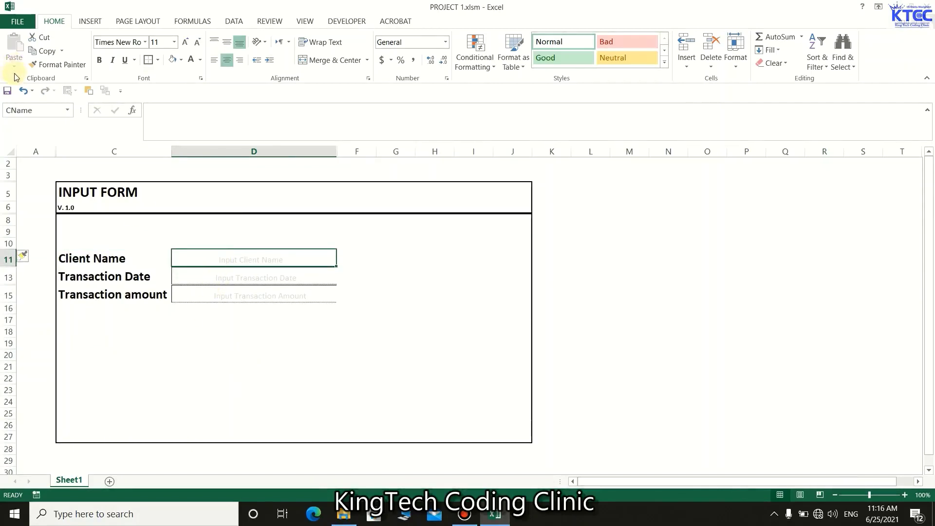
pyautogui.click(226, 276)
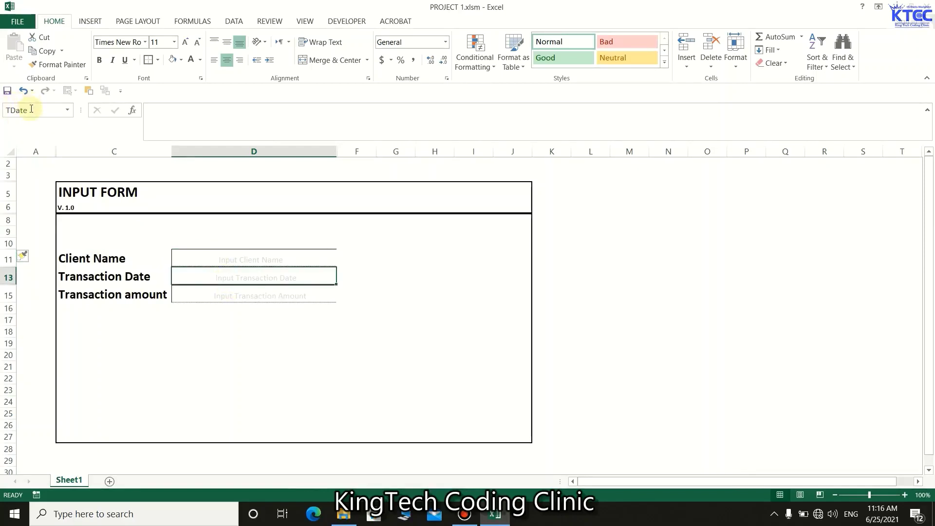
pyautogui.click(230, 296)
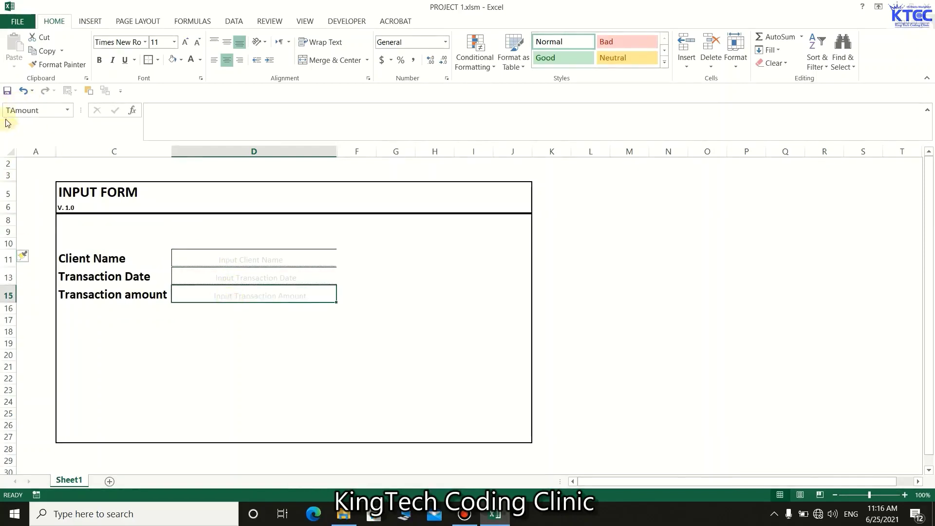
pyautogui.click(254, 264)
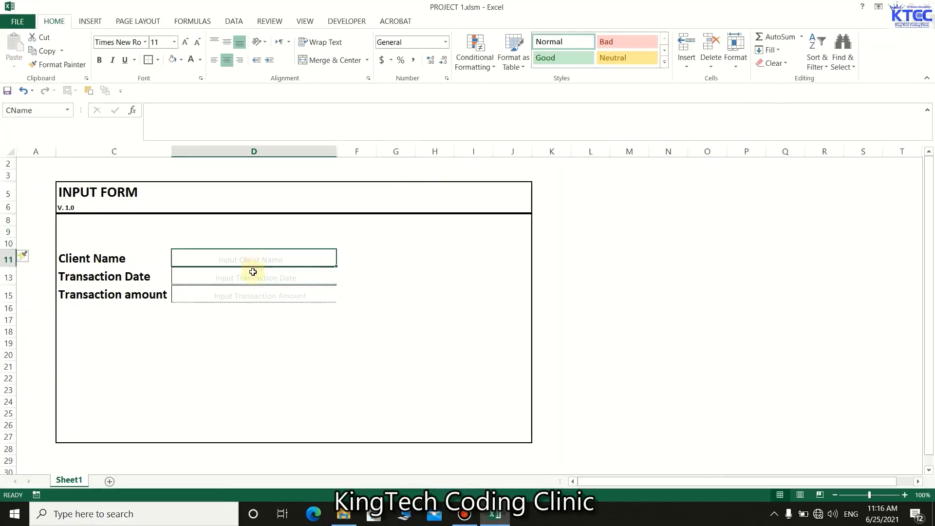
pyautogui.click(252, 277)
# Undo the inserted row, then recheck the defined names of the fields on rows 9, 11 and 13.
pyautogui.click(253, 298)
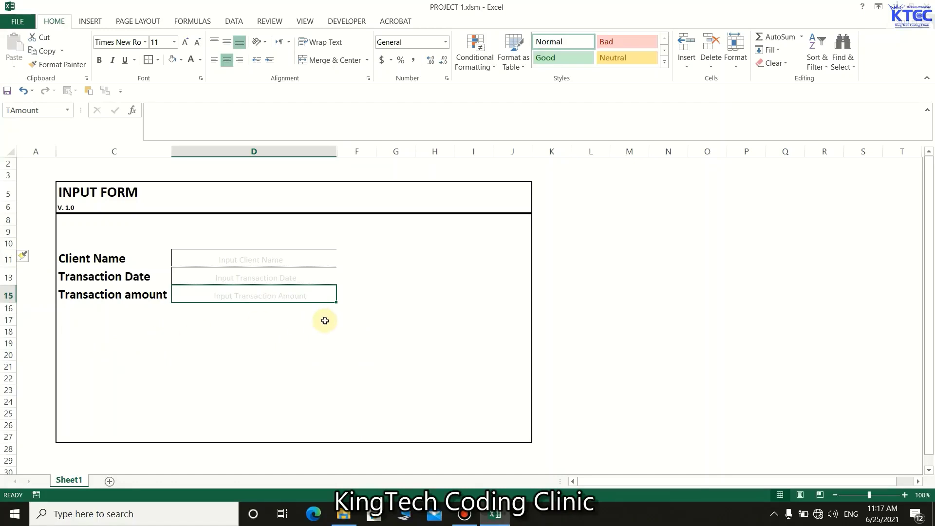
pyautogui.click(22, 91)
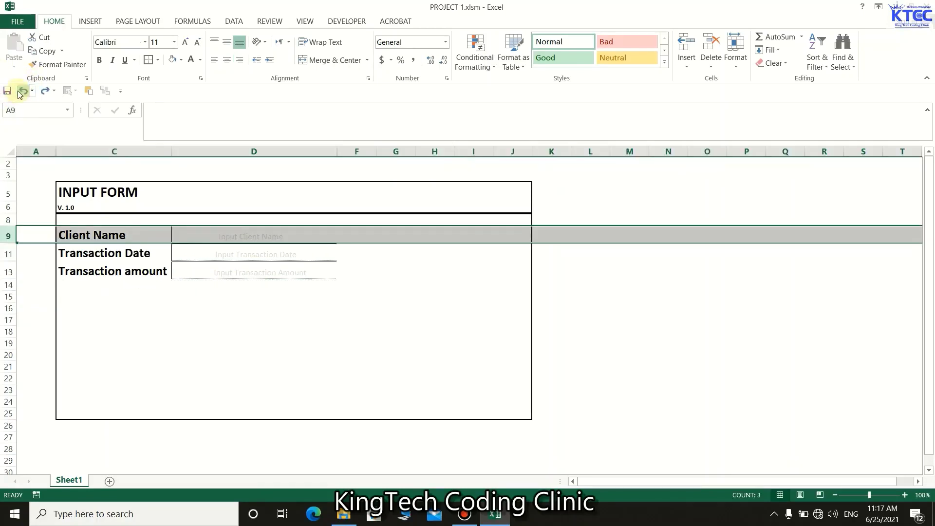
pyautogui.click(252, 399)
pyautogui.click(243, 236)
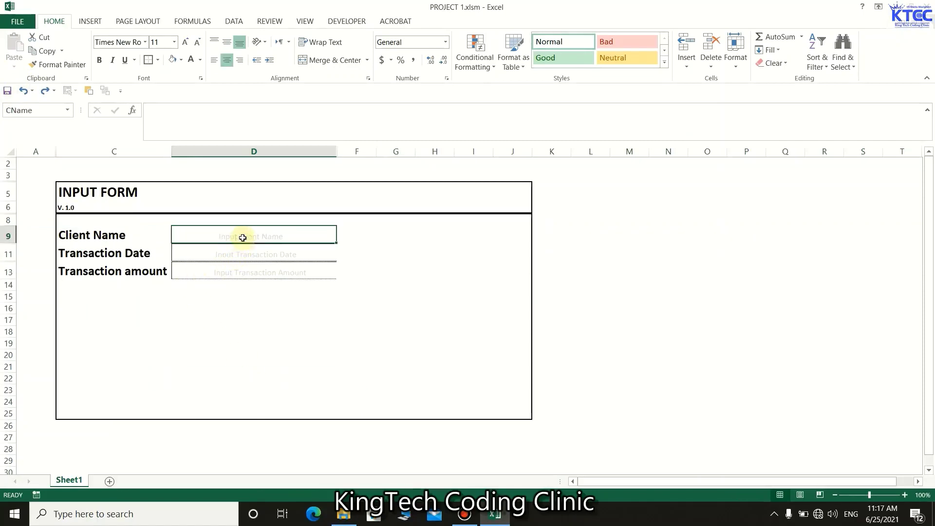
pyautogui.click(260, 253)
pyautogui.click(260, 270)
pyautogui.click(260, 309)
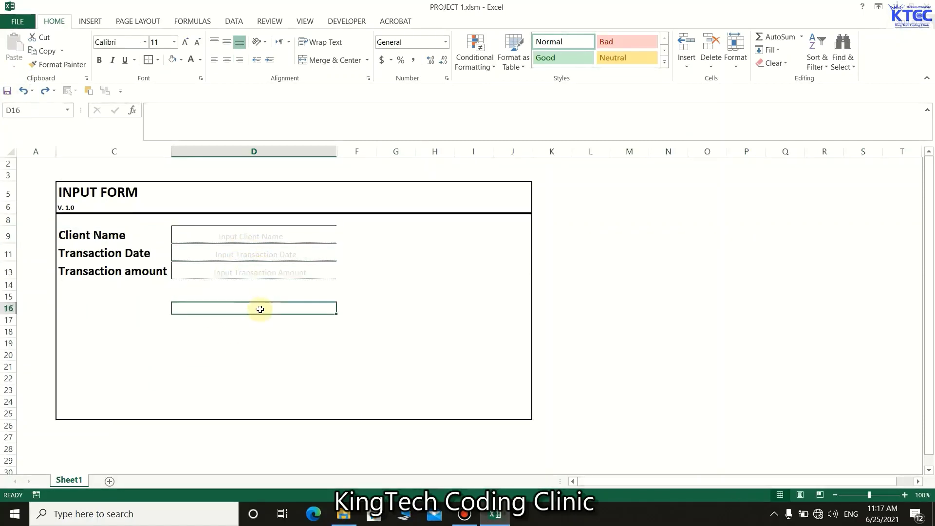
pyautogui.click(300, 343)
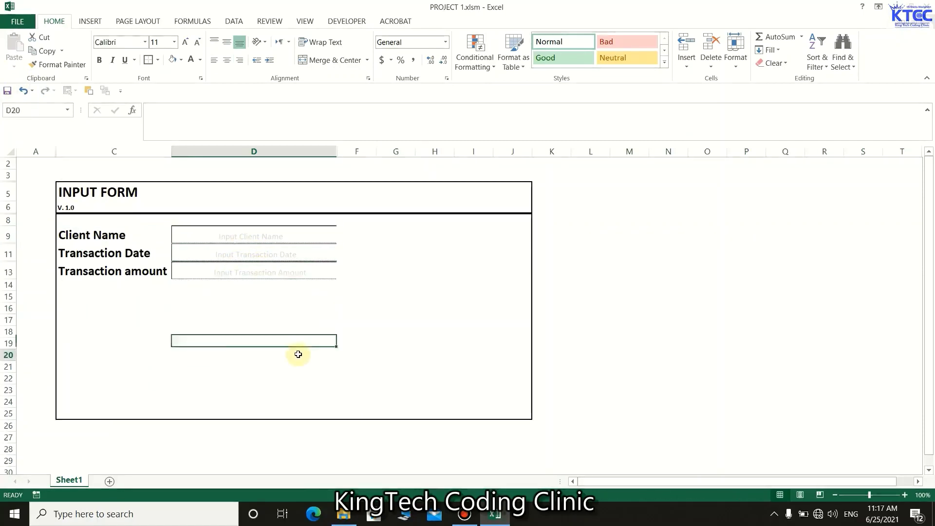
pyautogui.click(248, 358)
pyautogui.click(351, 333)
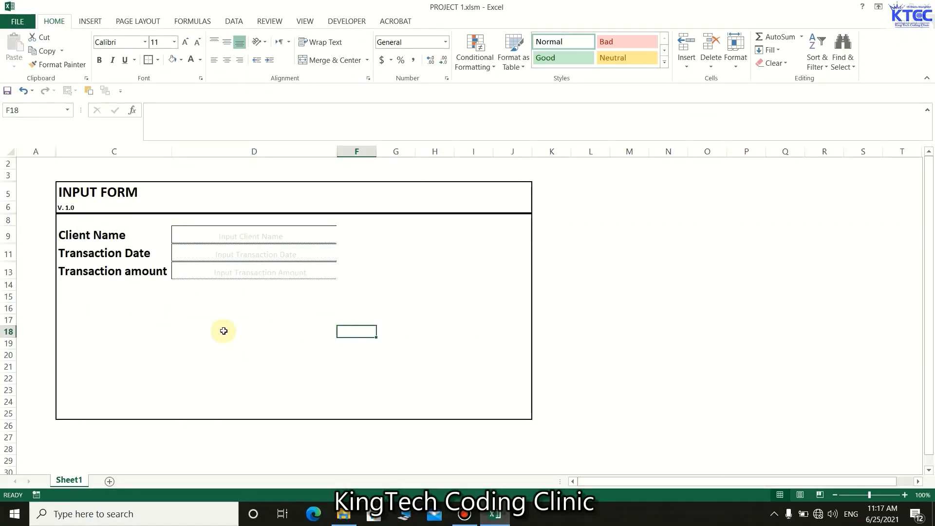
# Draw a rounded rectangle below the entry fields and give it the purple Colored Outline style.
pyautogui.click(88, 21)
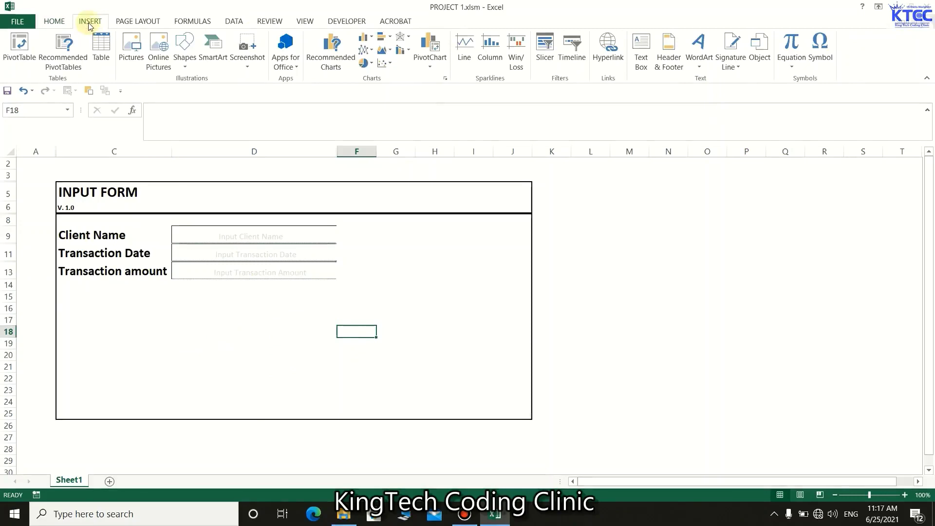
pyautogui.click(184, 68)
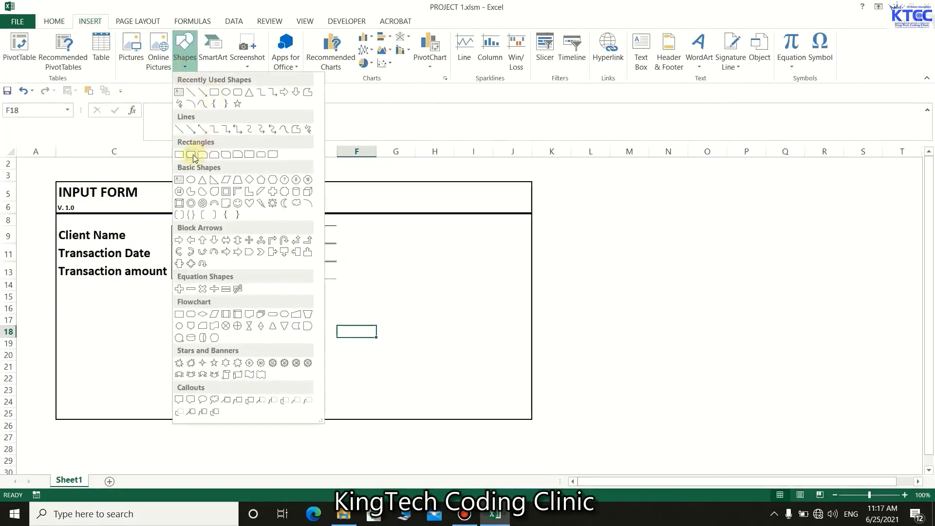
pyautogui.click(194, 157)
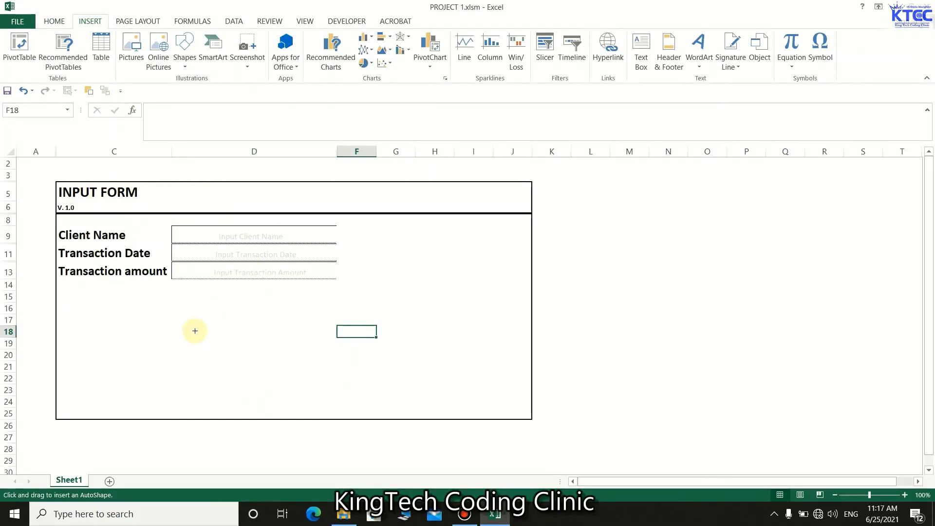
pyautogui.moveTo(190, 318)
pyautogui.mouseDown()
pyautogui.moveTo(190, 334)
pyautogui.moveTo(267, 351)
pyautogui.moveTo(316, 349)
pyautogui.mouseUp()
pyautogui.click(388, 62)
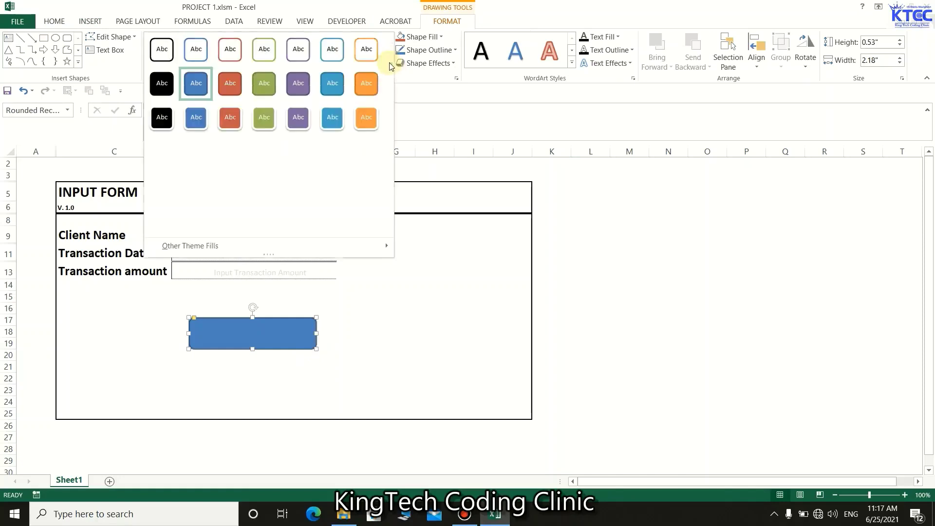
pyautogui.click(162, 51)
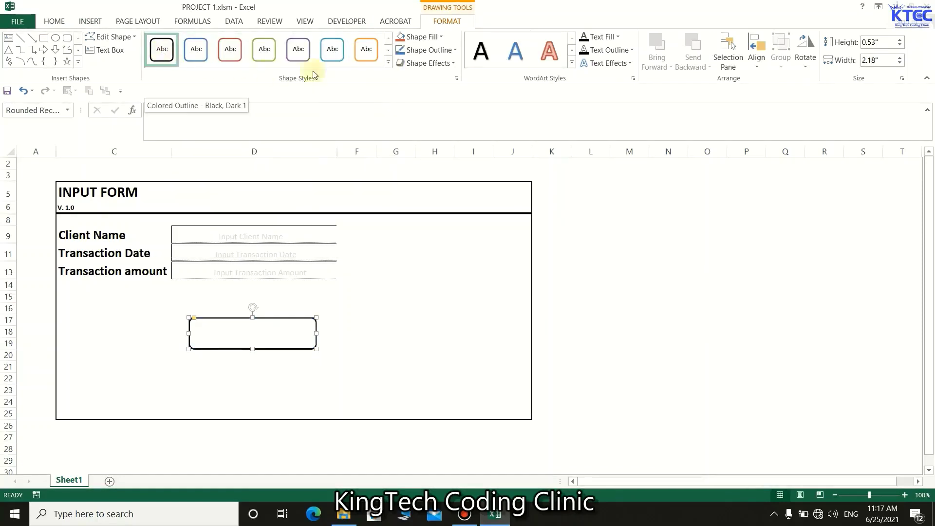
pyautogui.click(302, 56)
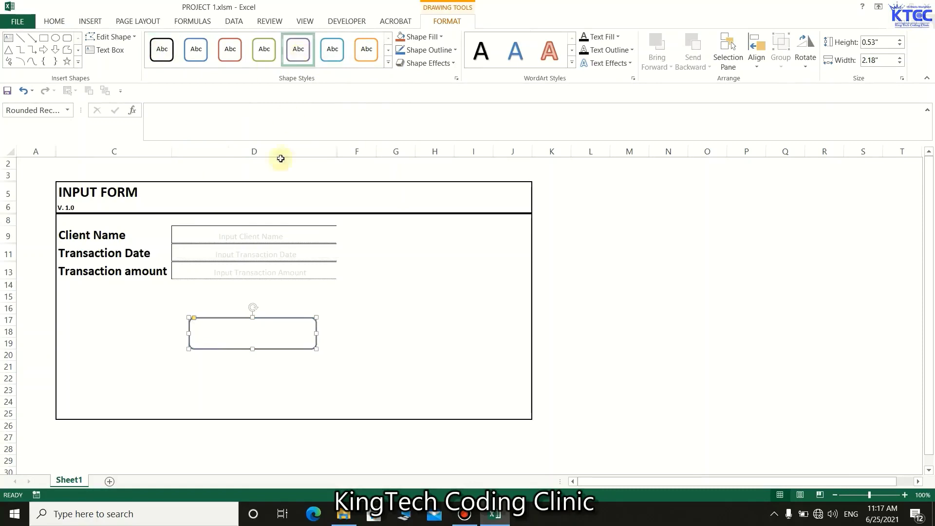
# Type SUBMIT DATA into the rounded rectangle and centre it horizontally and vertically.
pyautogui.click(368, 329)
pyautogui.click(253, 329)
pyautogui.rightClick(255, 328)
pyautogui.click(295, 186)
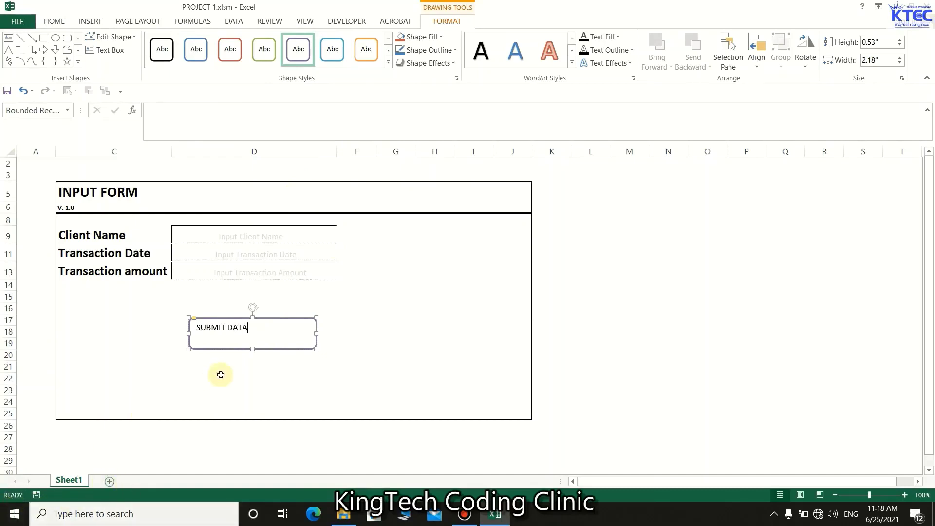
pyautogui.click(52, 21)
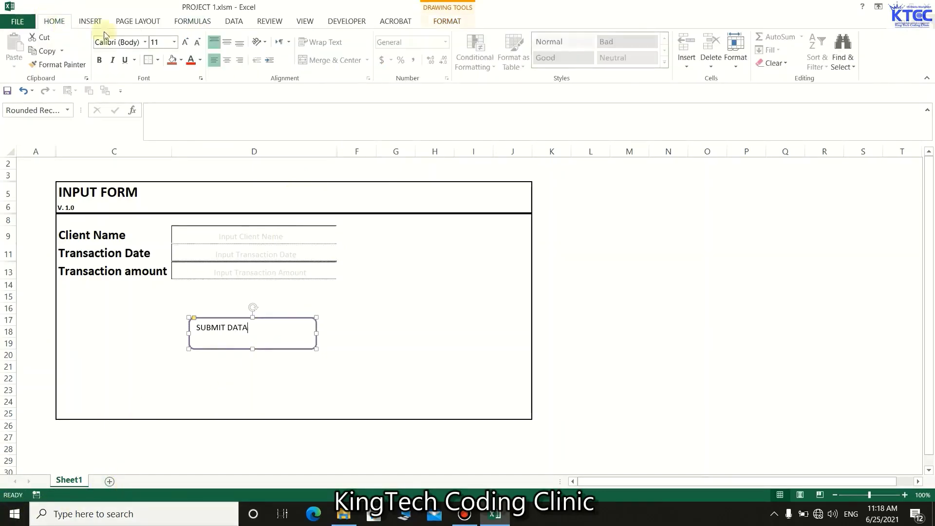
pyautogui.click(226, 60)
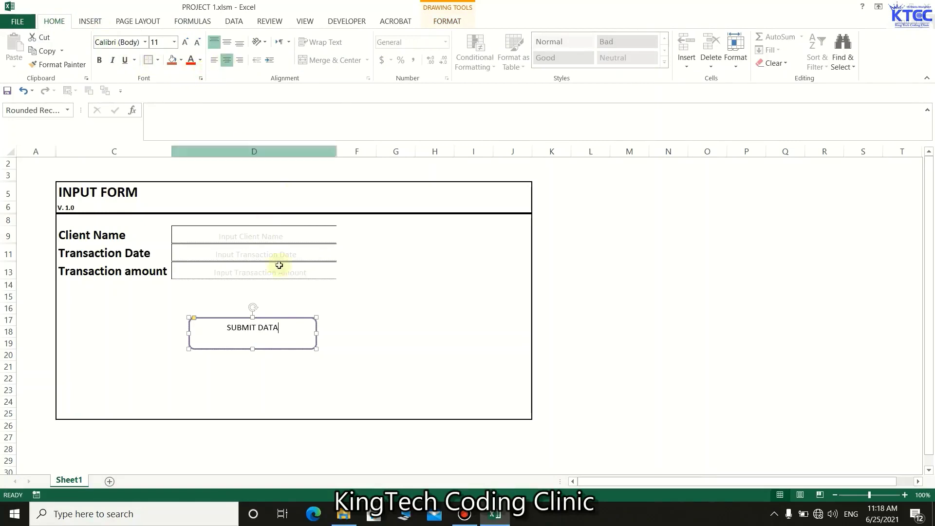
pyautogui.click(227, 42)
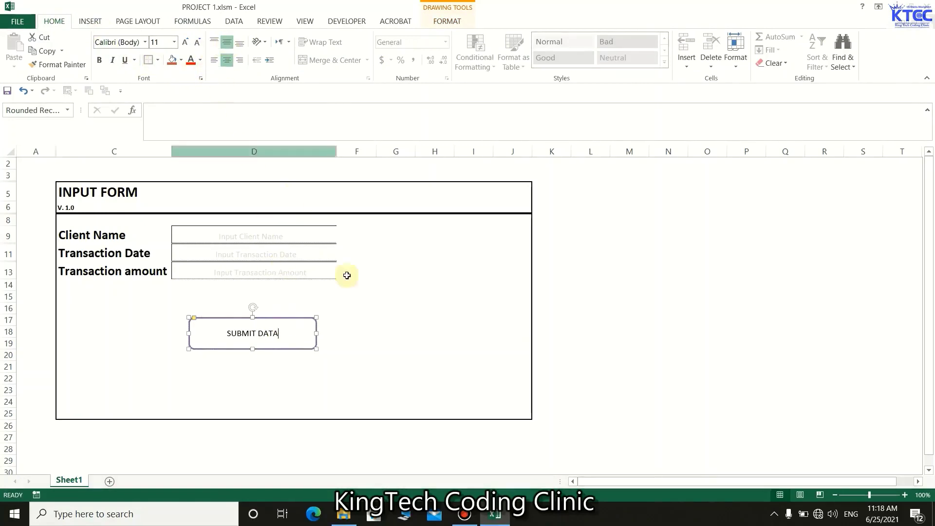
# Make the SUBMIT DATA text bold Times New Roman, then nudge the button slightly.
pyautogui.moveTo(278, 333); pyautogui.dragTo(226, 334)
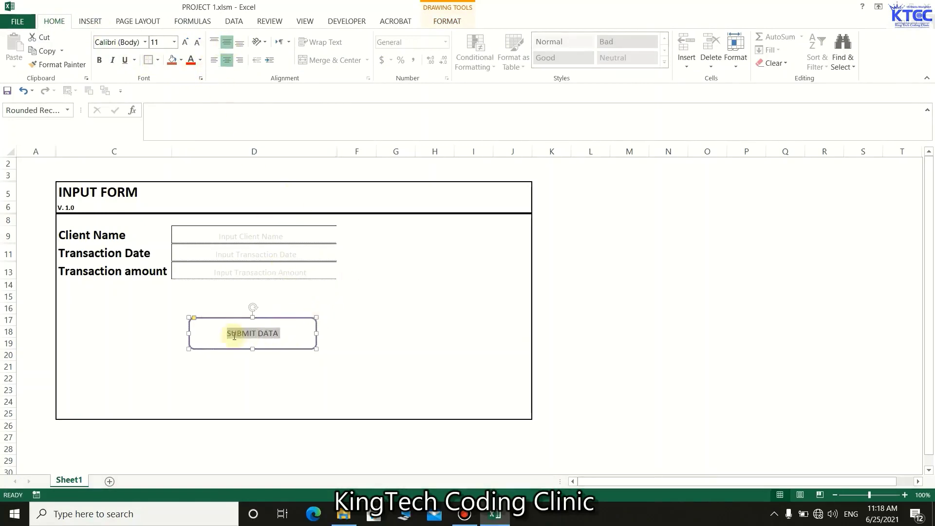
pyautogui.click(100, 60)
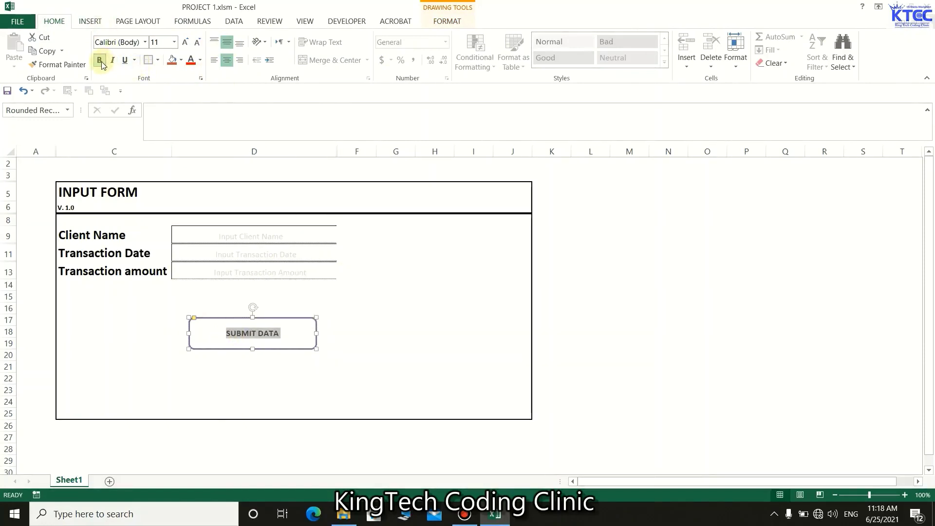
pyautogui.click(113, 42)
pyautogui.write('Times New Ro')
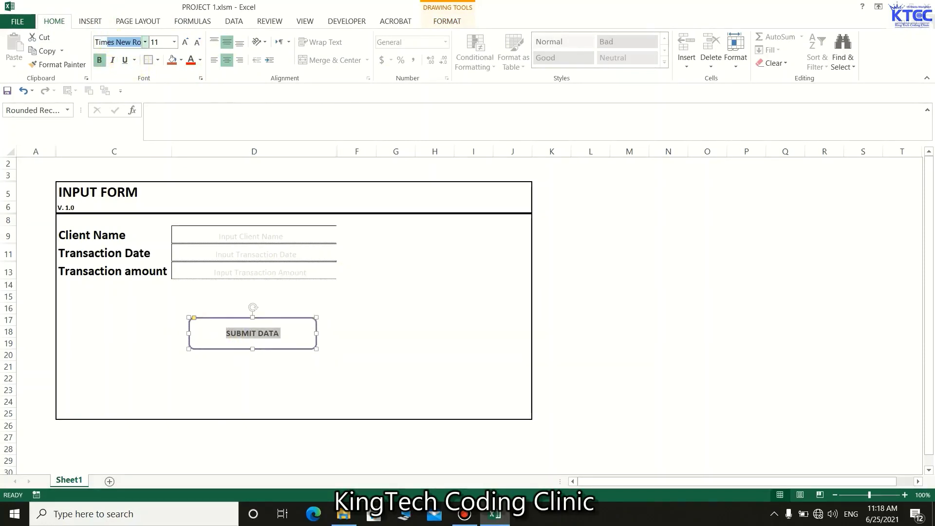
pyautogui.press('Return')
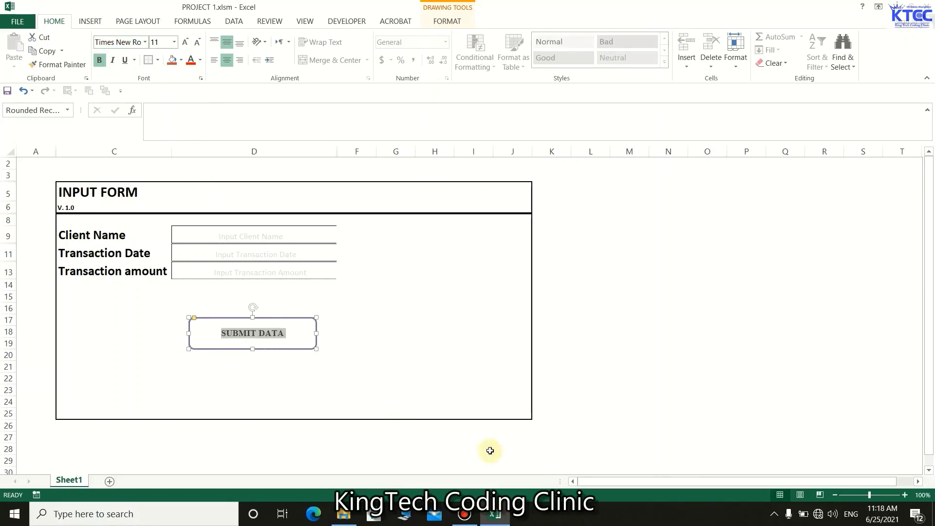
pyautogui.click(410, 343)
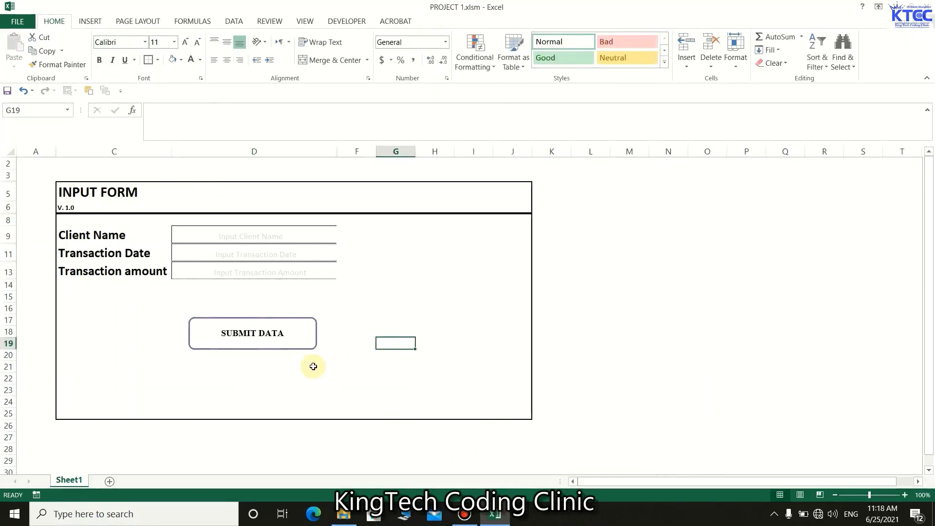
pyautogui.moveTo(290, 338); pyautogui.dragTo(296, 338)
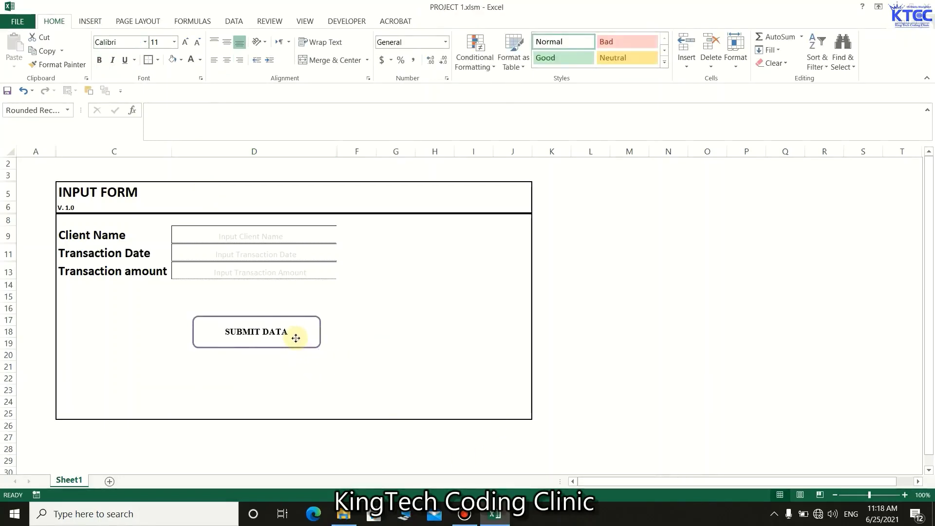
pyautogui.click(396, 354)
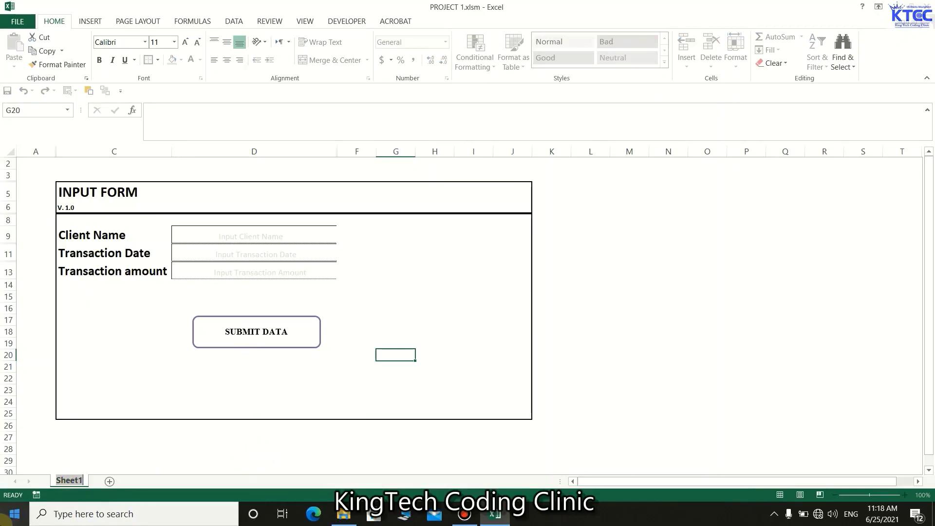
# Rename the first sheet Form and add a new sheet named Data after it.
pyautogui.write('F')
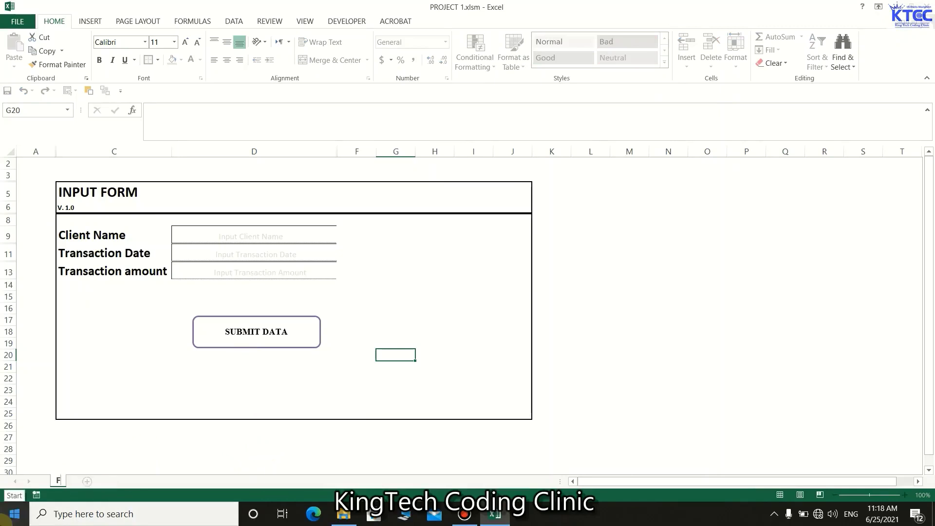
pyautogui.write('orm')
pyautogui.click(194, 461)
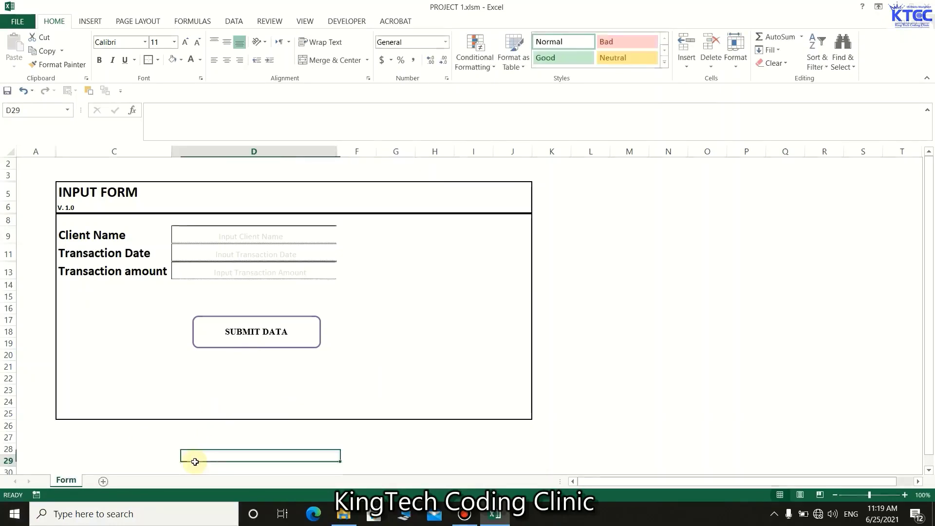
pyautogui.click(103, 481)
pyautogui.write('Data')
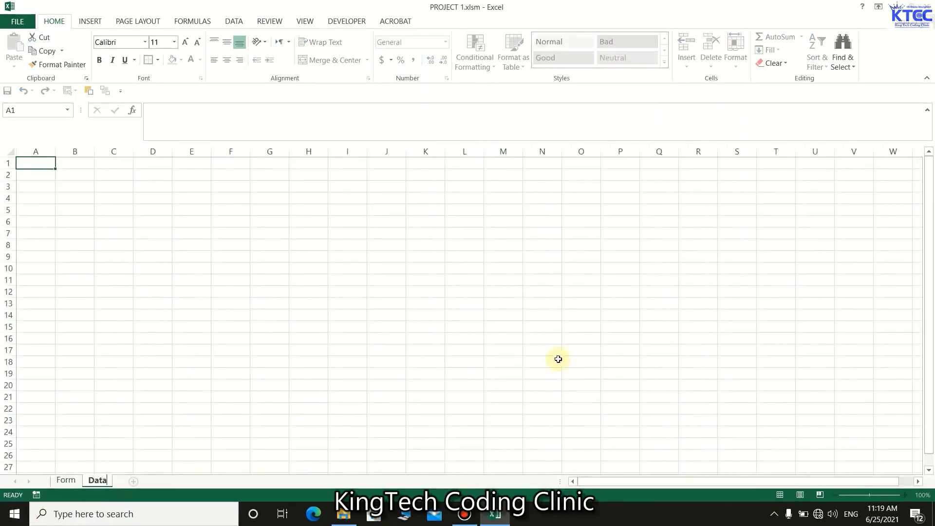
pyautogui.click(543, 361)
# Enter the headers Name, Date and Amount in cells A1, B1 and C1.
pyautogui.click(52, 164)
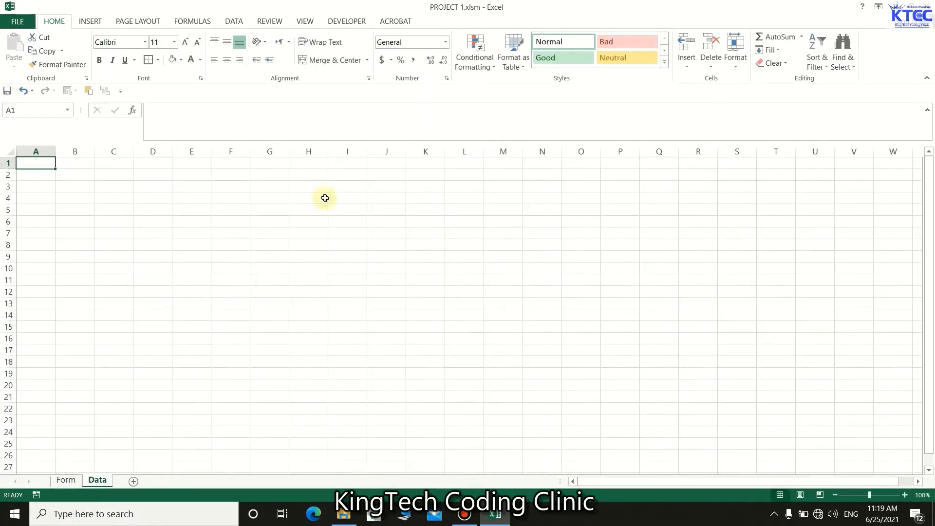
pyautogui.write('Name')
pyautogui.click(194, 239)
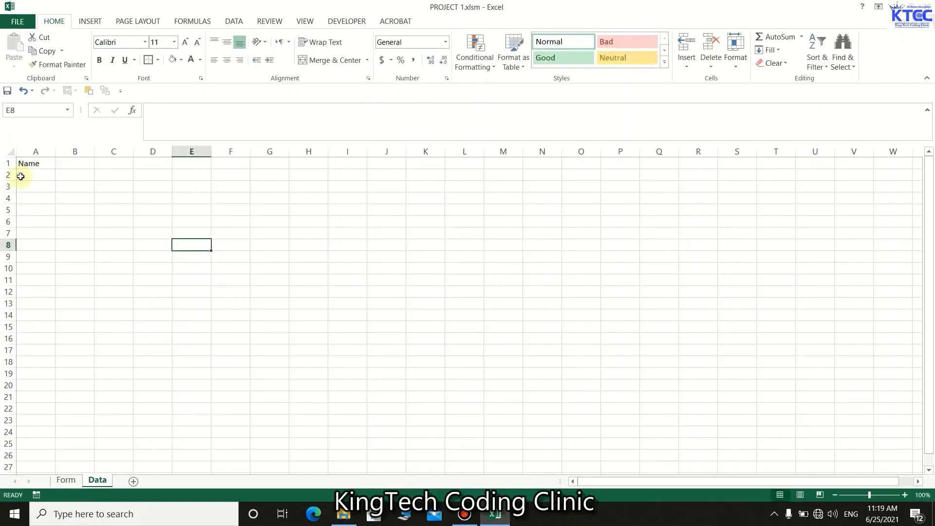
pyautogui.click(73, 163)
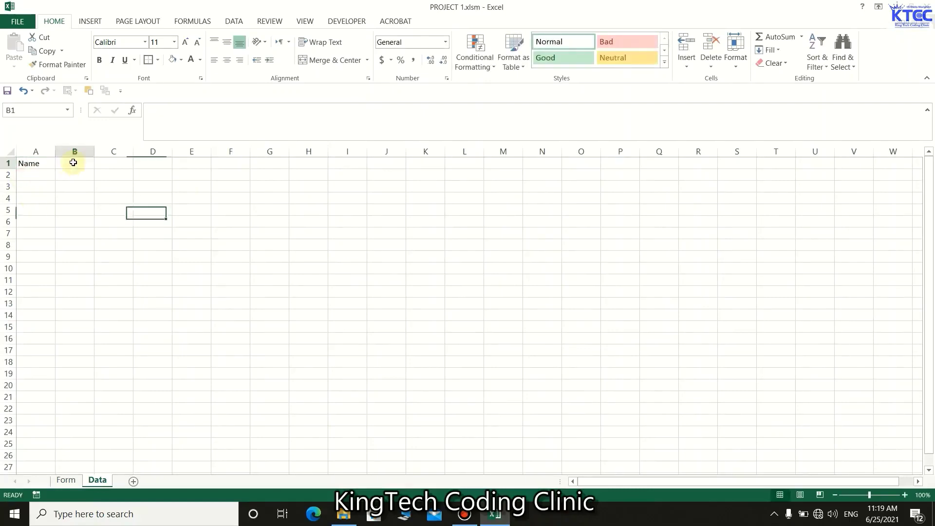
pyautogui.write('Date')
pyautogui.click(362, 346)
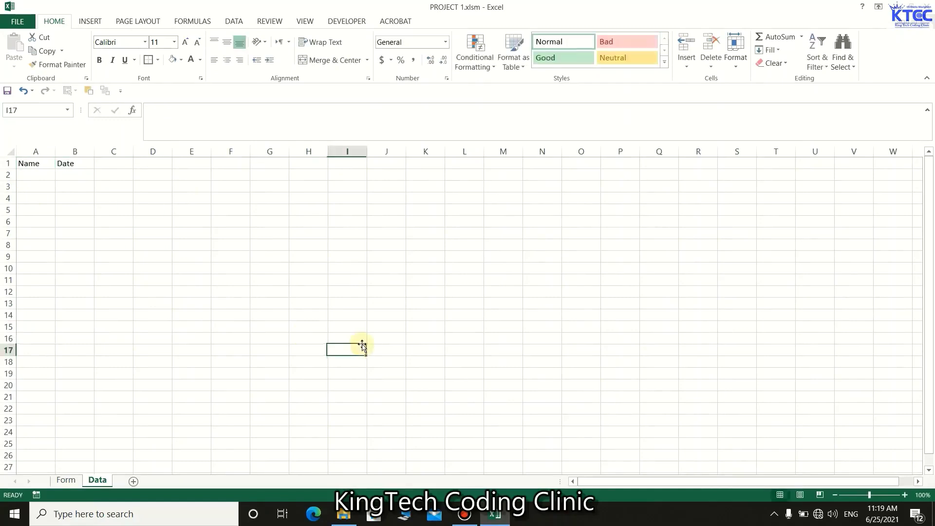
pyautogui.click(113, 164)
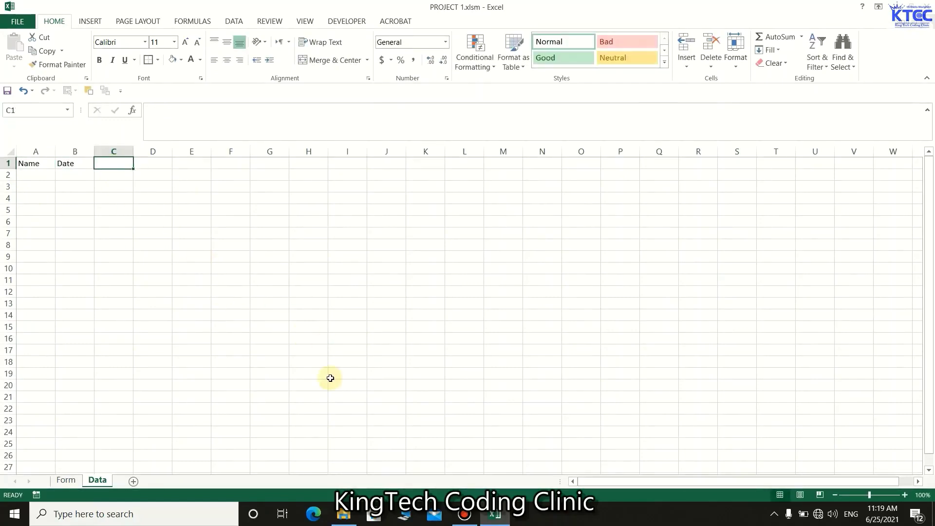
pyautogui.write('Amount')
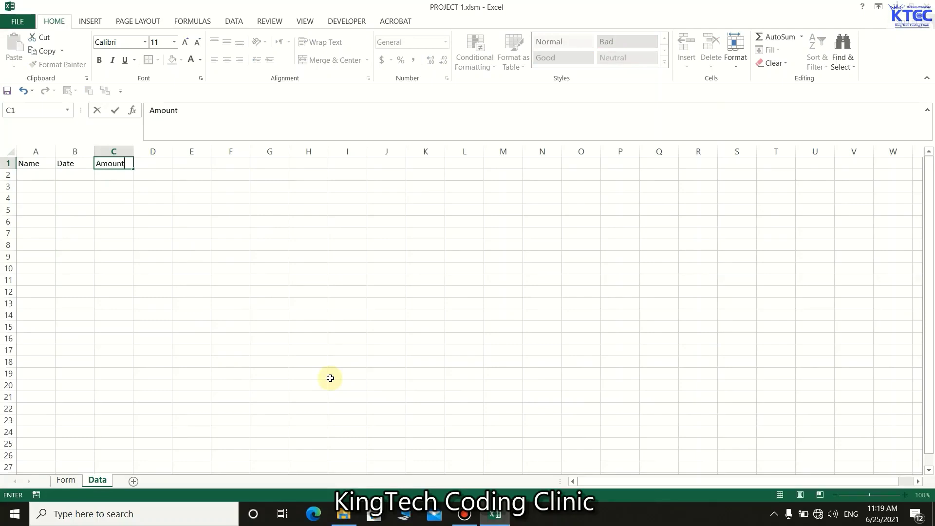
pyautogui.click(330, 378)
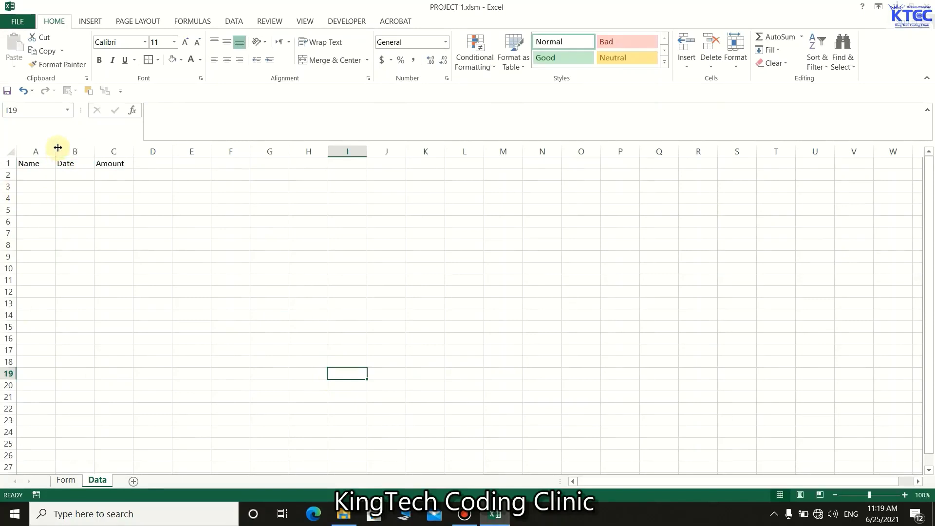
# Widen columns A and B, then select the header cells A1:C1.
pyautogui.moveTo(58, 147); pyautogui.dragTo(267, 149)
pyautogui.moveTo(120, 150); pyautogui.dragTo(133, 150)
pyautogui.click(156, 256)
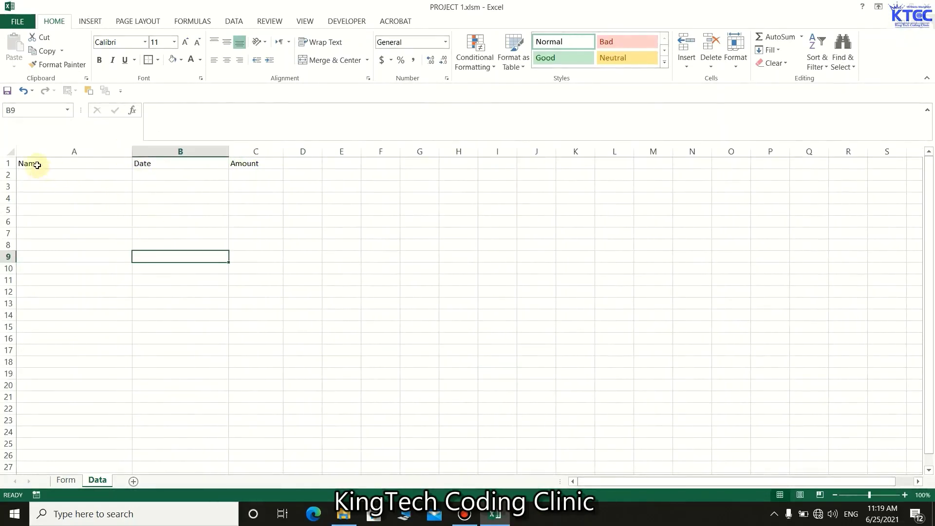
pyautogui.moveTo(37, 165); pyautogui.dragTo(255, 164)
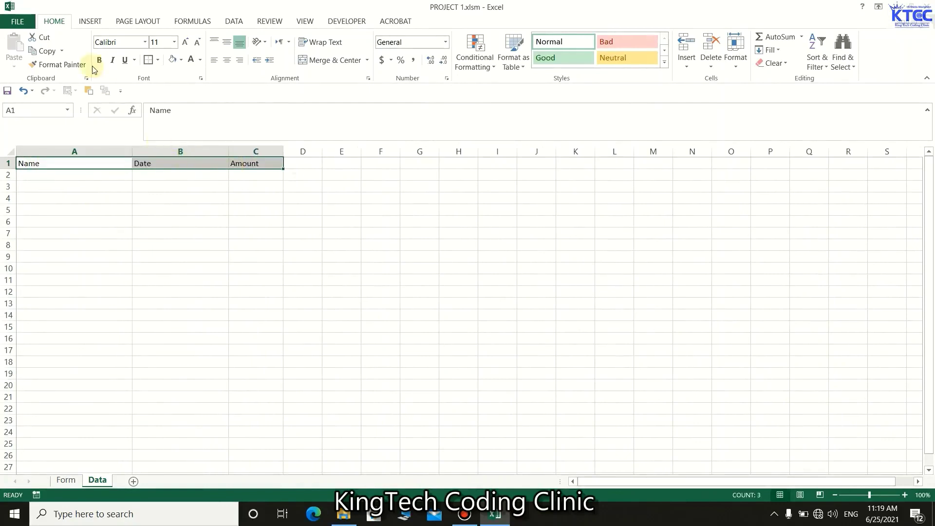
# Format A1:C1 as centred, bold Times New Roman with white text on a navy fill.
pyautogui.click(225, 61)
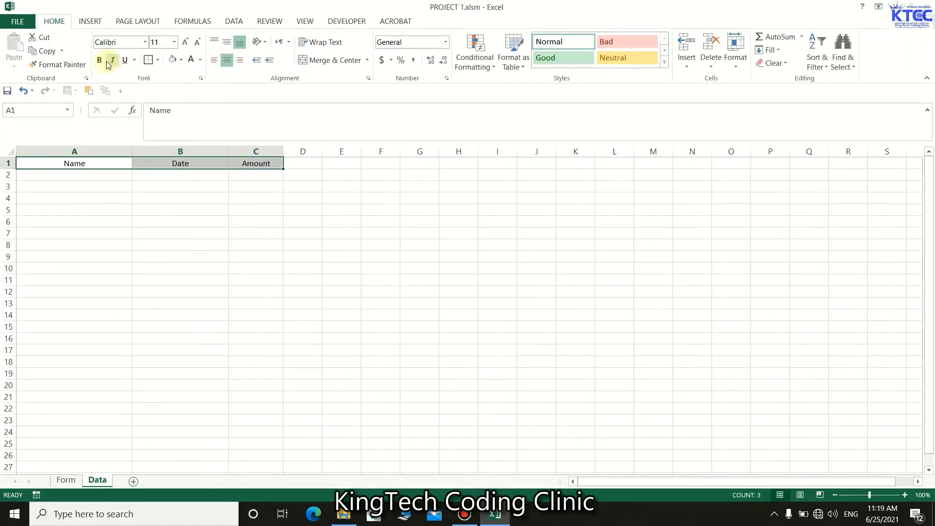
pyautogui.click(100, 60)
pyautogui.click(109, 42)
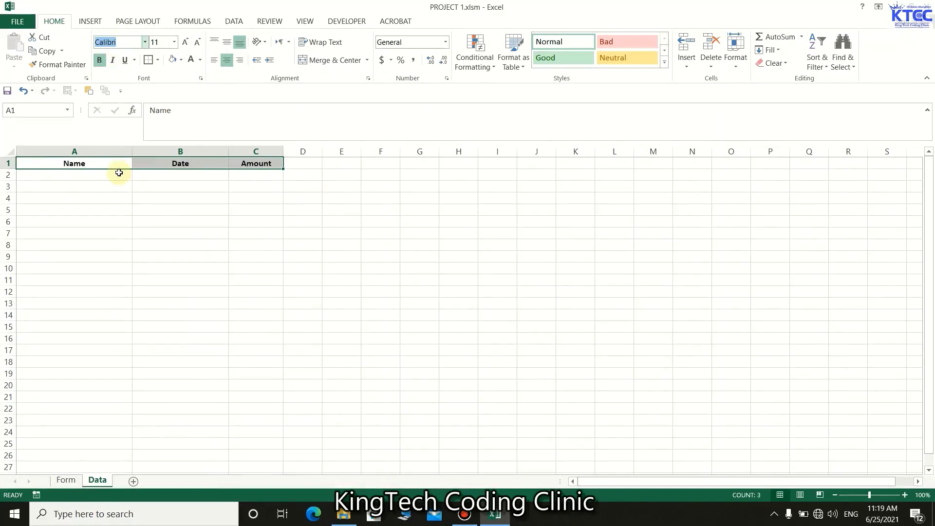
pyautogui.write('Times New Ro')
pyautogui.press('Return')
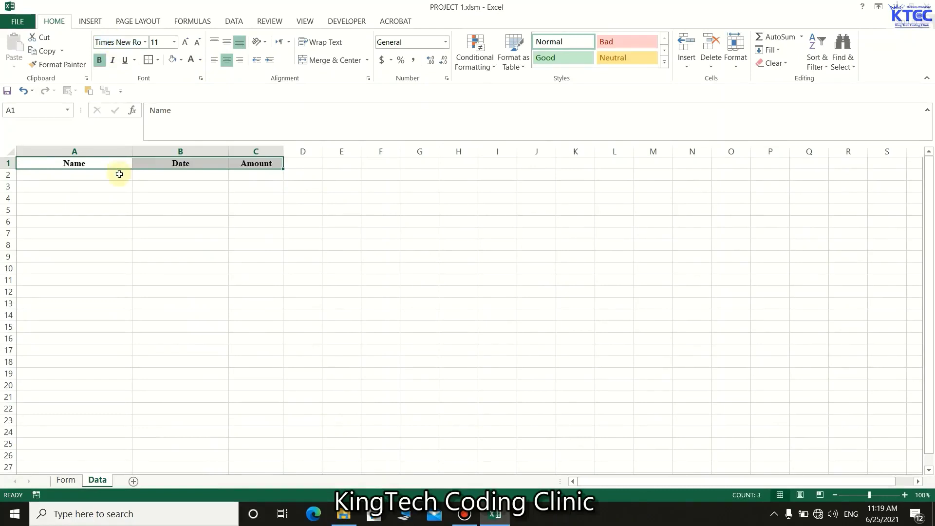
pyautogui.click(181, 61)
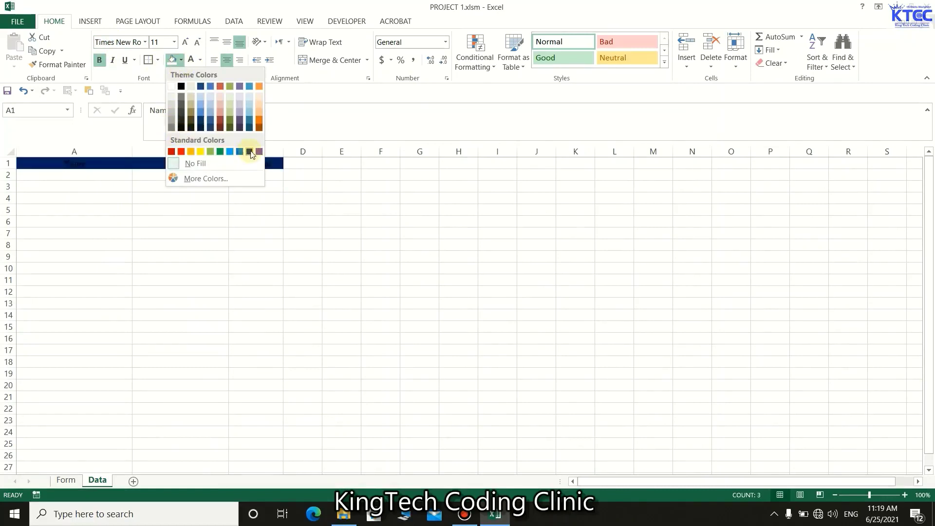
pyautogui.click(250, 152)
pyautogui.click(191, 60)
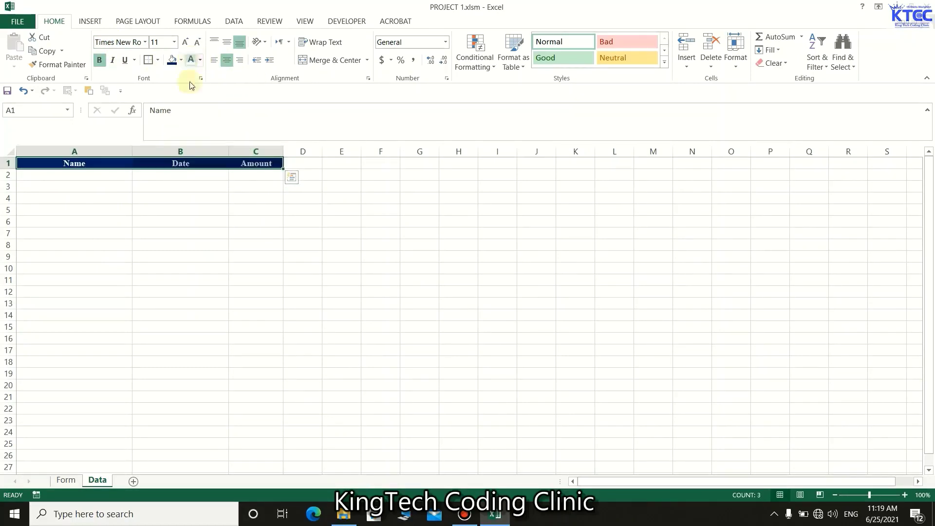
pyautogui.click(168, 209)
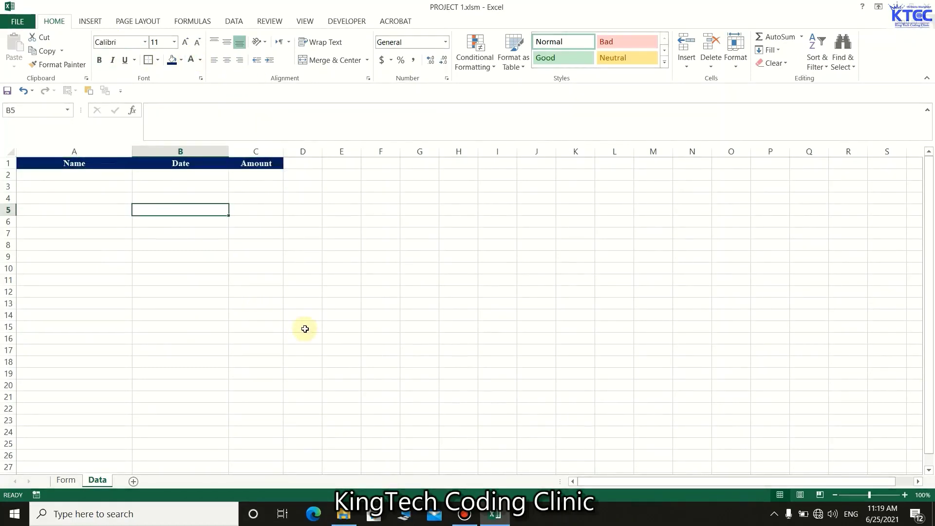
# On the Form sheet, enter test values in the Client Name, Transaction Date and Transaction amount fields.
pyautogui.click(74, 480)
pyautogui.click(253, 235)
pyautogui.write('aw')
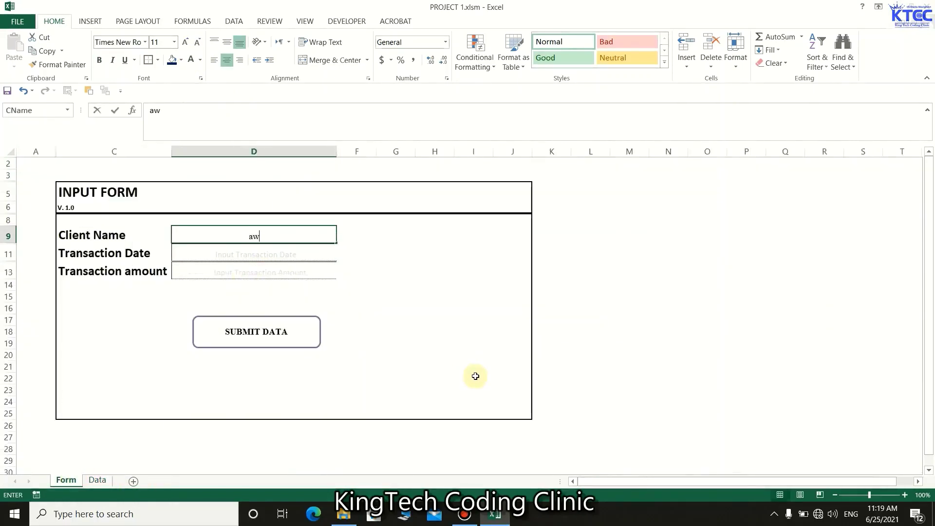
pyautogui.write('efgwsrf')
pyautogui.click(257, 252)
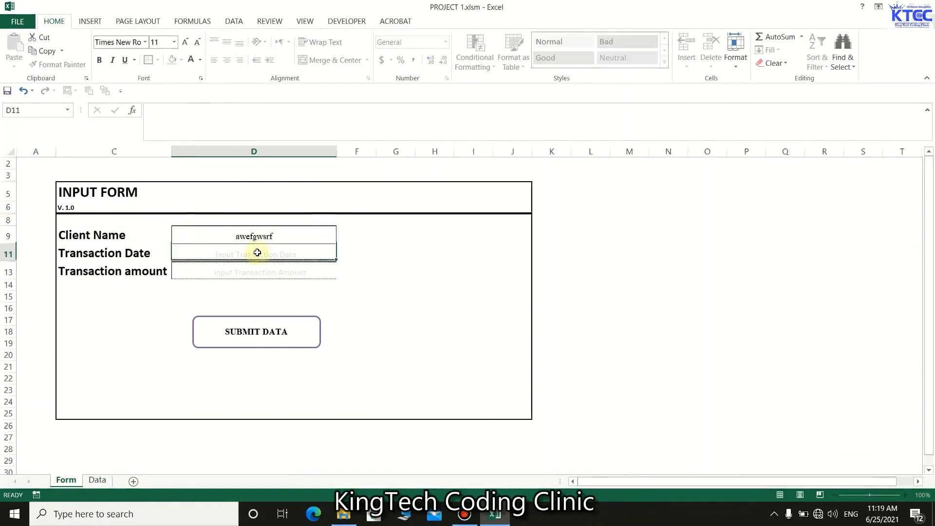
pyautogui.write('wefdgawoef')
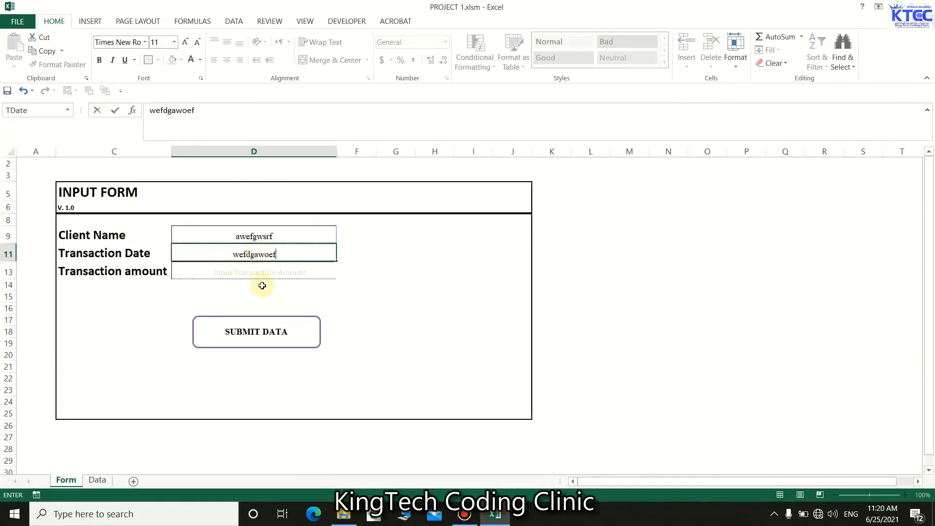
pyautogui.click(262, 271)
pyautogui.write('a')
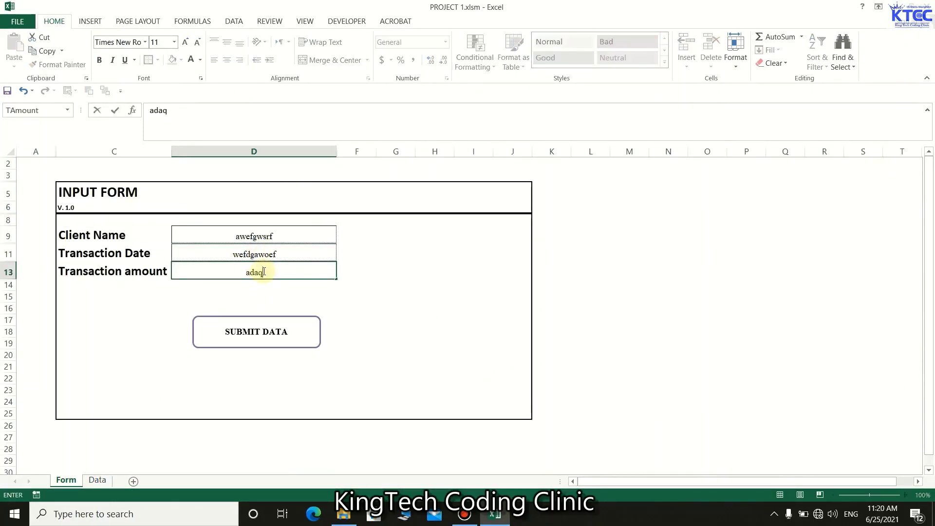
pyautogui.write('daq')
pyautogui.click(261, 330)
pyautogui.click(475, 363)
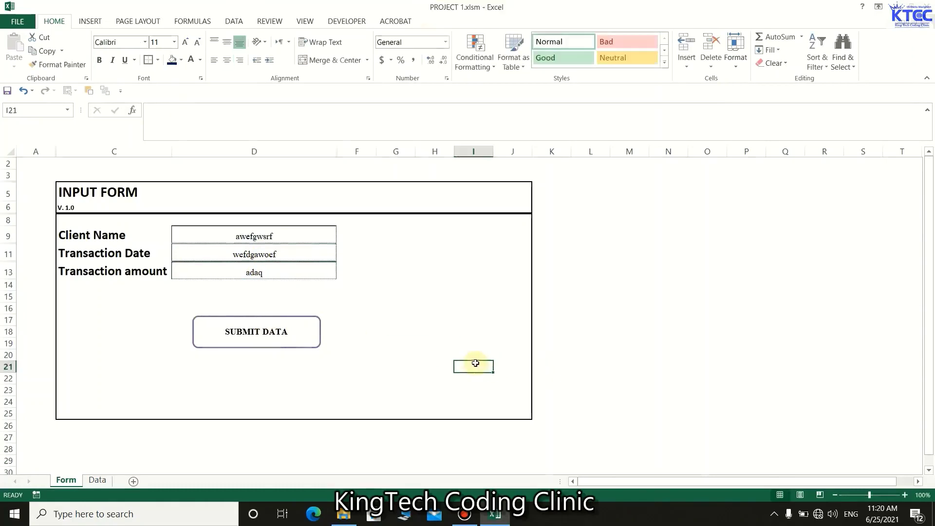
# Clear the amount, date and client name fields so their placeholders return.
pyautogui.click(255, 271)
pyautogui.press('BackSpace')
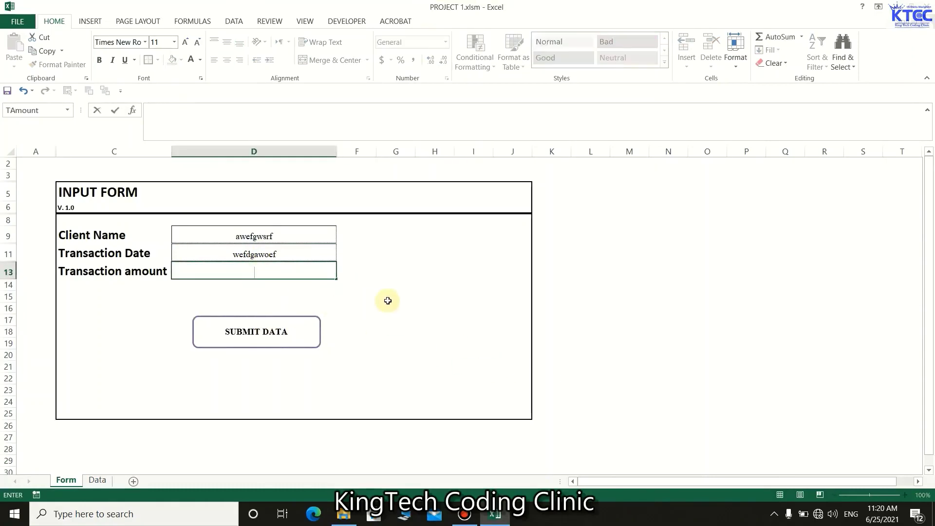
pyautogui.click(386, 298)
pyautogui.click(265, 252)
pyautogui.press('BackSpace')
pyautogui.click(268, 232)
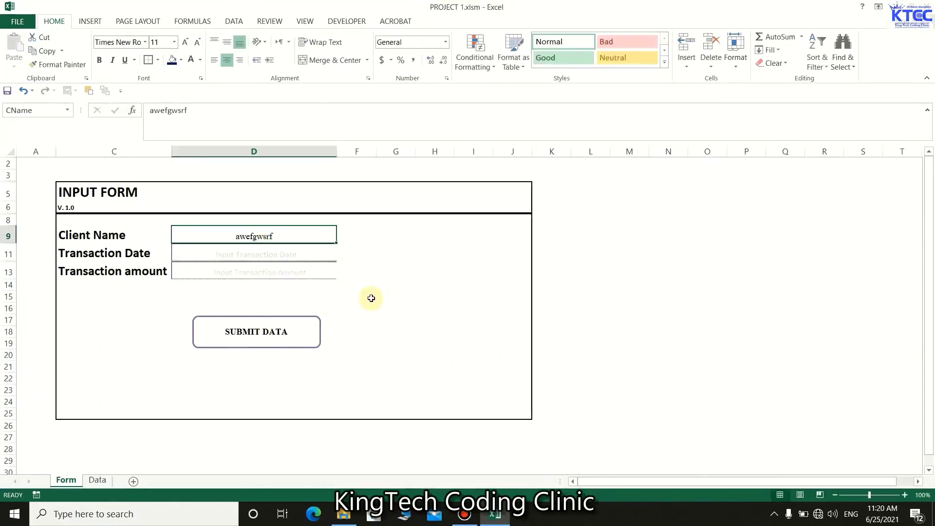
pyautogui.press('BackSpace')
pyautogui.click(407, 353)
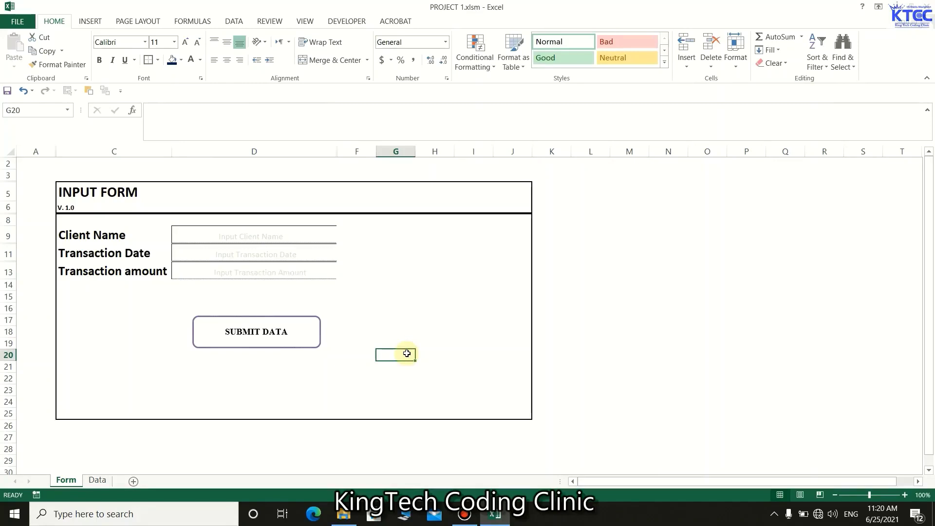
# Switch between the Data and Form sheets, ending on the Data sheet.
pyautogui.click(86, 482)
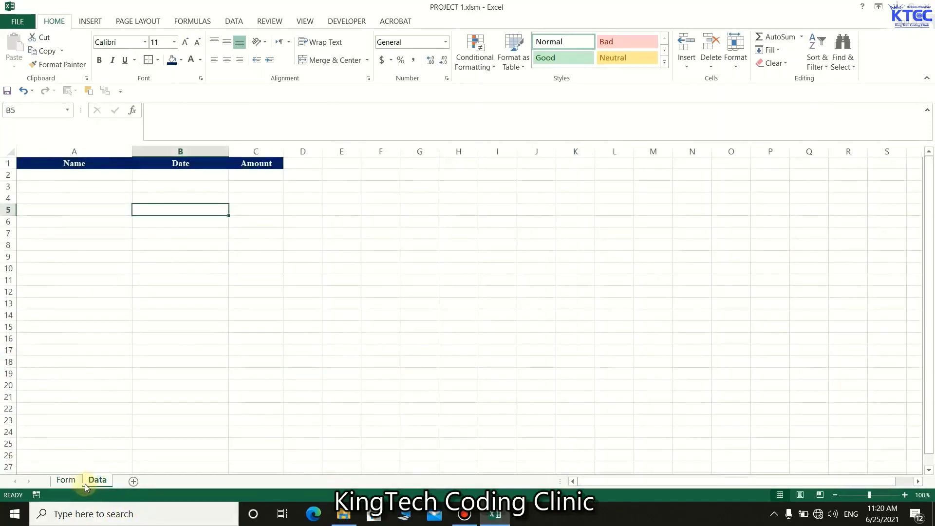
pyautogui.click(66, 481)
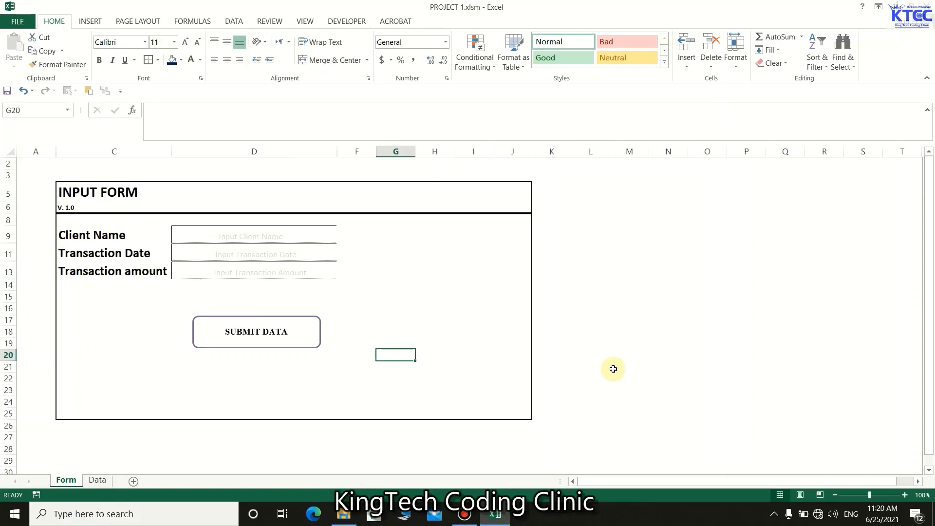
pyautogui.click(97, 481)
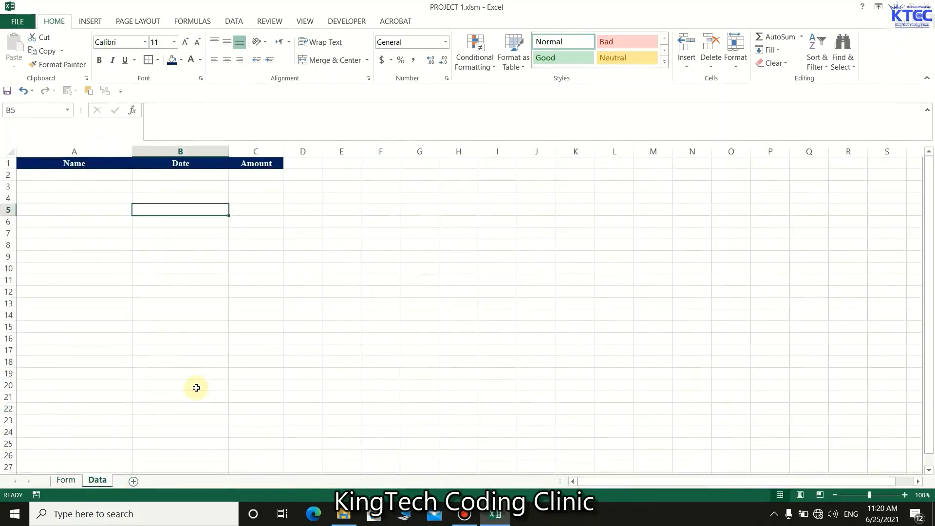